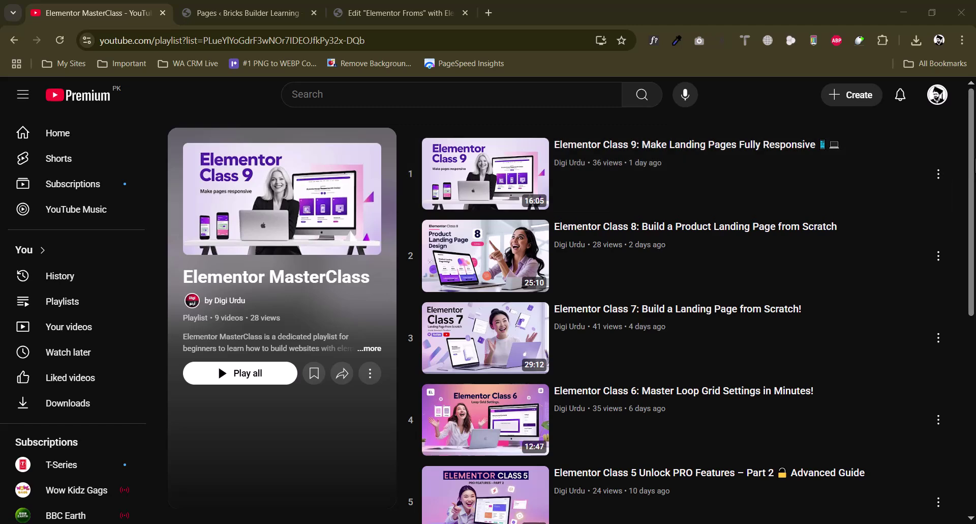
# Leave the YouTube Elementor MasterClass playlist for the WordPress Pages browser tab
pyautogui.scroll(-2, 975, 161)
pyautogui.scroll(3, 975, 160)
pyautogui.click(274, 12)
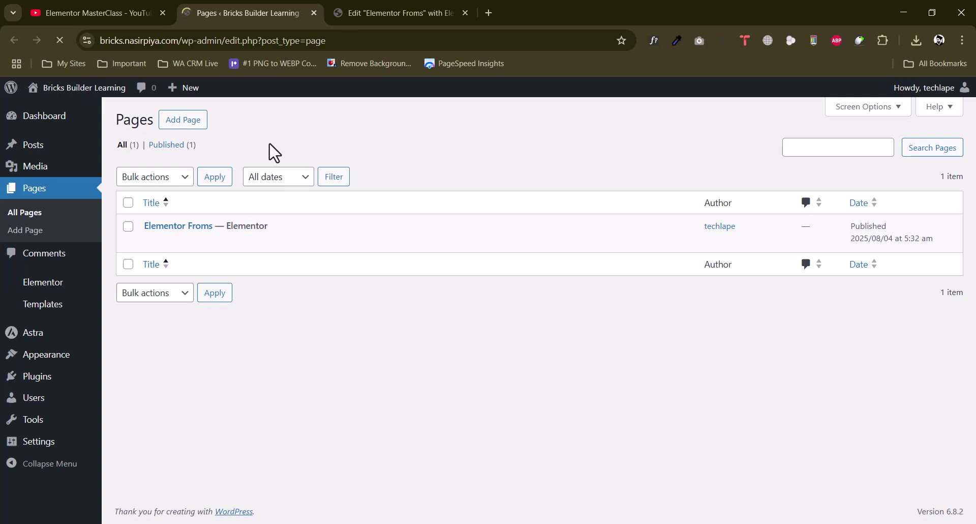
# Open the Elementor Froms page in Elementor and add a flexbox container at the top
pyautogui.click(399, 9)
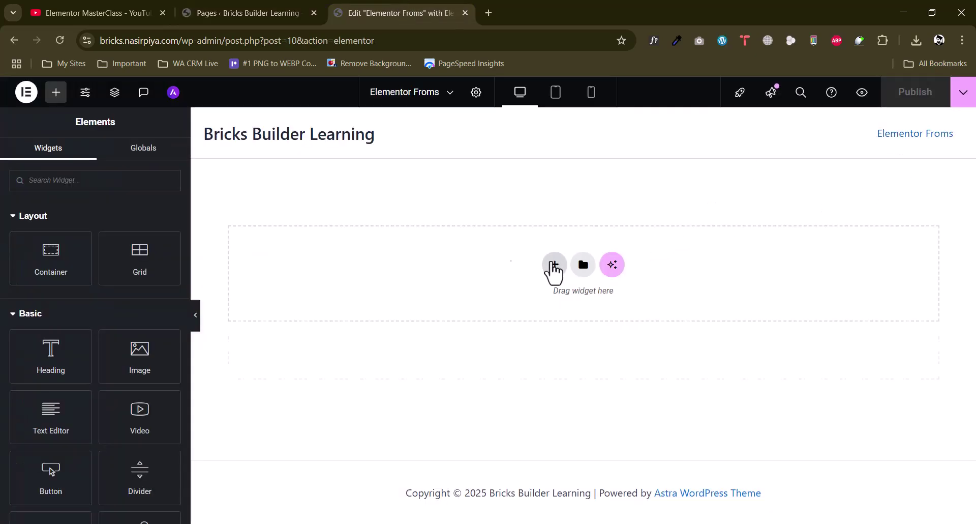
pyautogui.click(555, 265)
pyautogui.click(527, 316)
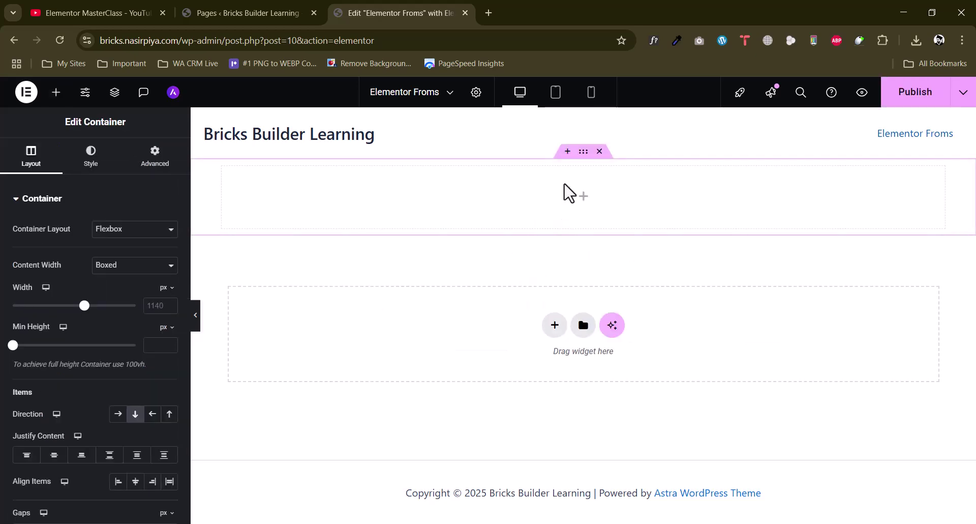
pyautogui.click(56, 92)
# Drop a Heading widget into the container and change its text to 'Basic Form'
pyautogui.moveTo(50, 356); pyautogui.dragTo(603, 204)
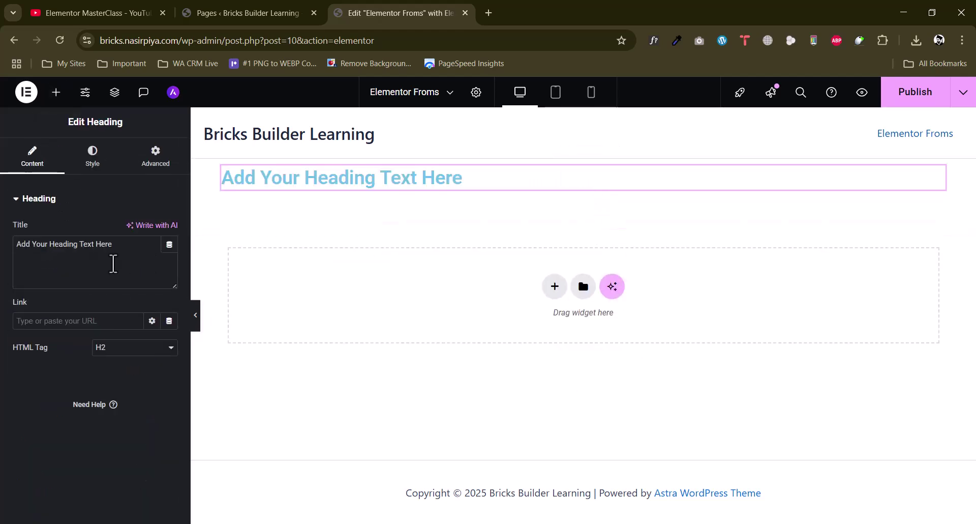
pyautogui.hotkey('ctrl', 'a')
pyautogui.write('F')
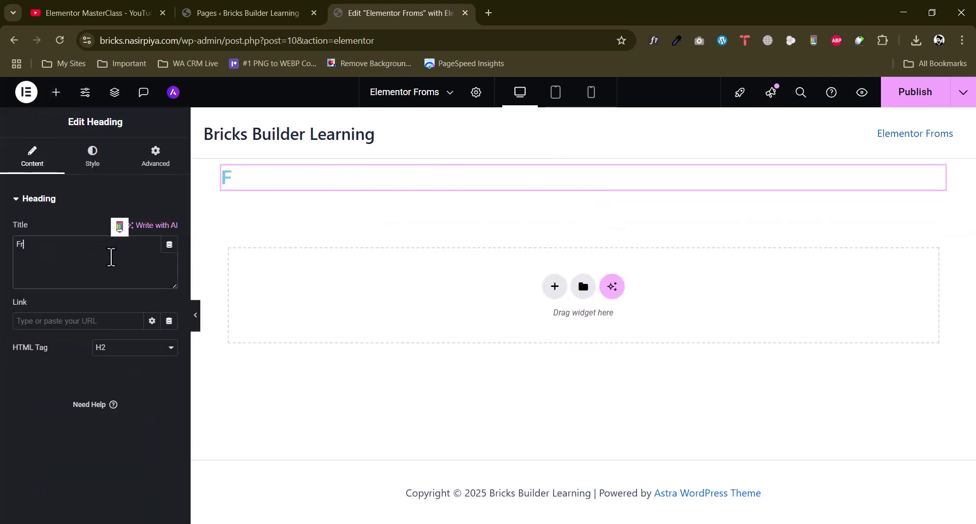
pyautogui.write('bsi')
pyautogui.write('Bas')
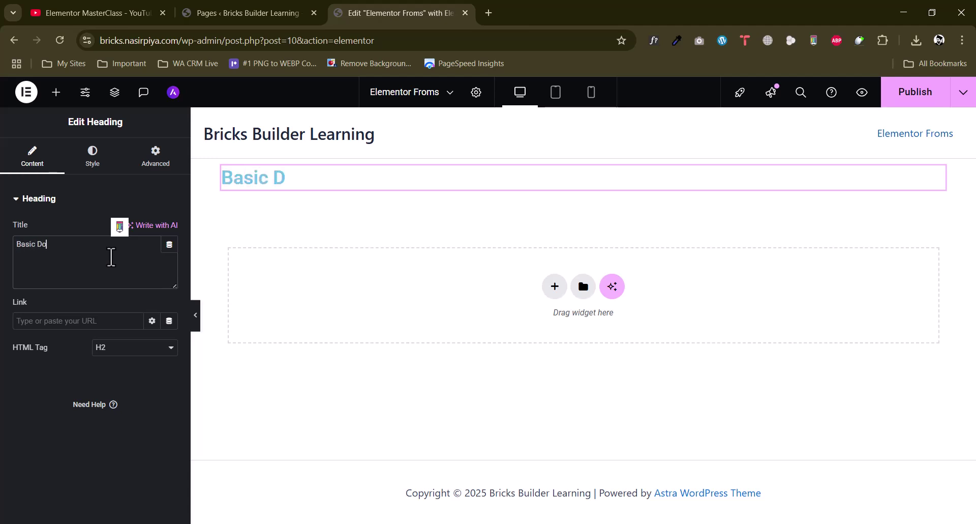
pyautogui.write('ic Form')
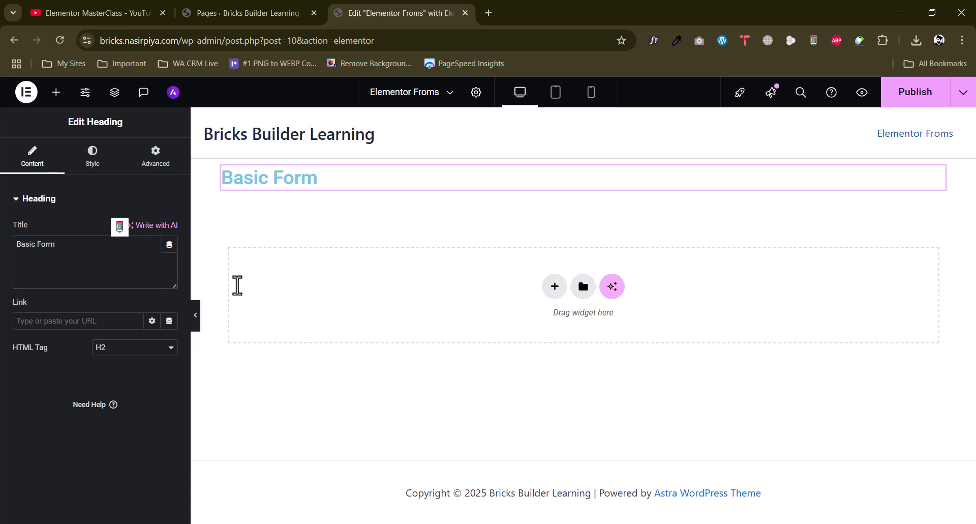
# Centre-align the heading and set its text colour to #000
pyautogui.click(93, 155)
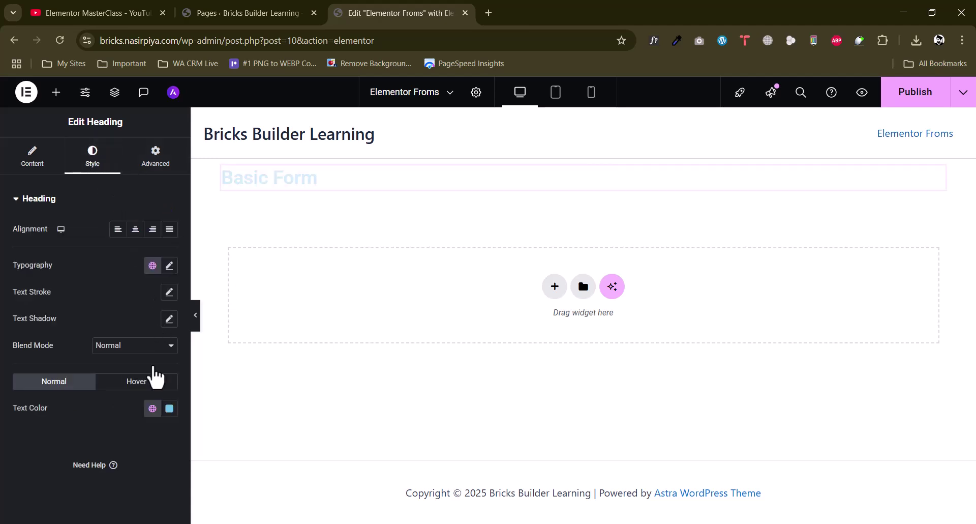
pyautogui.click(135, 229)
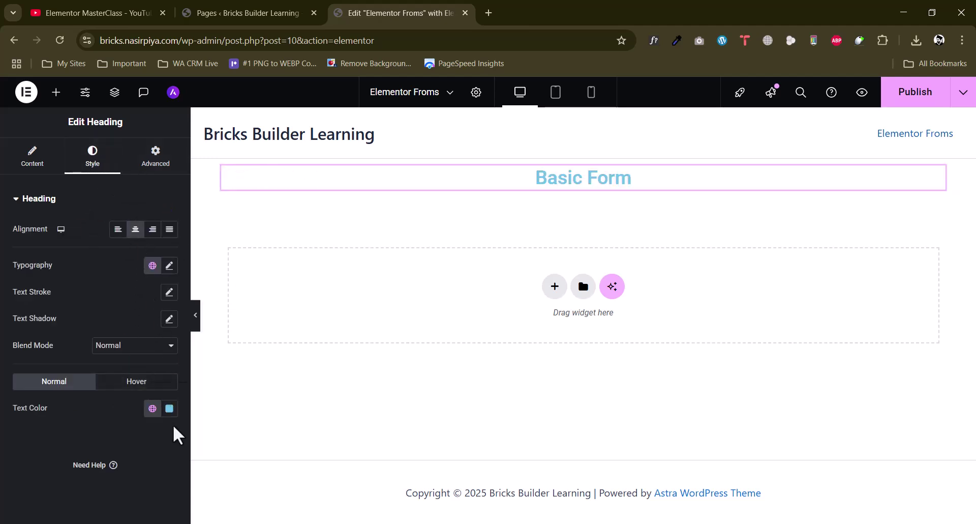
pyautogui.click(168, 409)
pyautogui.write('#000')
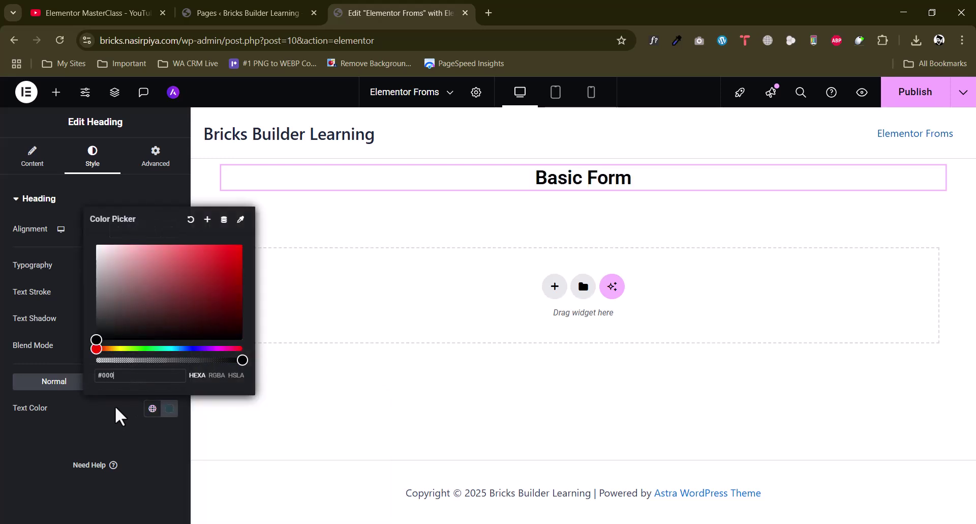
pyautogui.click(3, 440)
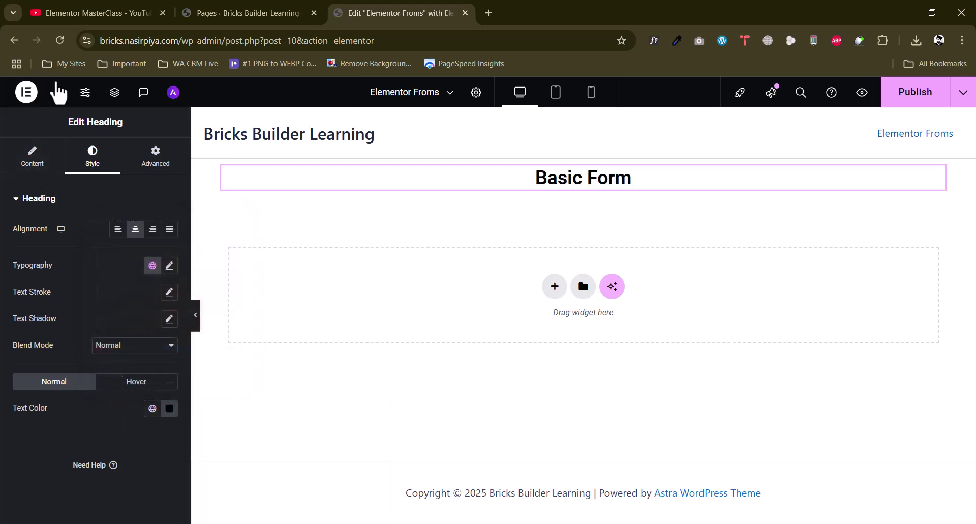
pyautogui.click(58, 93)
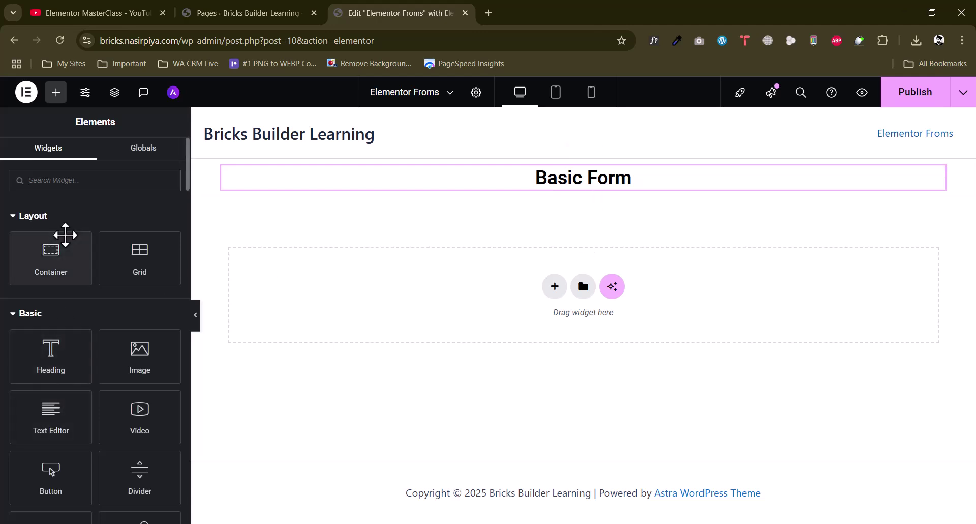
# Place a Form widget below the heading and rename it from 'New Form' to 'Basic Form'
pyautogui.write('form')
pyautogui.moveTo(59, 228); pyautogui.dragTo(613, 189)
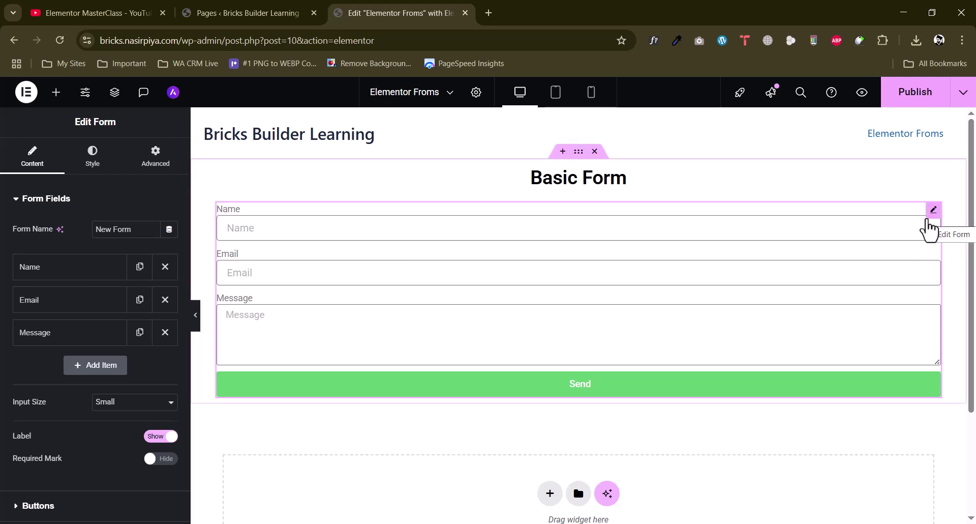
pyautogui.moveTo(139, 230); pyautogui.dragTo(32, 241)
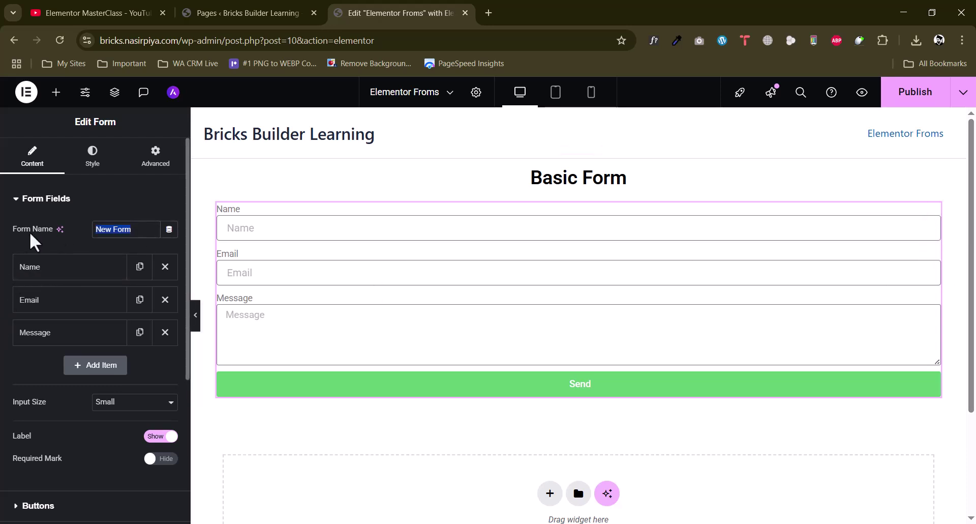
pyautogui.click(114, 230)
pyautogui.moveTo(112, 229); pyautogui.dragTo(57, 246)
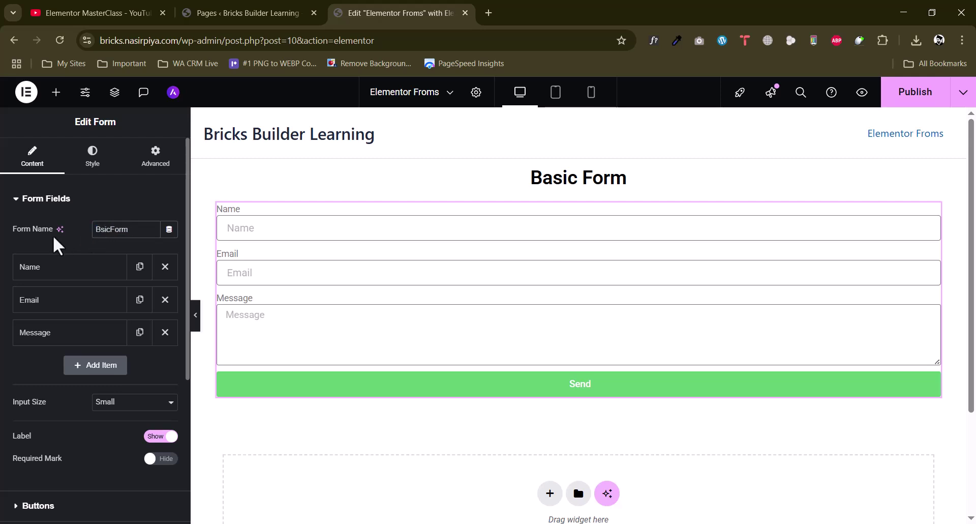
pyautogui.write('Basic')
# Set the form's input size to Medium
pyautogui.click(127, 407)
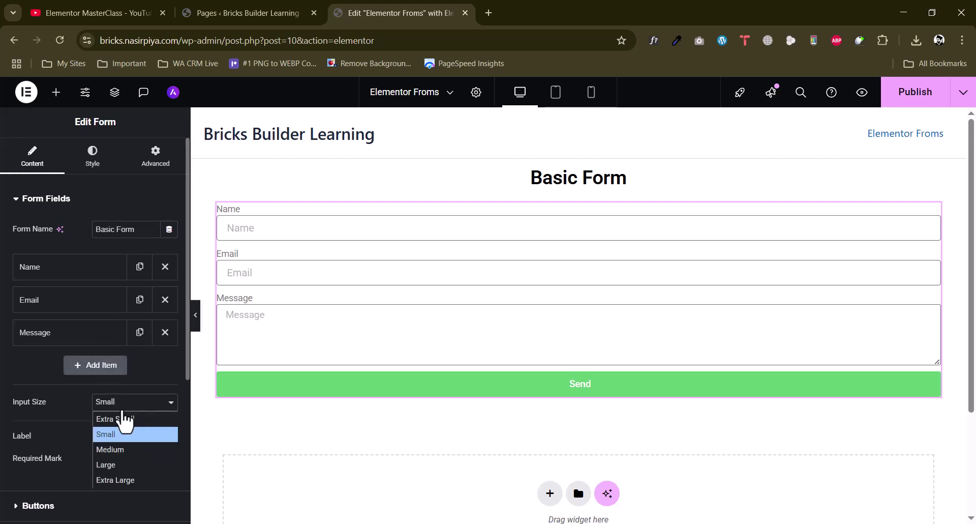
pyautogui.click(117, 449)
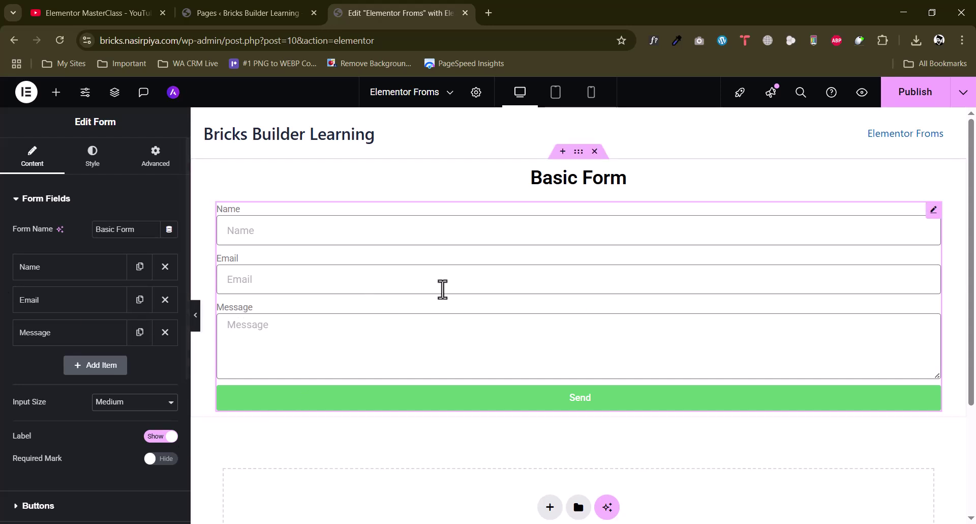
pyautogui.scroll(-1, 32, 356)
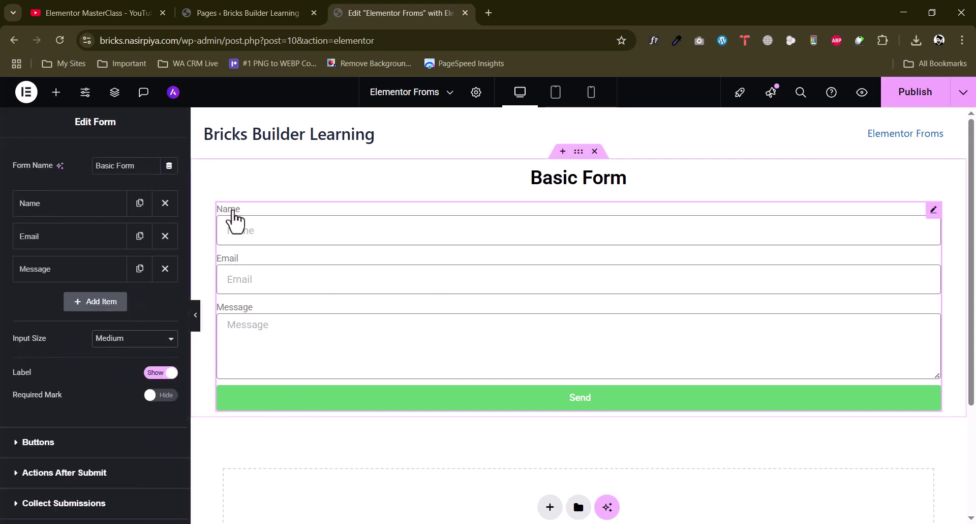
# Hide the field labels and make the Name field required with placeholder 'Enter your name'
pyautogui.click(162, 372)
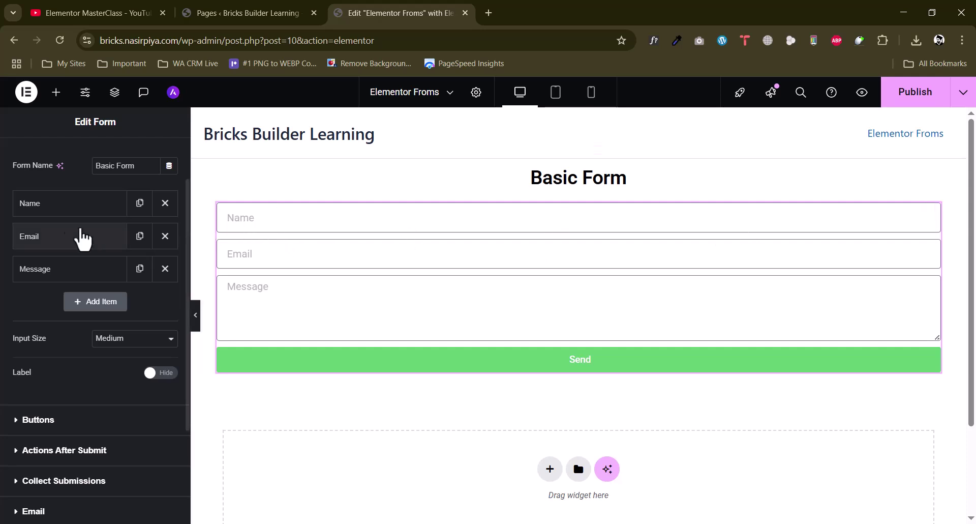
pyautogui.click(68, 204)
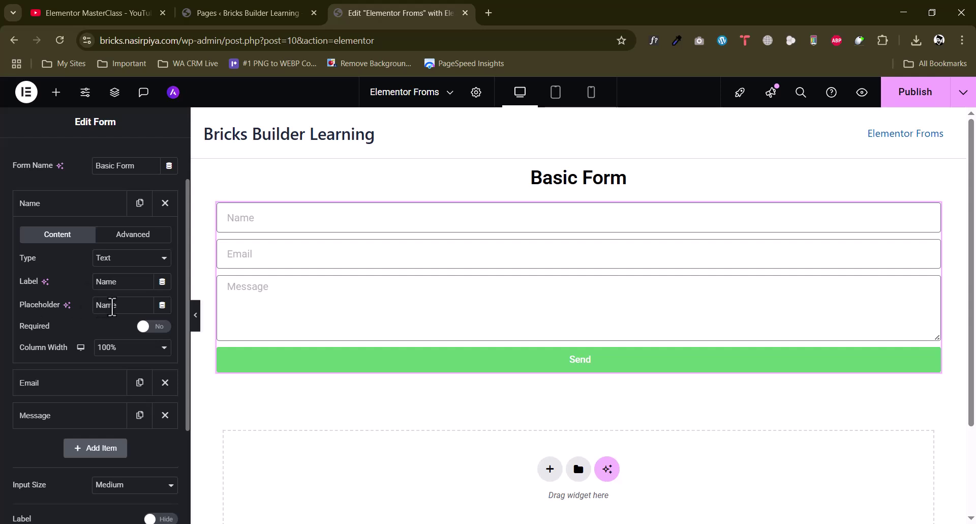
pyautogui.click(95, 307)
pyautogui.write('Enter your n')
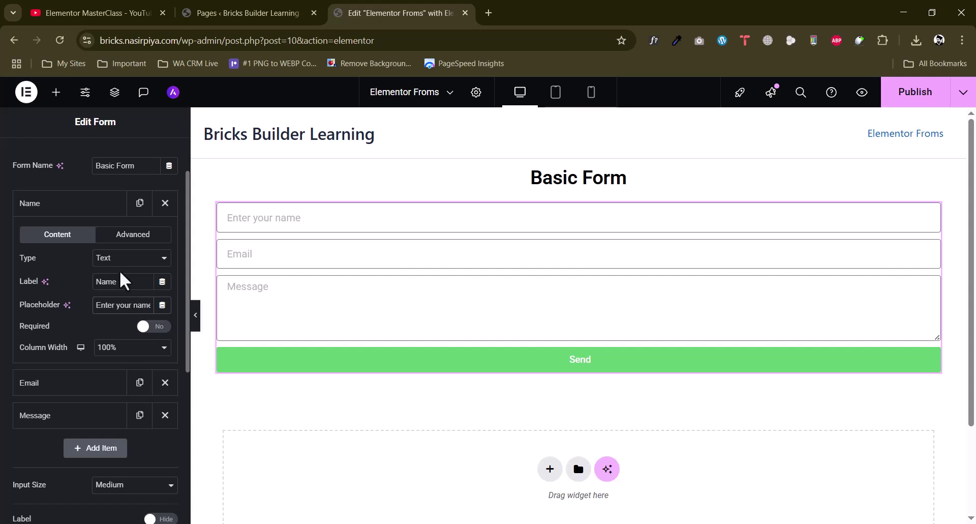
pyautogui.click(163, 327)
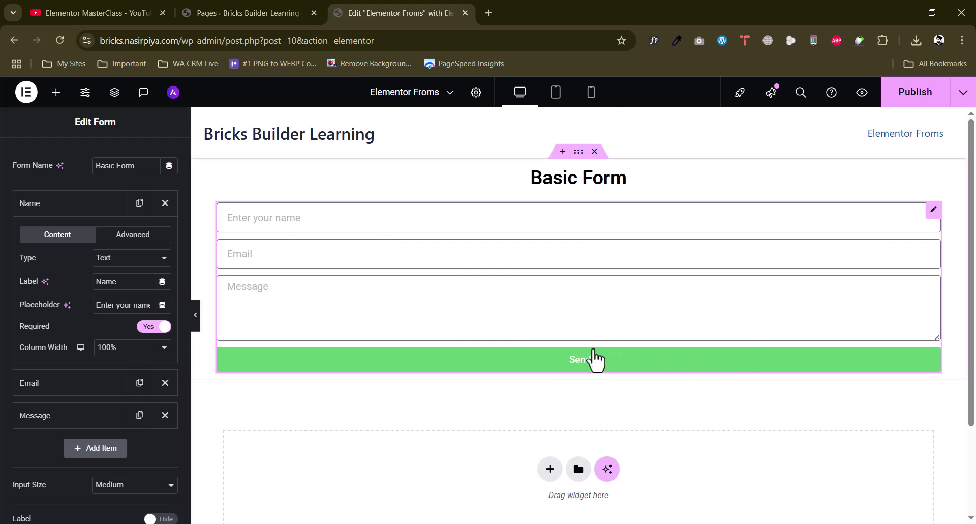
pyautogui.click(146, 327)
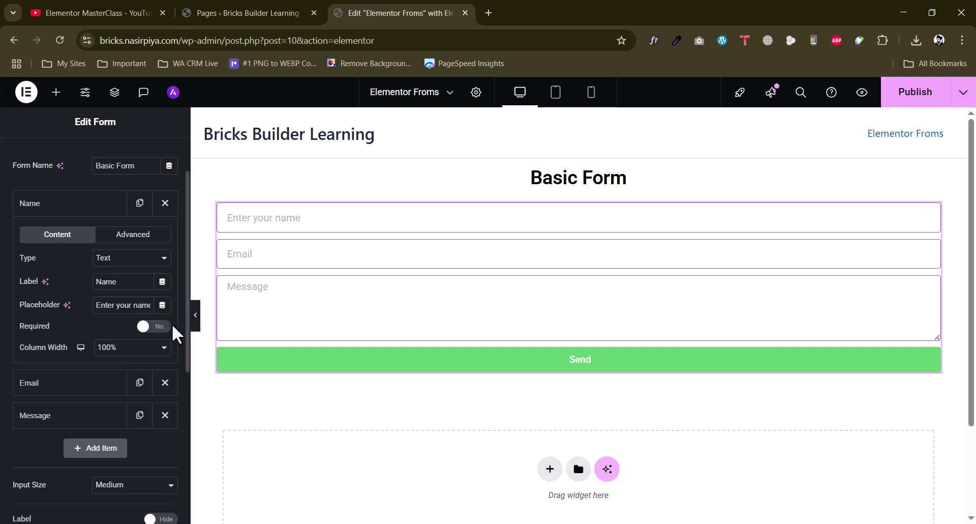
pyautogui.click(156, 326)
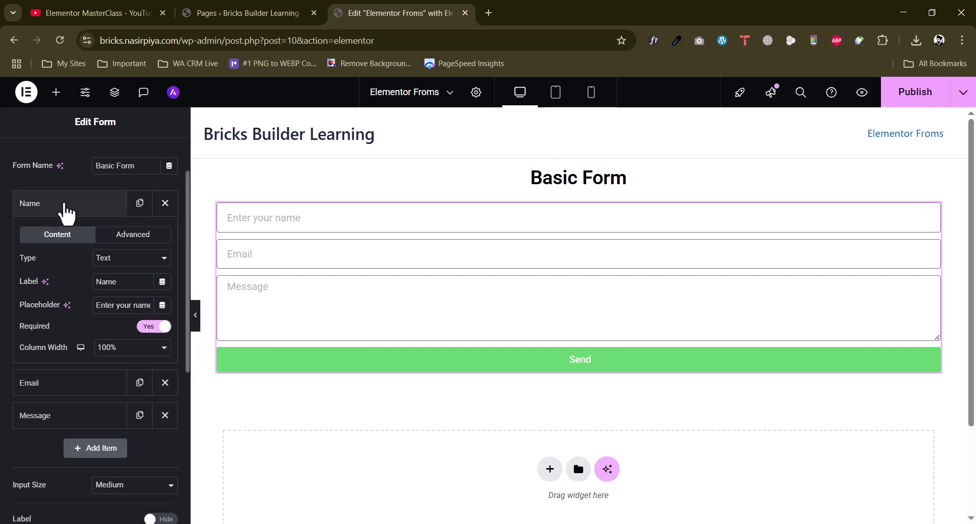
pyautogui.click(66, 206)
# Give Email the placeholder 'Enter Your Email' and make Message required with 5 rows
pyautogui.click(80, 238)
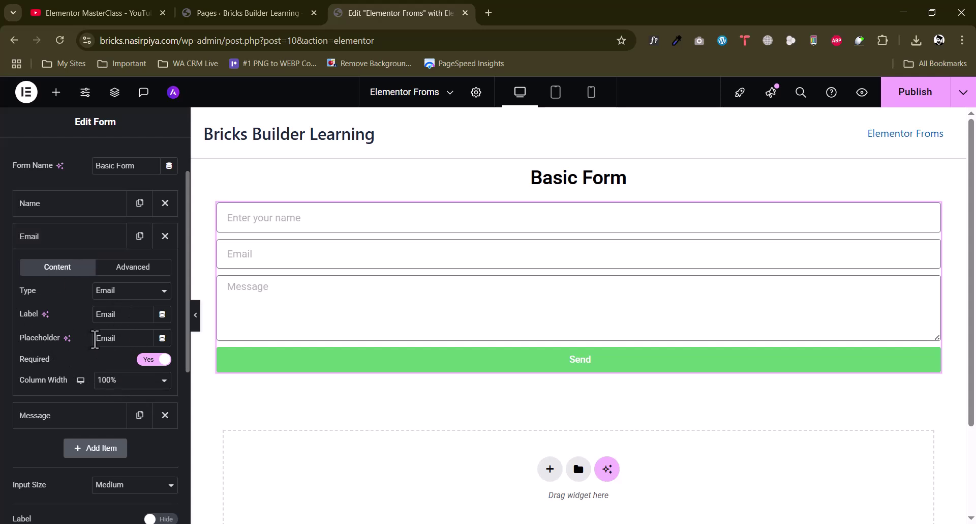
pyautogui.write('nter Your')
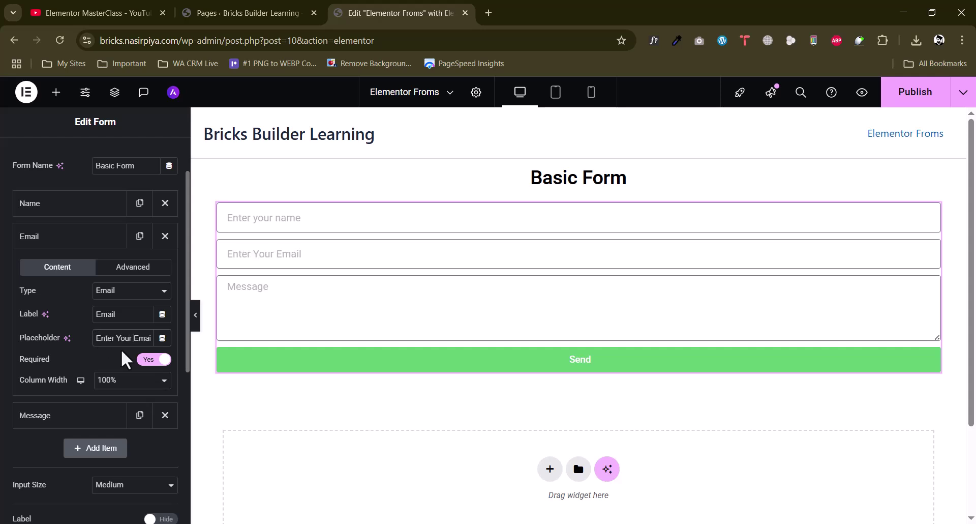
pyautogui.click(79, 241)
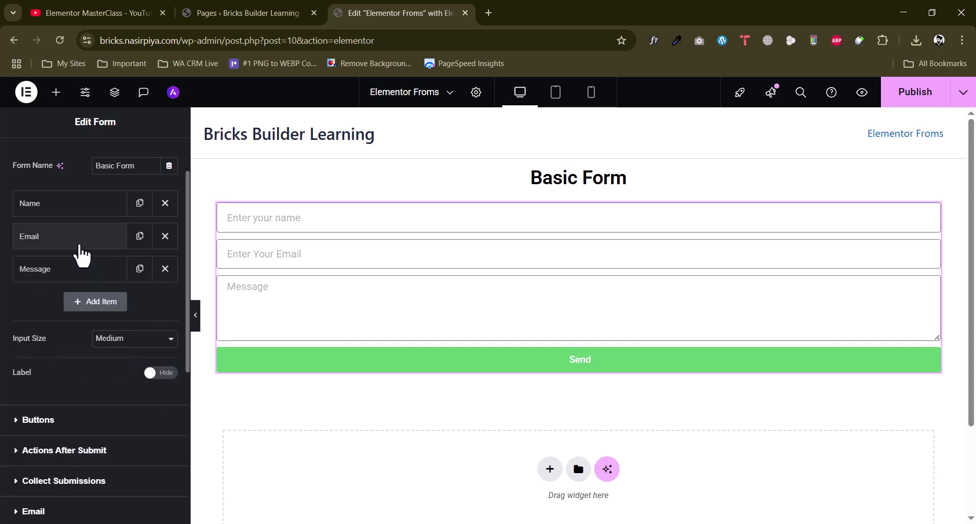
pyautogui.click(76, 269)
pyautogui.scroll(-1, 124, 388)
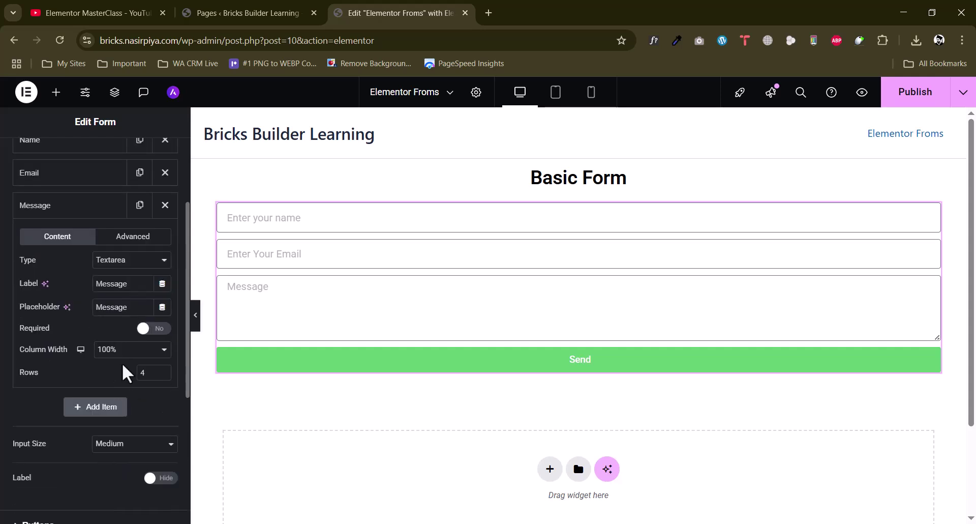
pyautogui.click(153, 329)
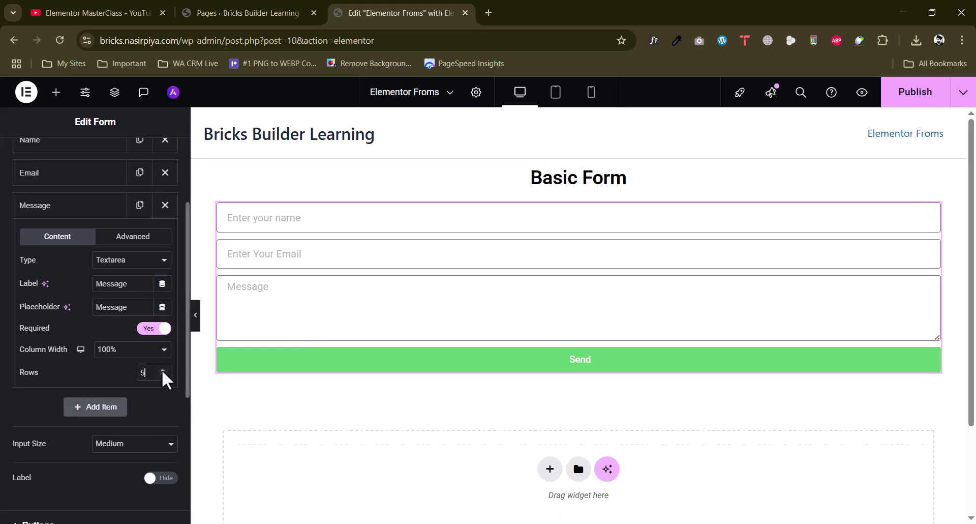
pyautogui.click(163, 371)
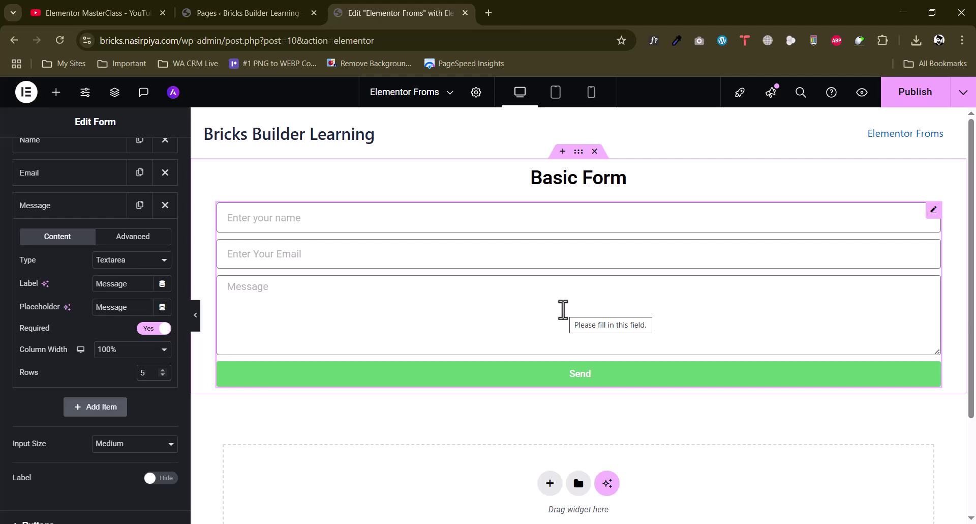
pyautogui.scroll(-4, 41, 305)
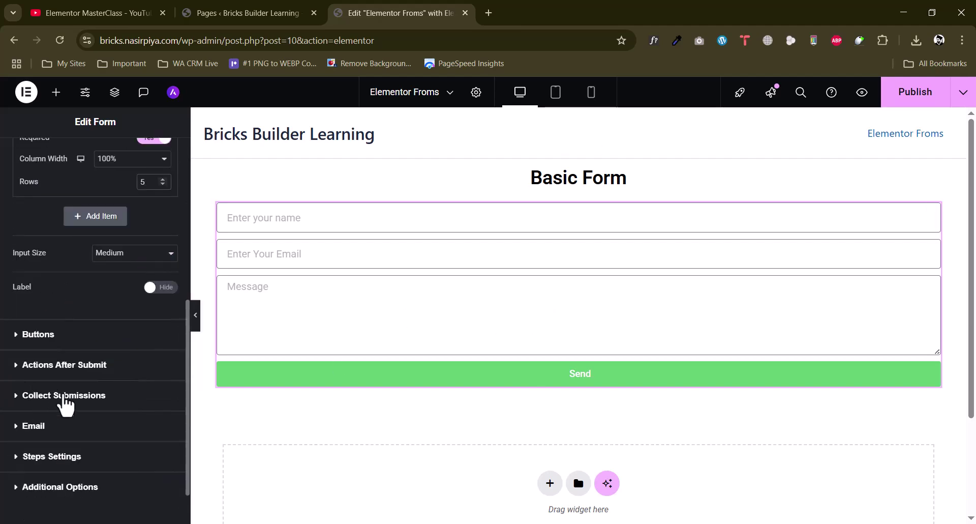
# Append 'Message' to the submit button text so it reads 'Send Message'
pyautogui.click(45, 341)
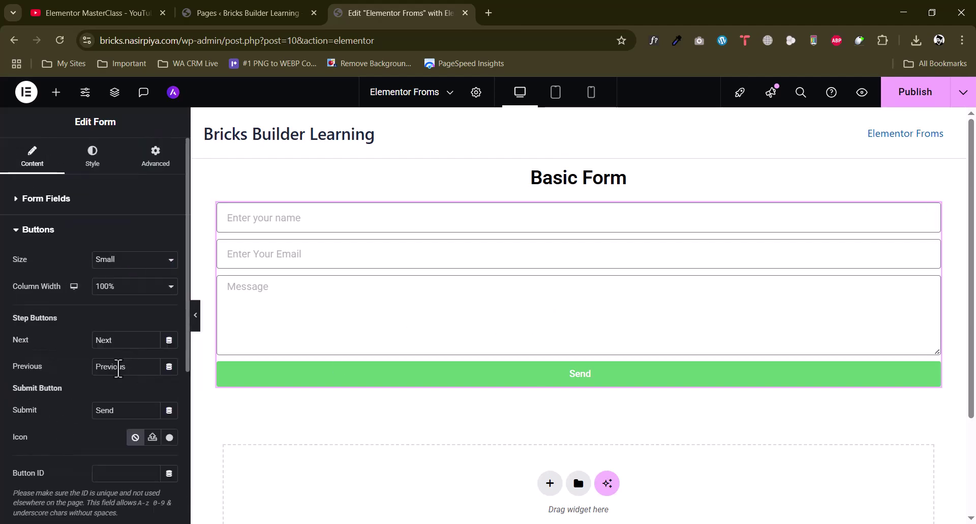
pyautogui.click(121, 411)
pyautogui.write('message')
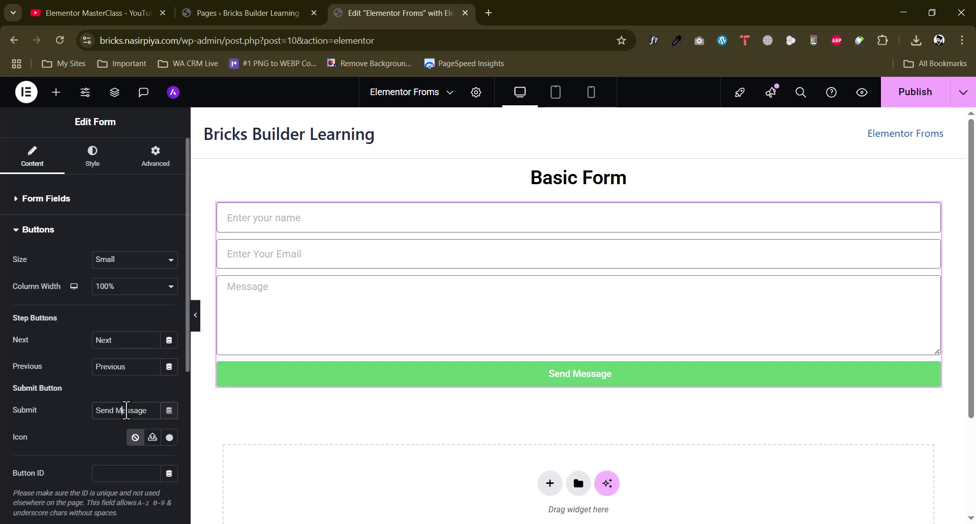
pyautogui.scroll(-3, 9, 398)
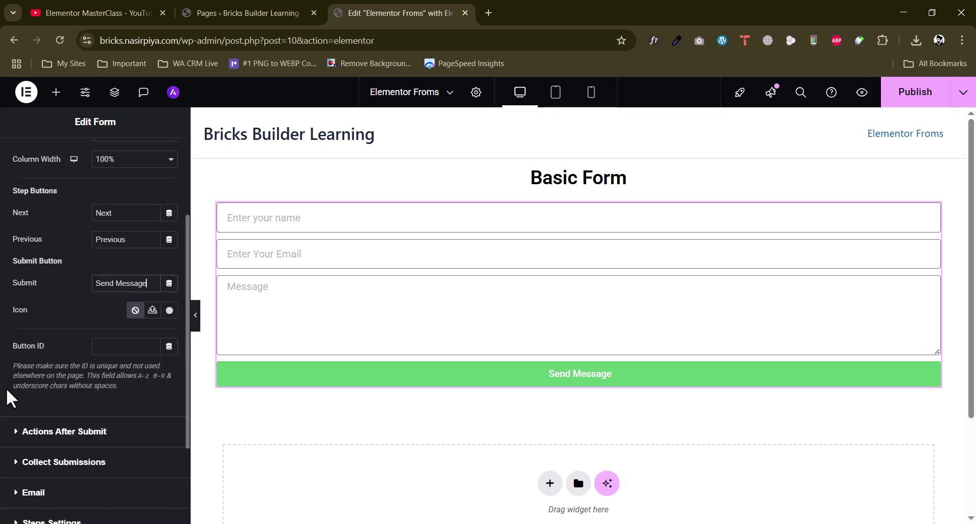
pyautogui.scroll(3, 9, 398)
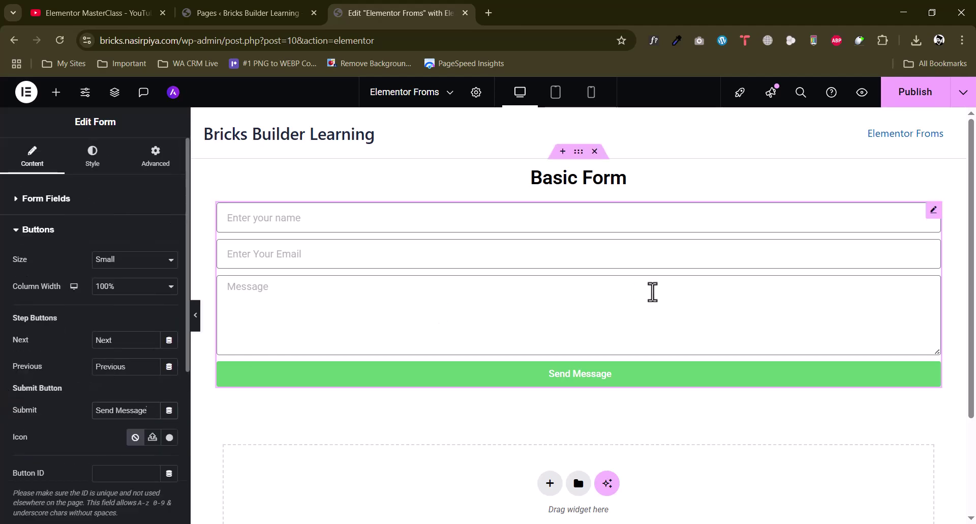
pyautogui.scroll(-5, 6, 387)
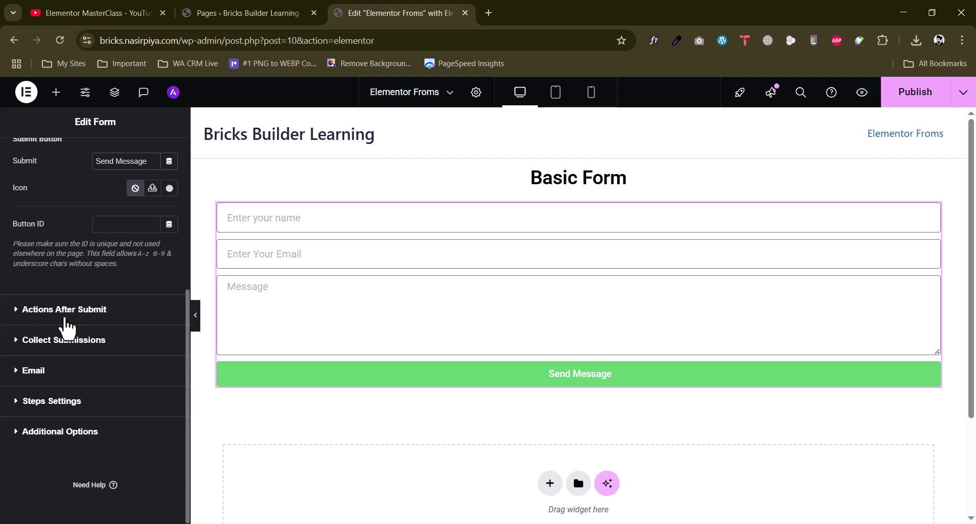
# Dismiss the promo notice and add an Email 2 after-submit action, reviewing its settings
pyautogui.click(65, 318)
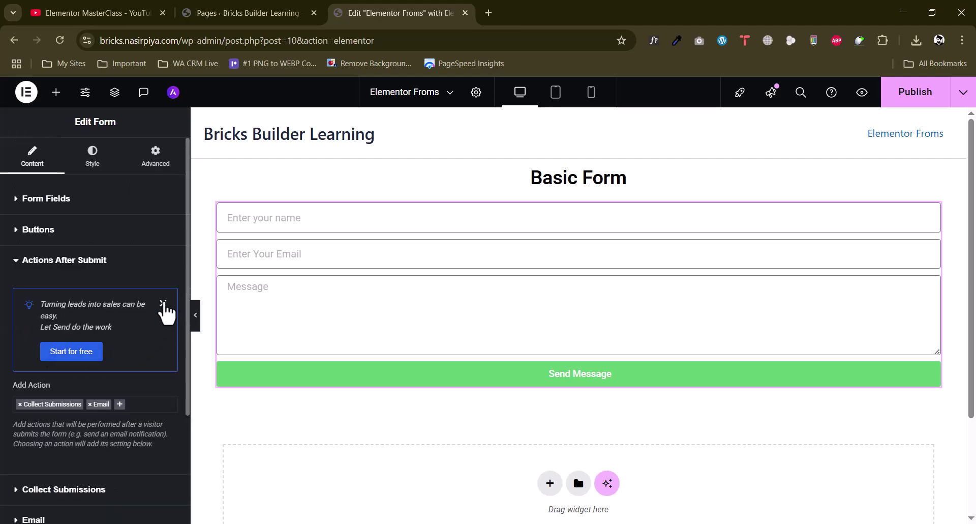
pyautogui.click(162, 301)
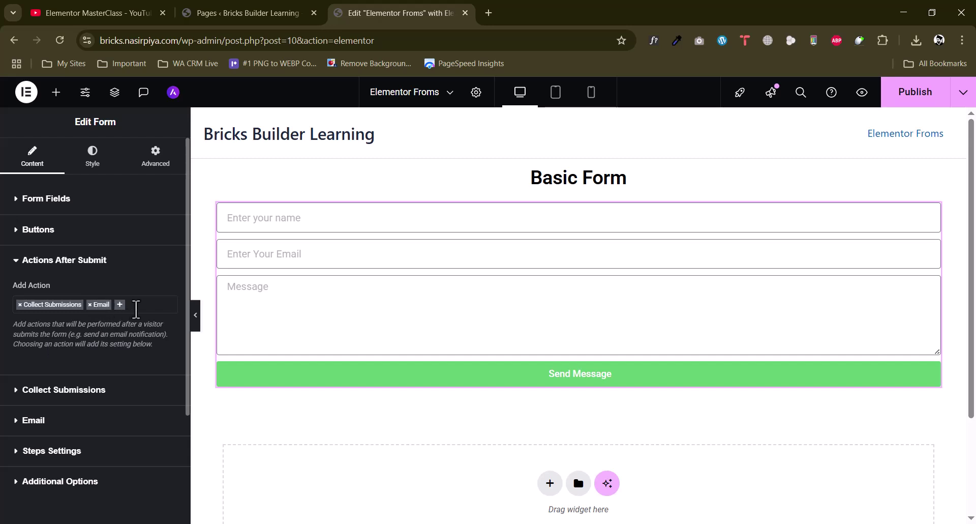
pyautogui.click(136, 308)
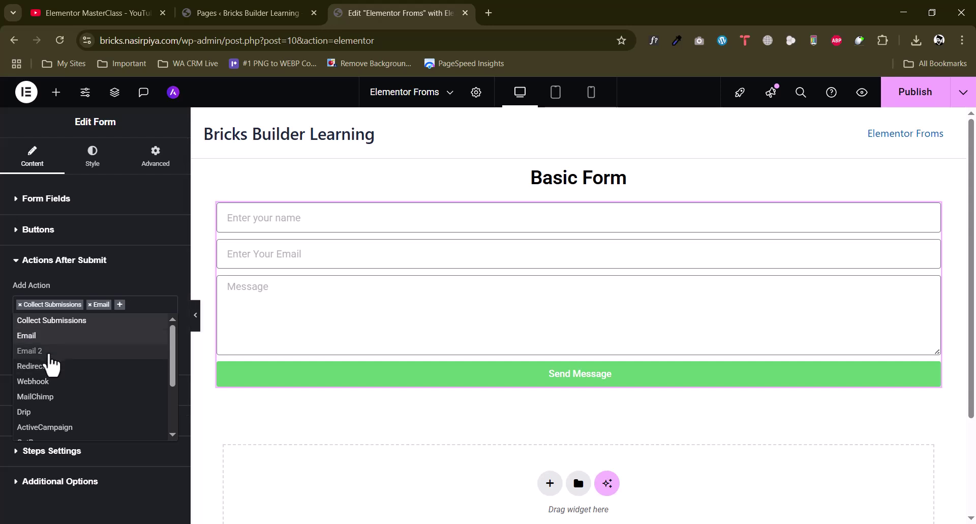
pyautogui.click(31, 351)
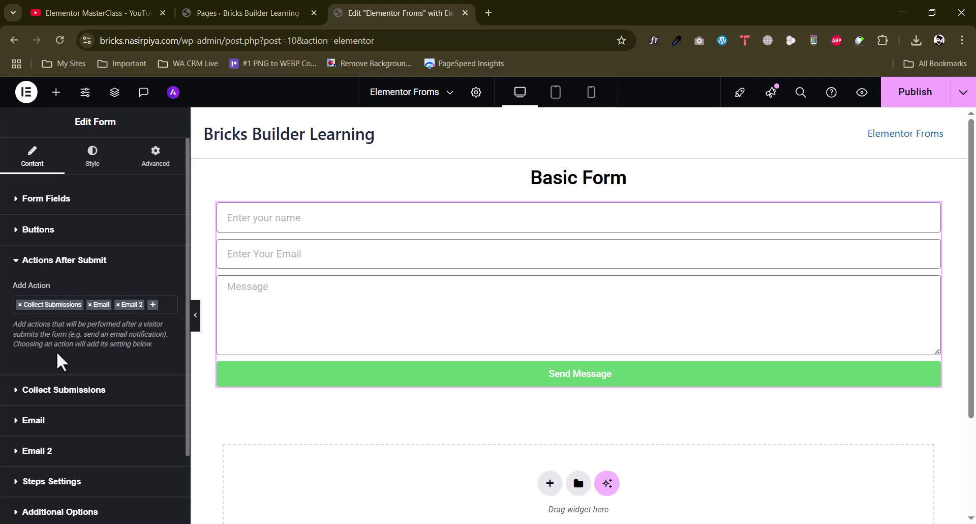
pyautogui.scroll(-2, 97, 349)
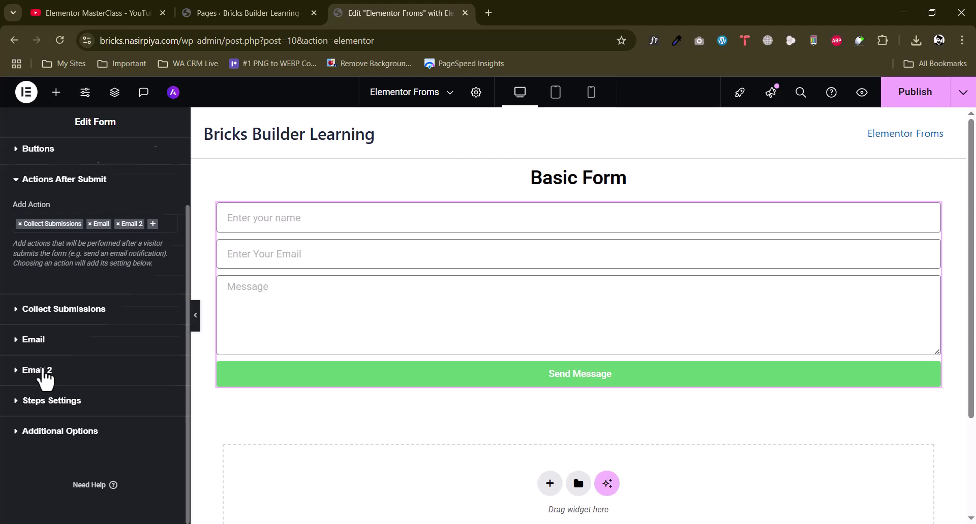
pyautogui.click(44, 372)
pyautogui.scroll(-3, 113, 407)
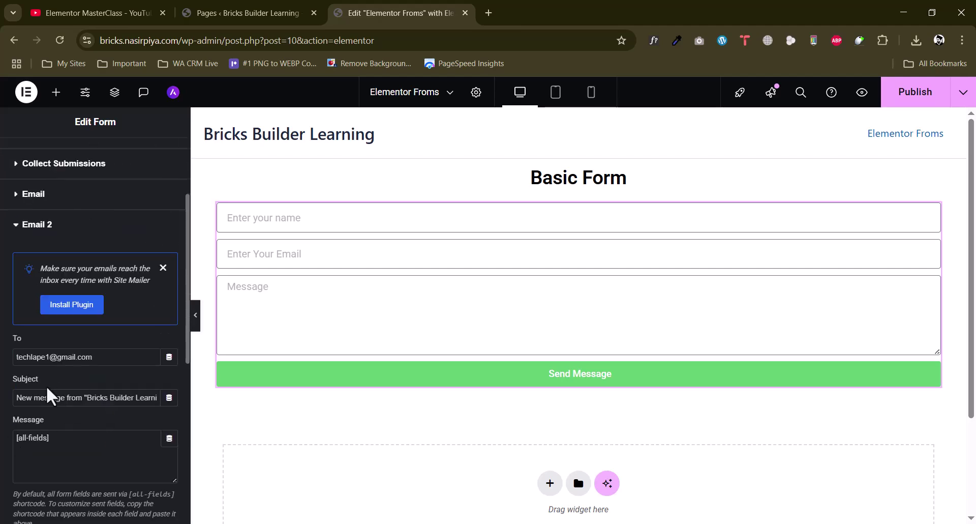
pyautogui.scroll(3, 46, 371)
# Add a Redirect action to the after-submit actions
pyautogui.click(75, 264)
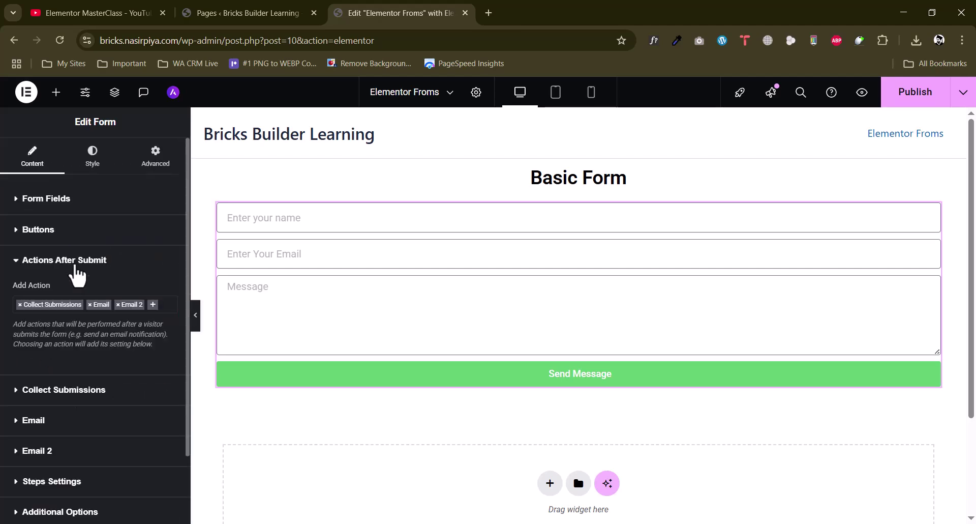
pyautogui.click(157, 305)
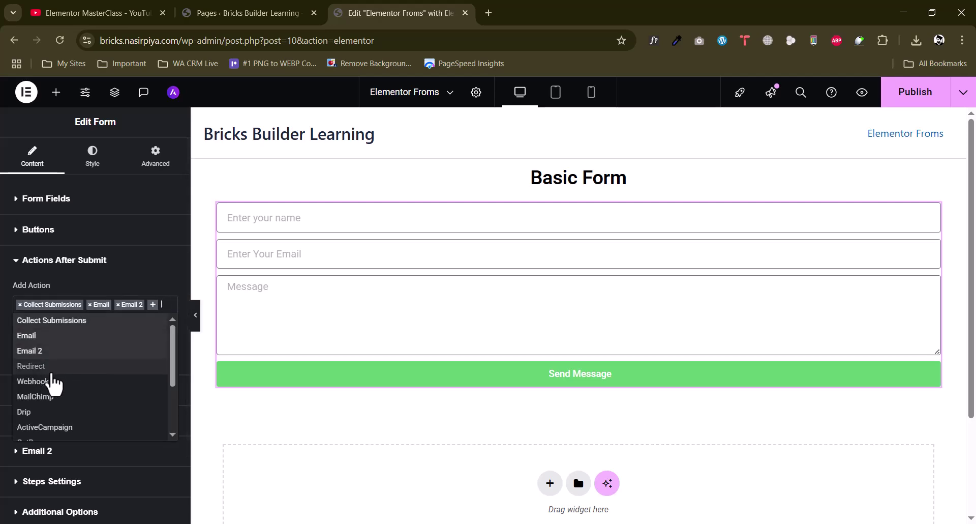
pyautogui.click(53, 370)
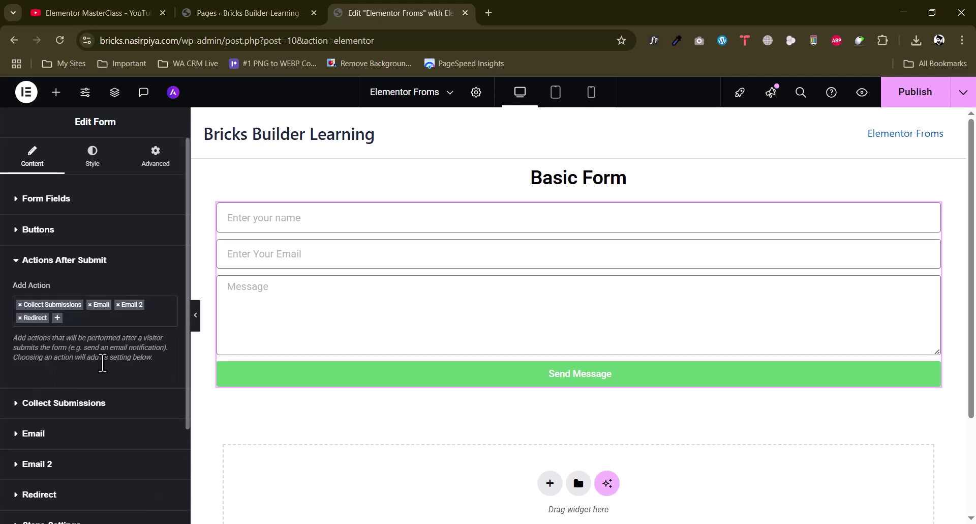
pyautogui.scroll(-3, 87, 382)
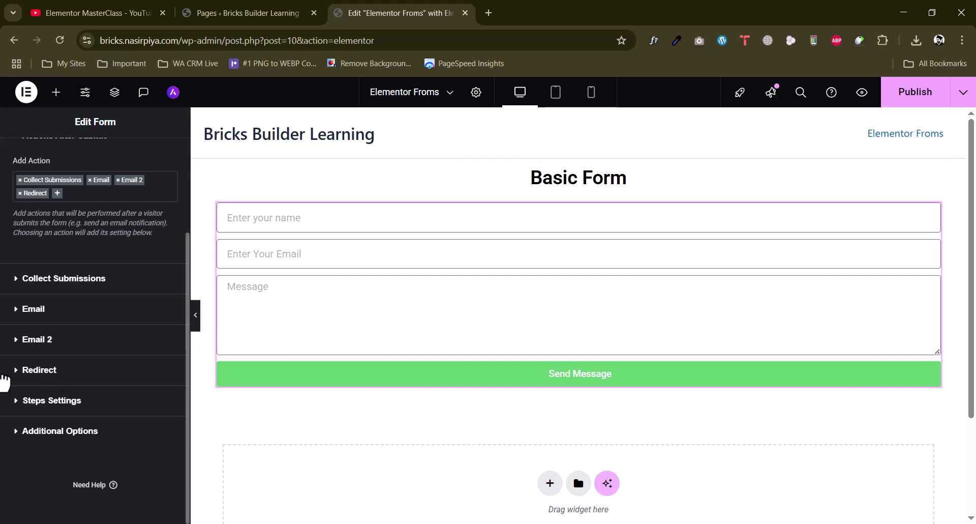
pyautogui.scroll(3, 66, 282)
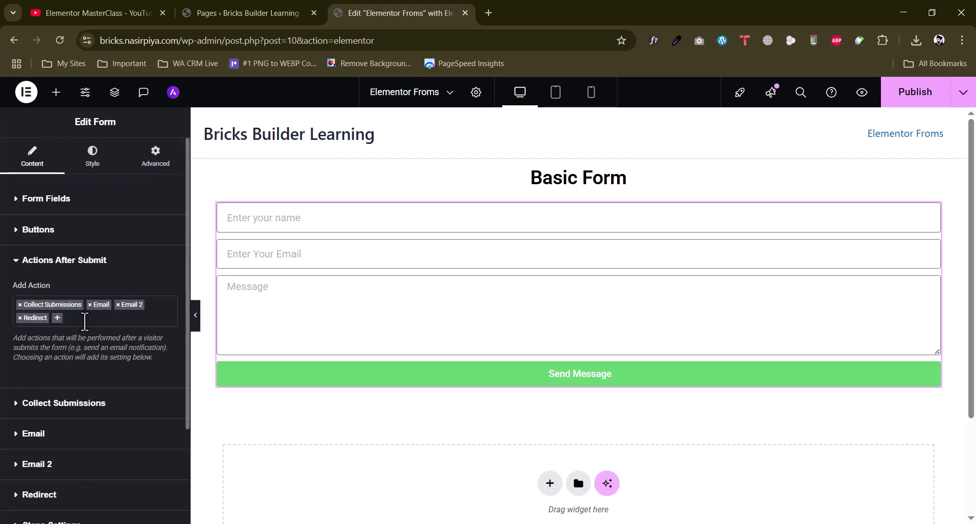
# Add MailChimp as an after-submit action and check its settings, with API Key at Default
pyautogui.click(81, 318)
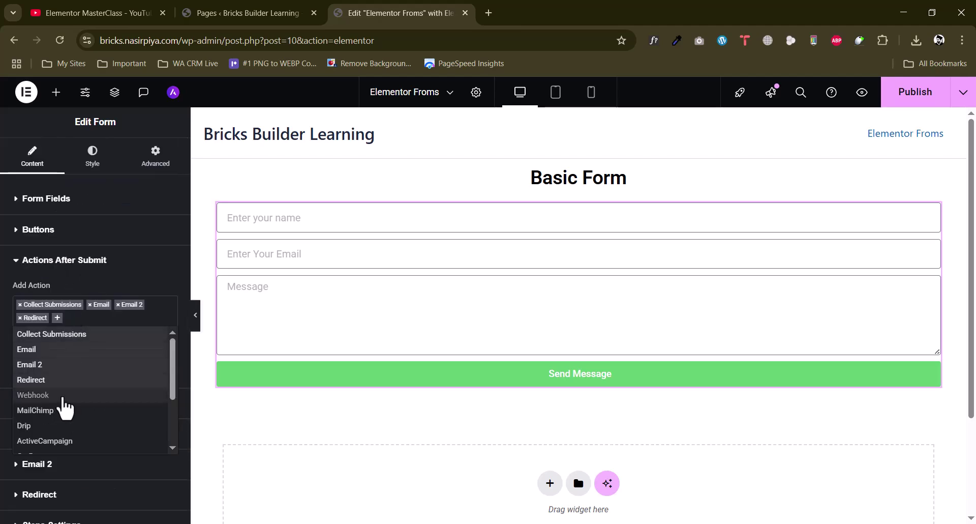
pyautogui.scroll(-2, 65, 404)
pyautogui.scroll(2, 63, 401)
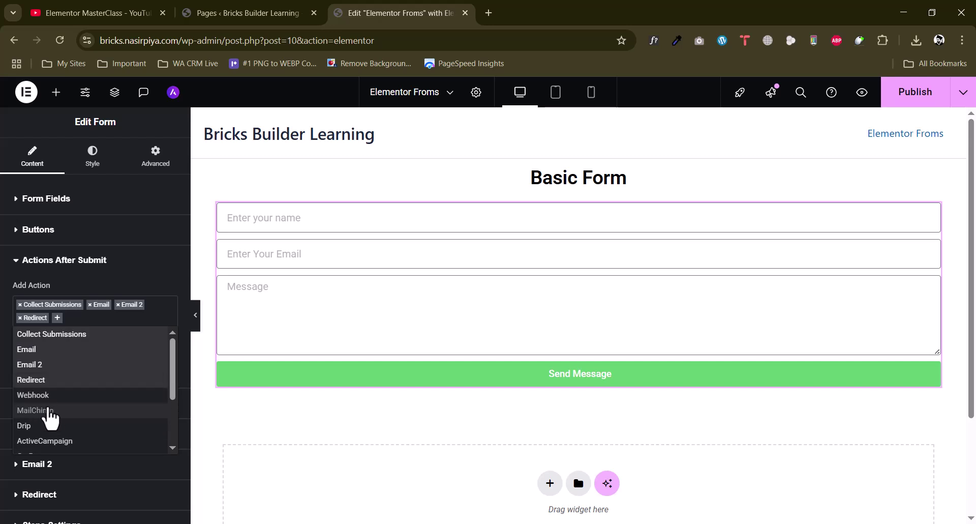
pyautogui.click(48, 409)
pyautogui.scroll(-3, 51, 407)
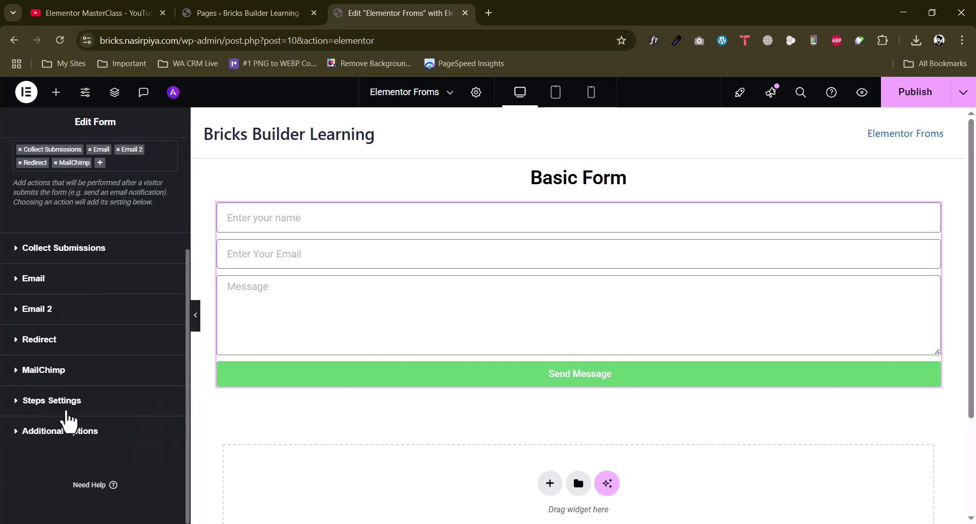
pyautogui.click(60, 377)
pyautogui.scroll(-3, 122, 402)
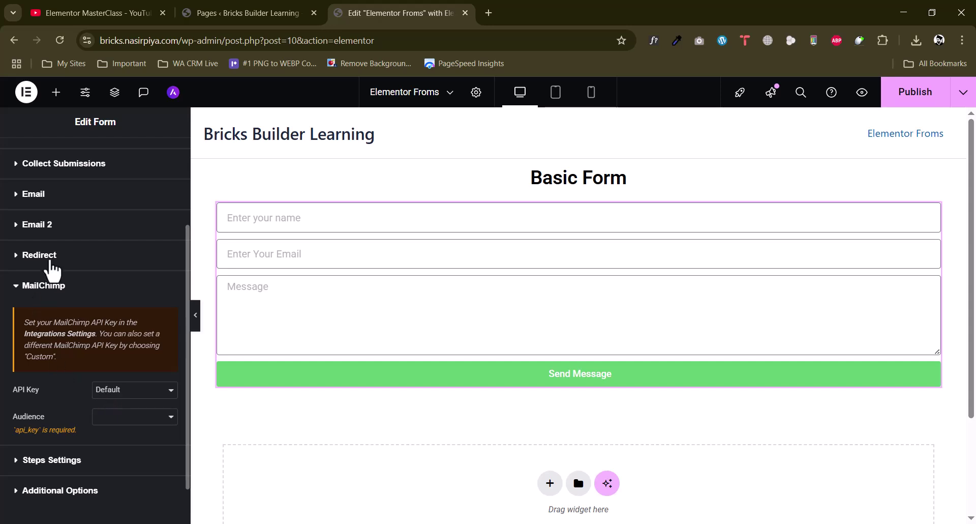
pyautogui.scroll(1, 61, 214)
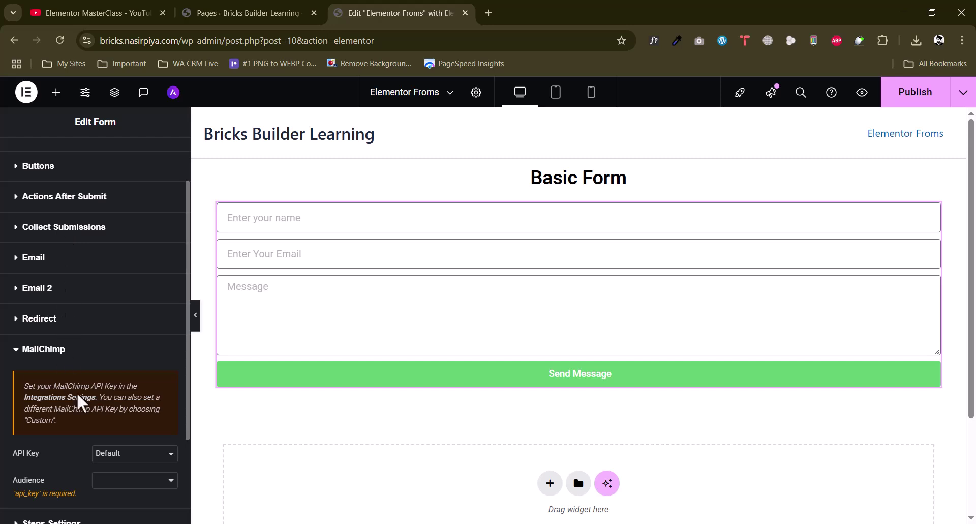
pyautogui.scroll(-1, 76, 397)
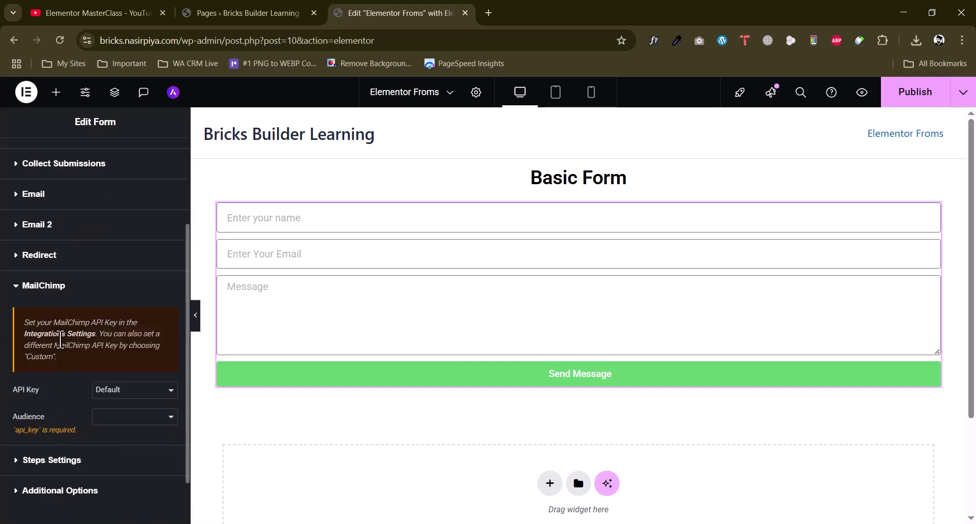
pyautogui.scroll(1, 60, 249)
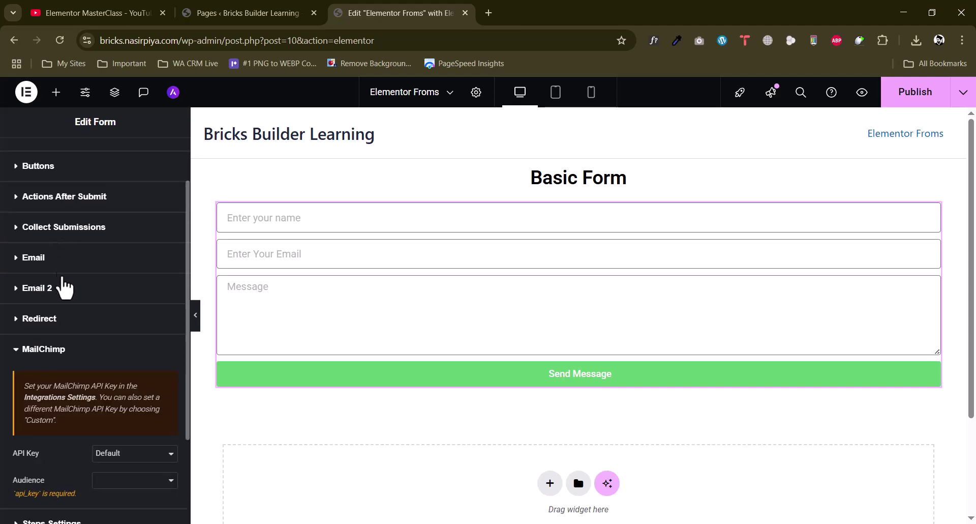
# Remove the MailChimp action from the form's after-submit actions
pyautogui.click(114, 195)
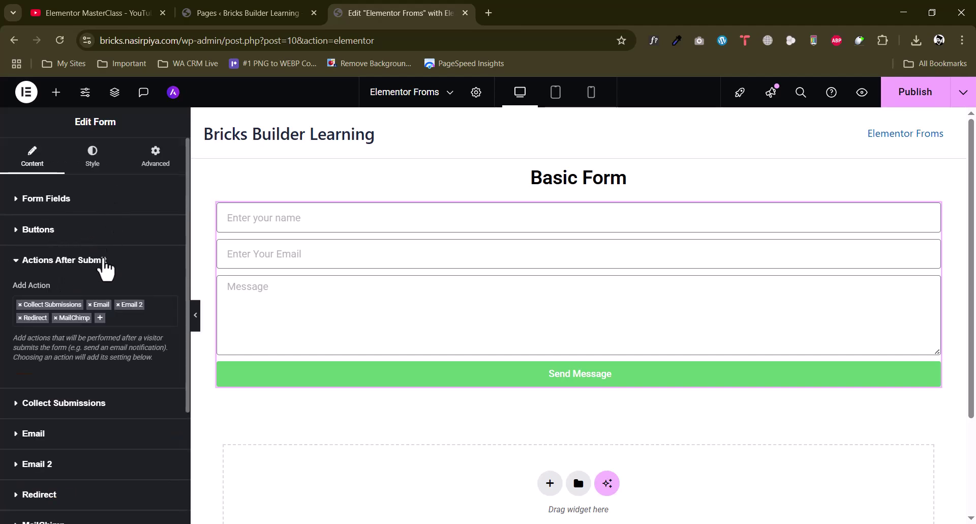
pyautogui.click(55, 318)
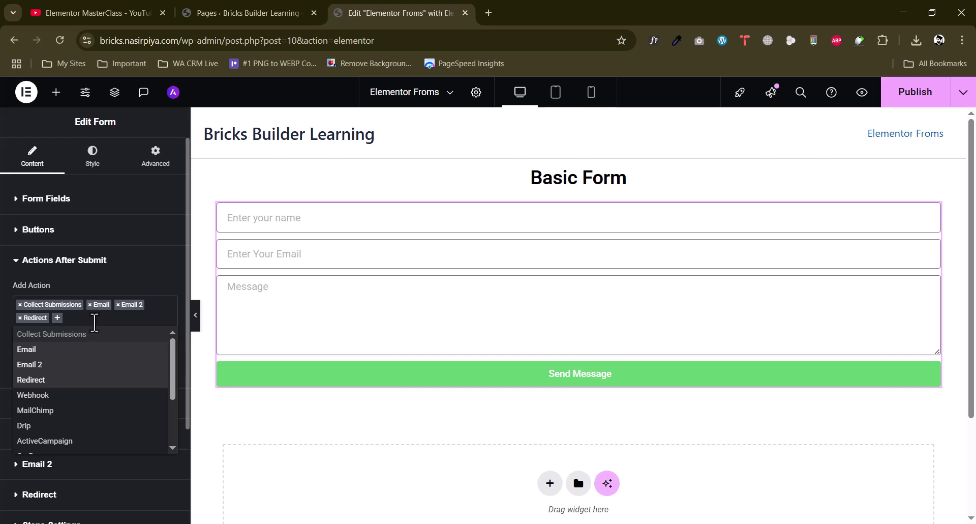
pyautogui.scroll(-3, 60, 415)
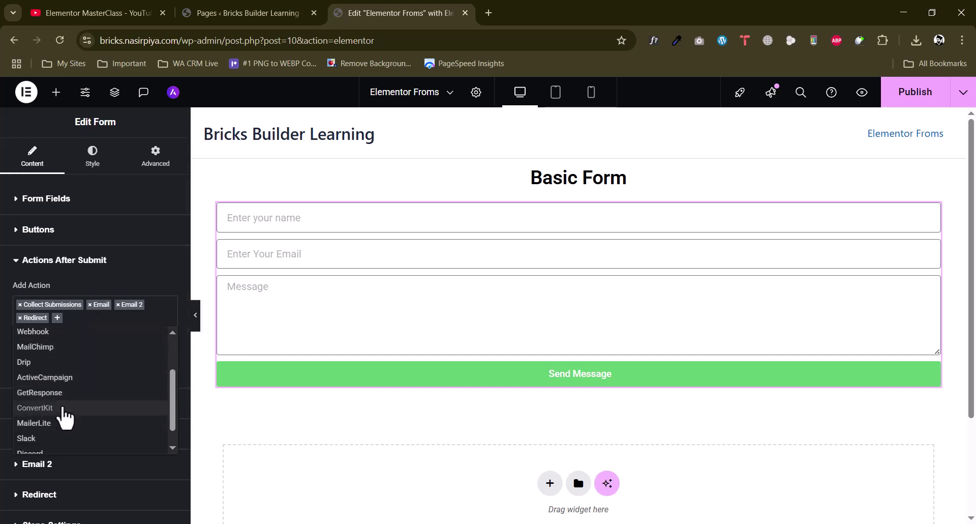
pyautogui.scroll(-2, 61, 414)
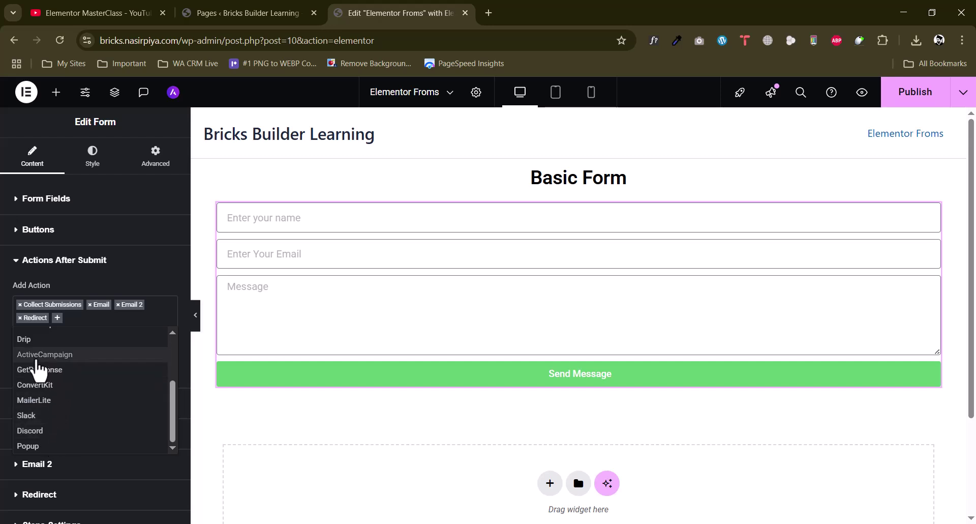
pyautogui.scroll(2, 35, 364)
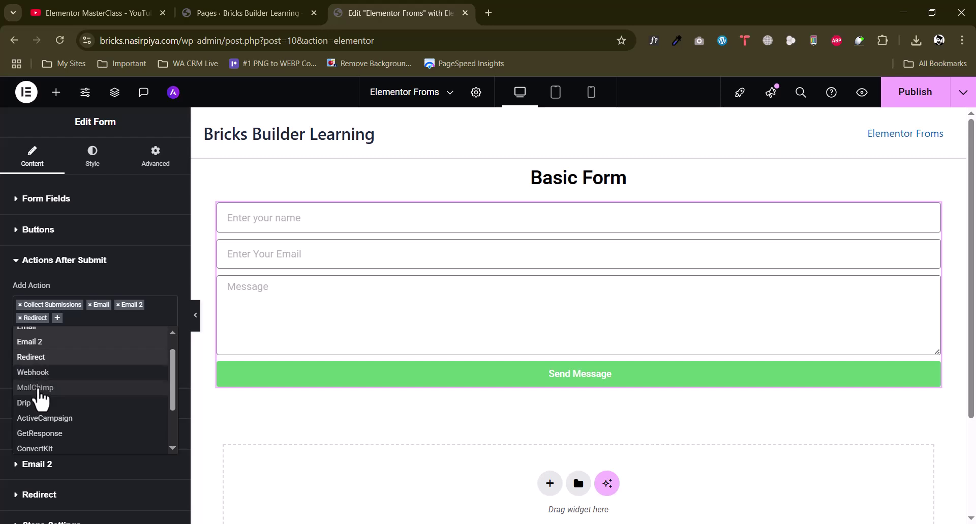
pyautogui.scroll(-2, 39, 410)
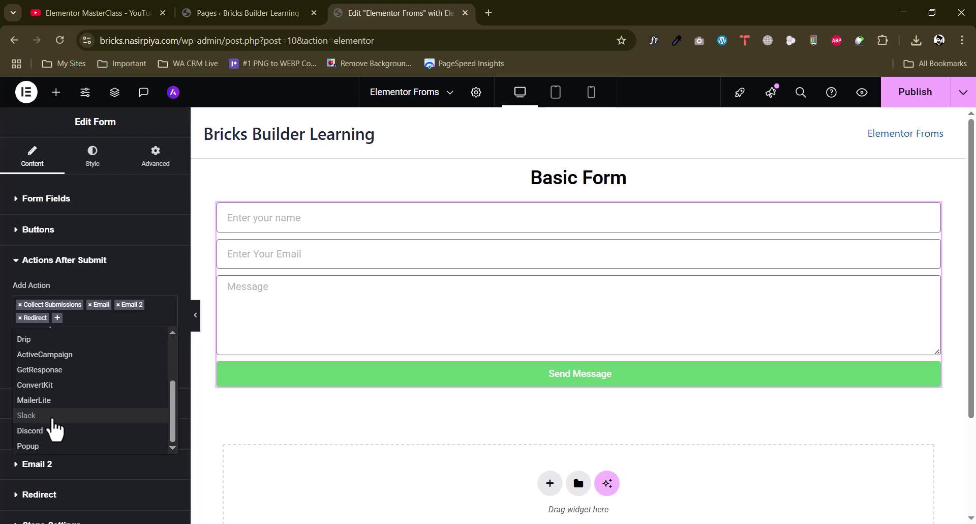
# Add a Popup action, look at its settings, then remove it again
pyautogui.click(39, 446)
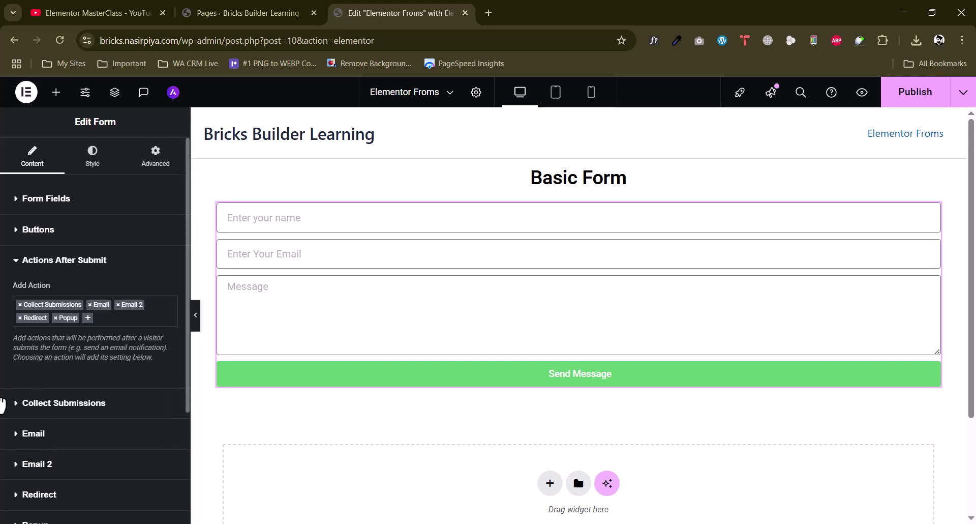
pyautogui.scroll(-3, 5, 393)
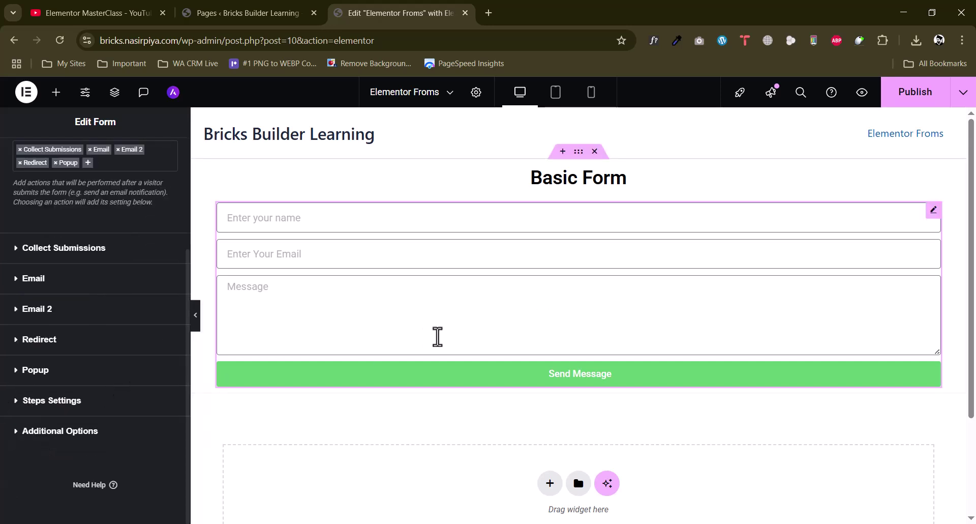
pyautogui.click(48, 376)
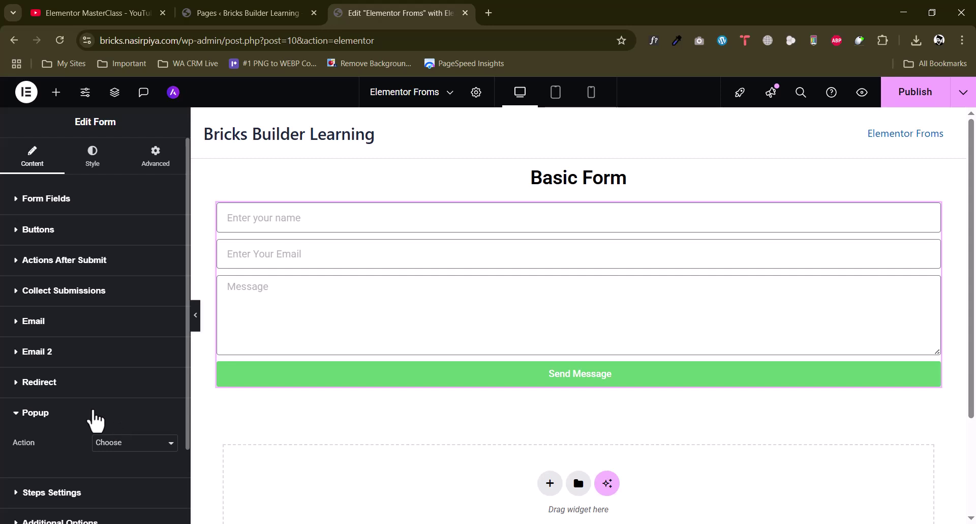
pyautogui.click(79, 272)
pyautogui.click(55, 318)
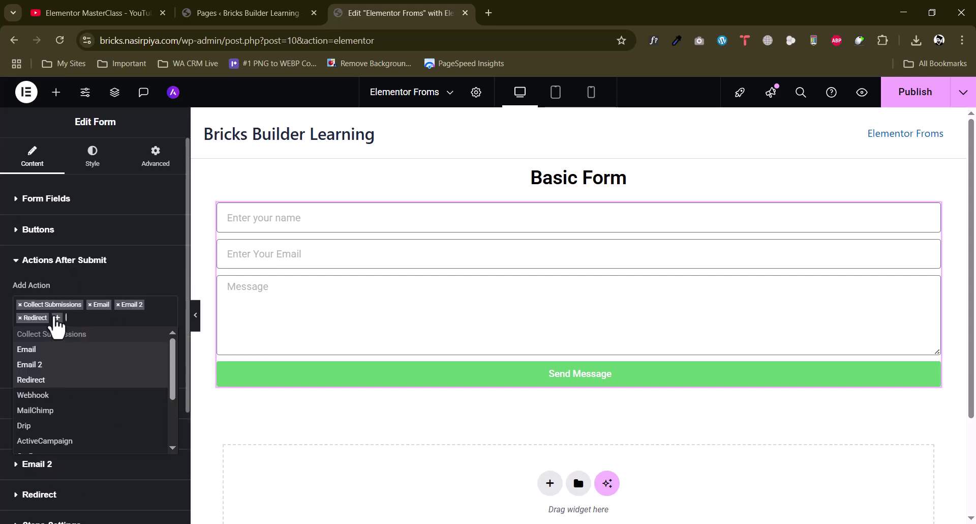
pyautogui.click(4, 328)
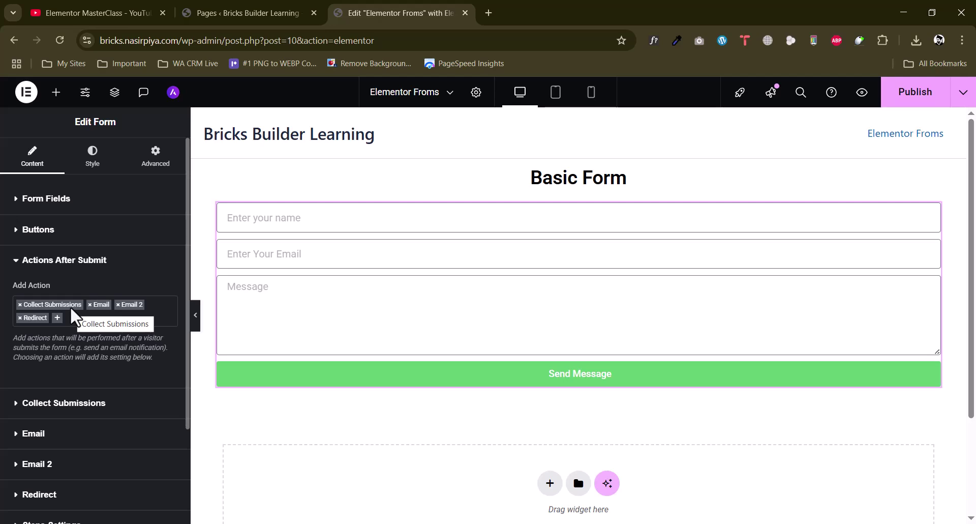
# View the empty Elementor Submissions page in WordPress admin, then go back to the Elementor editor
pyautogui.click(285, 6)
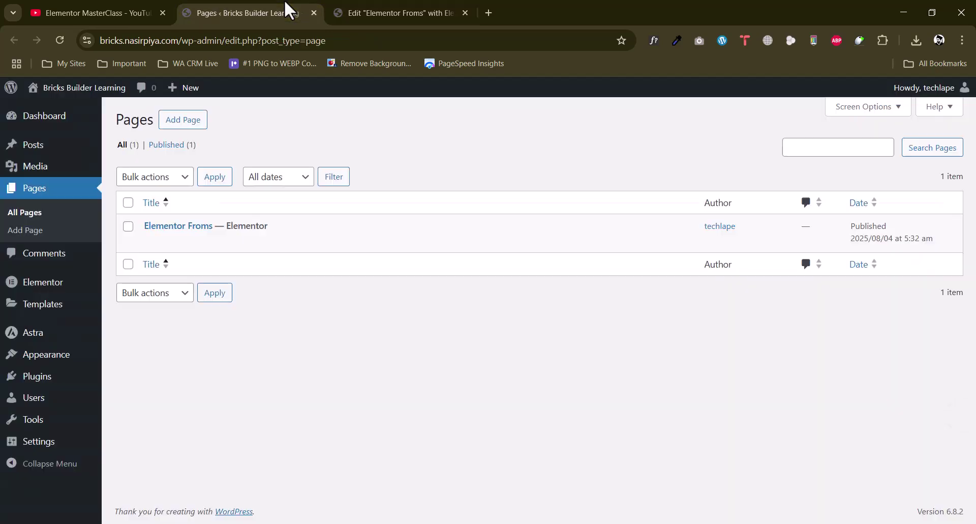
pyautogui.moveTo(22, 283)
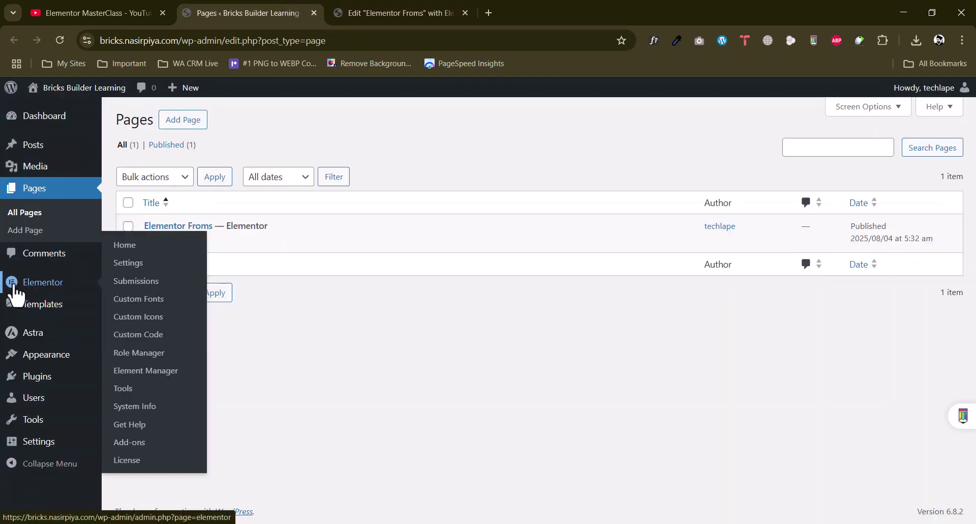
pyautogui.click(128, 282)
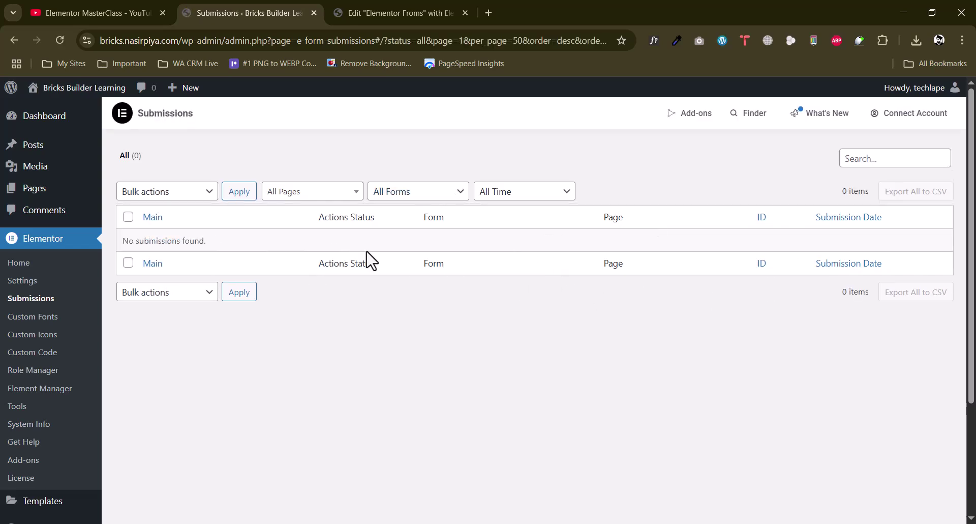
pyautogui.click(389, 12)
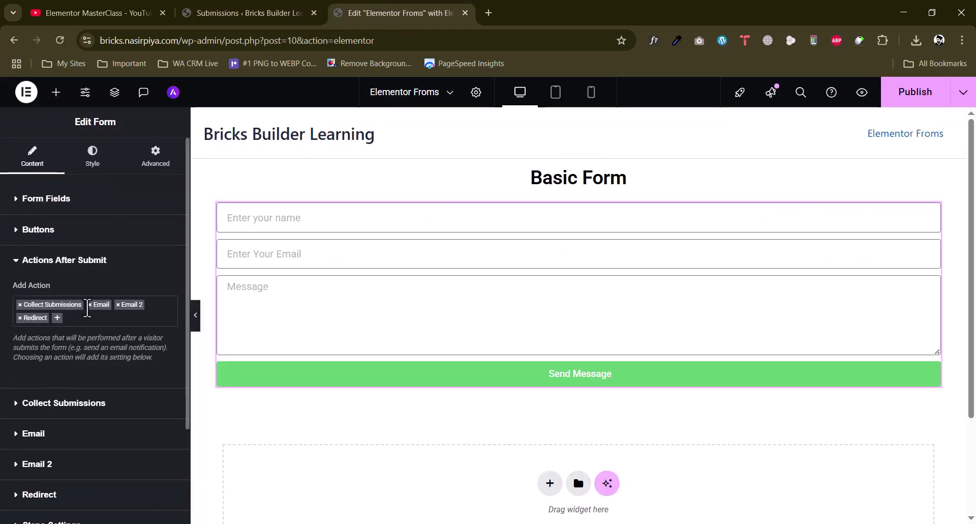
# Expand Collect Submissions and review the metadata list, keeping User IP and User Agent
pyautogui.scroll(-1, 52, 383)
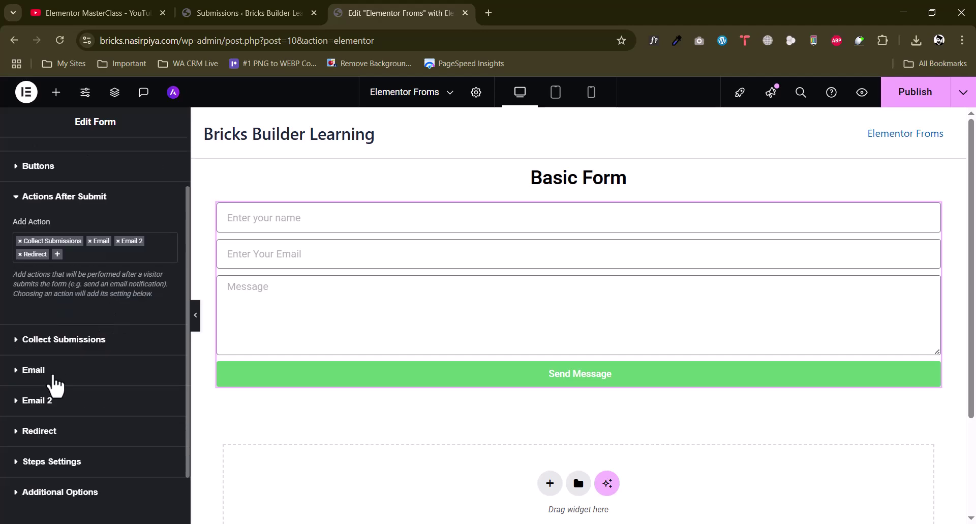
pyautogui.click(62, 341)
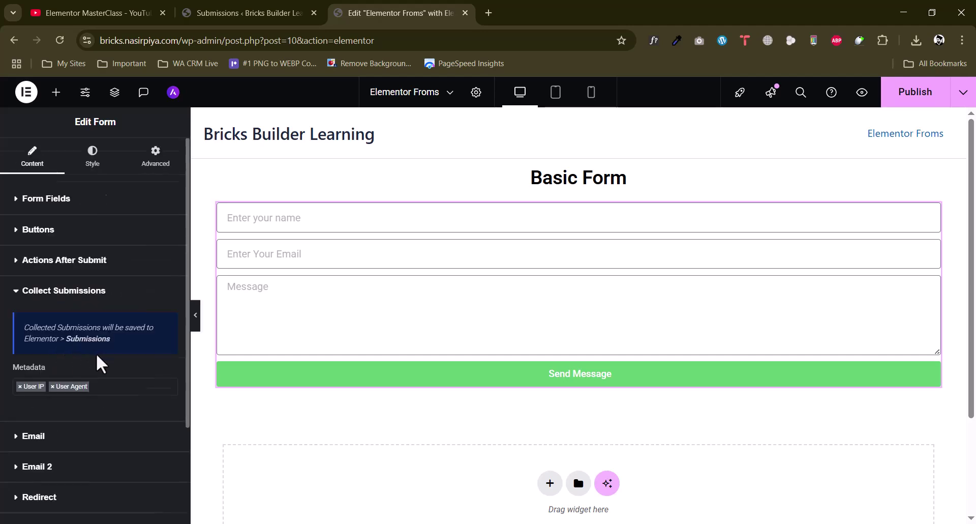
pyautogui.scroll(-1, 96, 356)
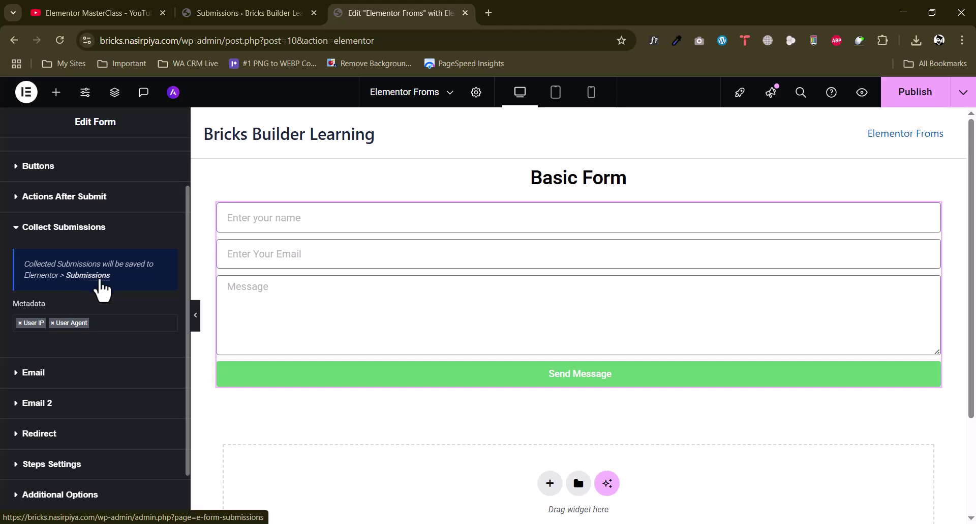
pyautogui.click(110, 322)
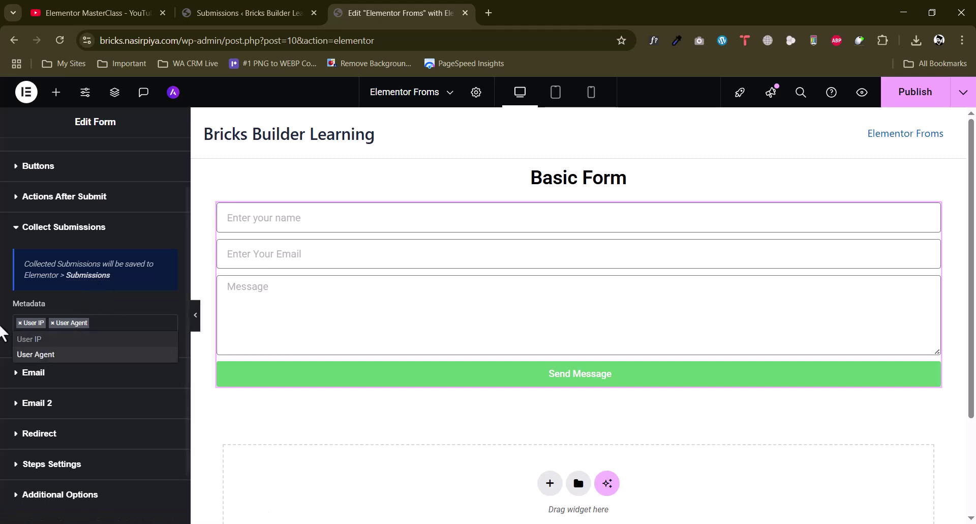
pyautogui.click(33, 302)
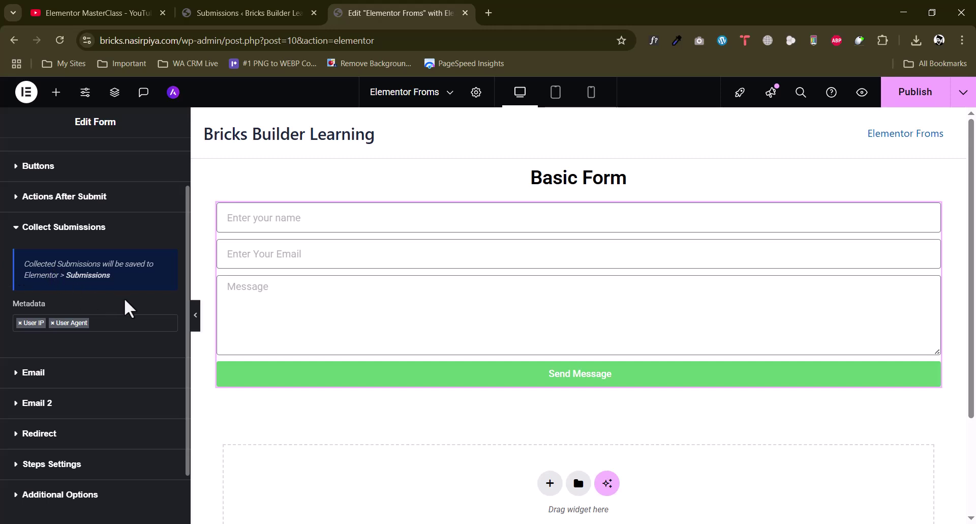
pyautogui.scroll(-1, 2, 326)
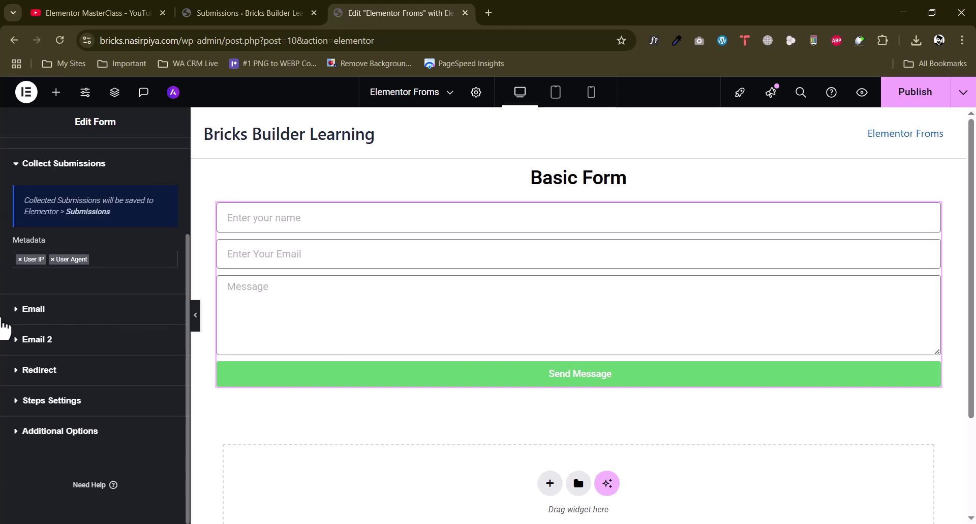
# Expand the Email action and replace the To field with a new recipient e-mail address
pyautogui.click(32, 315)
pyautogui.scroll(-1, 81, 355)
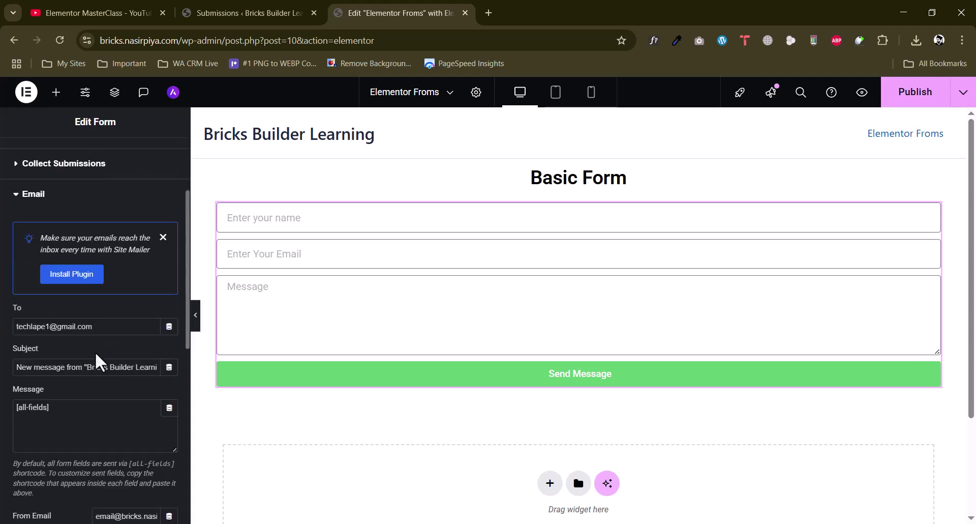
pyautogui.moveTo(99, 326); pyautogui.dragTo(4, 328)
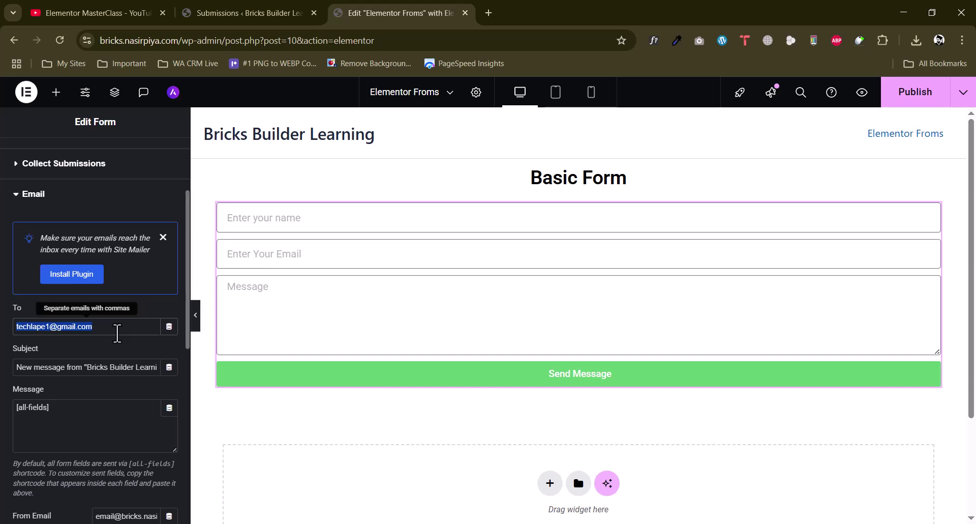
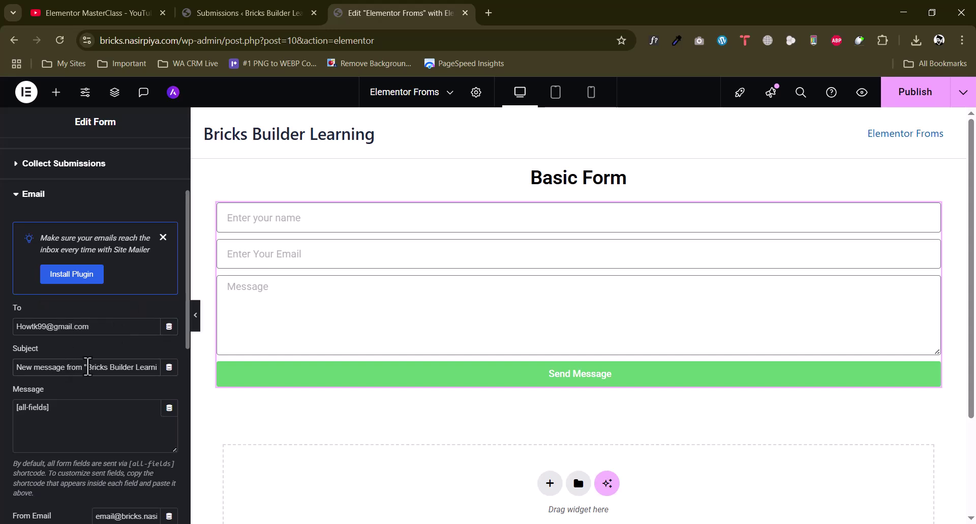
# Inspect and select parts of the subject 'New message from "Bricks Builder Learning"'
pyautogui.click(71, 370)
pyautogui.press('Right')
pyautogui.press('Right')
pyautogui.press('Right')
pyautogui.press('Right')
pyautogui.press('Right')
pyautogui.press('Left')
pyautogui.press('Left')
pyautogui.press('Left')
pyautogui.press('Left')
pyautogui.press('Left')
pyautogui.press('Left')
pyautogui.press('Left')
pyautogui.press('Left')
pyautogui.press('Left')
pyautogui.press('Left')
pyautogui.press('Left')
pyautogui.press('Left')
pyautogui.press('Left')
pyautogui.press('Left')
pyautogui.press('Left')
pyautogui.press('Left')
pyautogui.press('Left')
pyautogui.press('Left')
pyautogui.press('Left')
pyautogui.press('Left')
pyautogui.moveTo(88, 367); pyautogui.dragTo(152, 375)
pyautogui.click(64, 370)
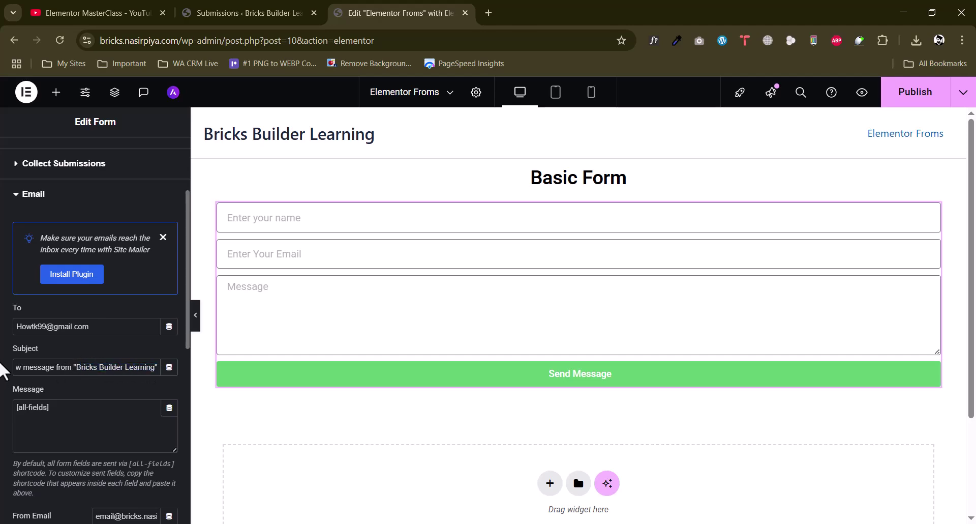
pyautogui.scroll(-3, 1, 362)
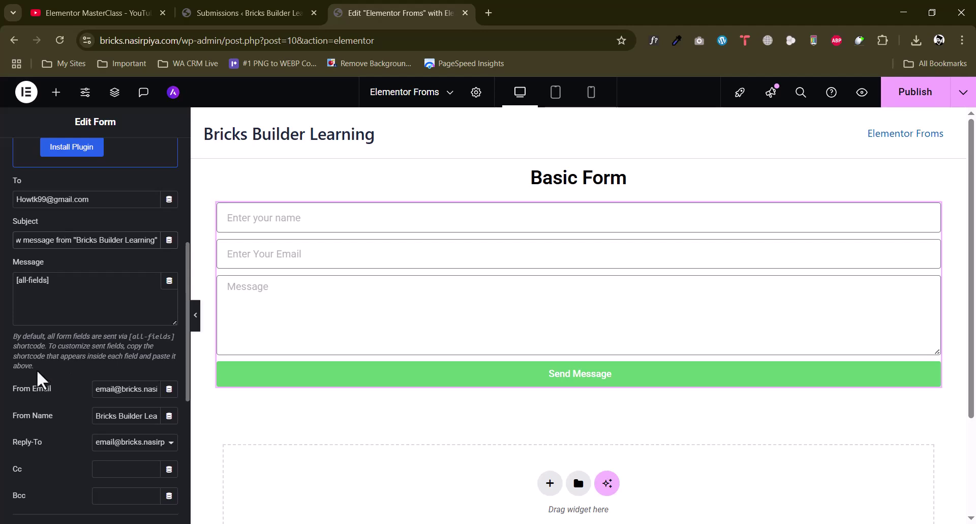
pyautogui.scroll(3, 35, 370)
pyautogui.moveTo(29, 367); pyautogui.dragTo(121, 370)
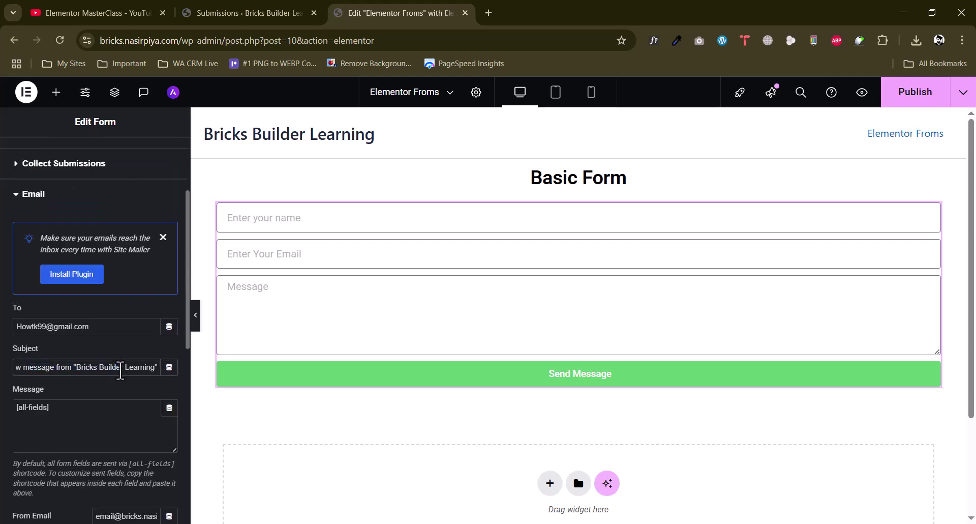
# Paste the recipient address into the From Email field
pyautogui.click(120, 370)
pyautogui.scroll(-2, 12, 376)
pyautogui.scroll(-2, 95, 420)
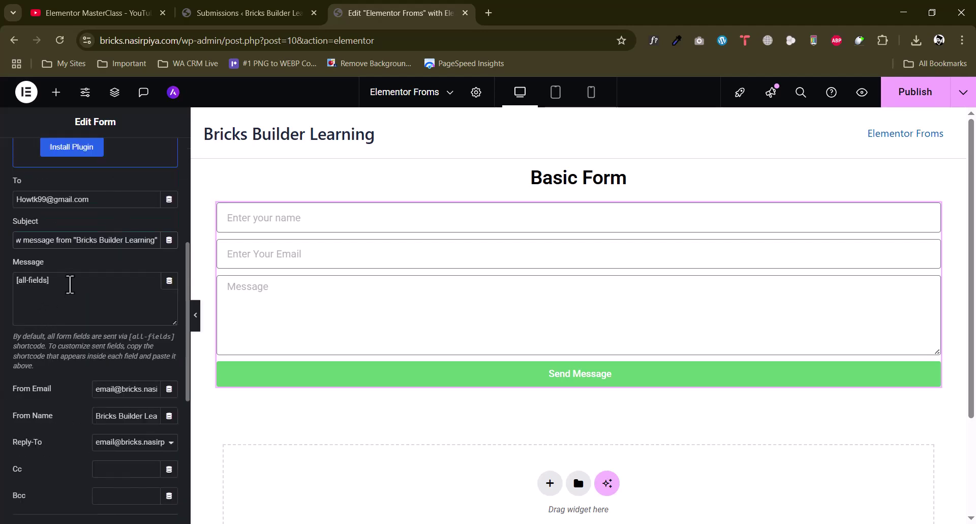
pyautogui.doubleClick(132, 389)
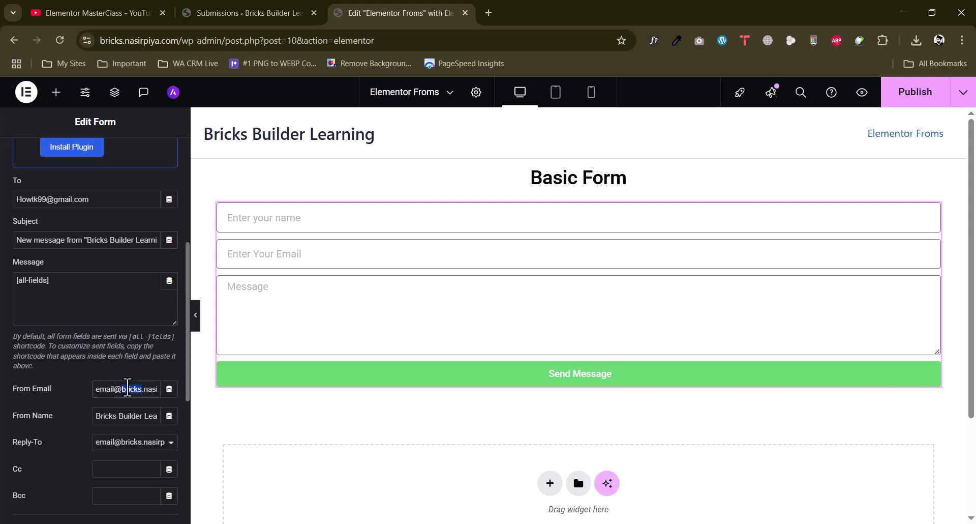
pyautogui.moveTo(94, 202); pyautogui.dragTo(1, 205)
pyautogui.hotkey('ctrl', 'c')
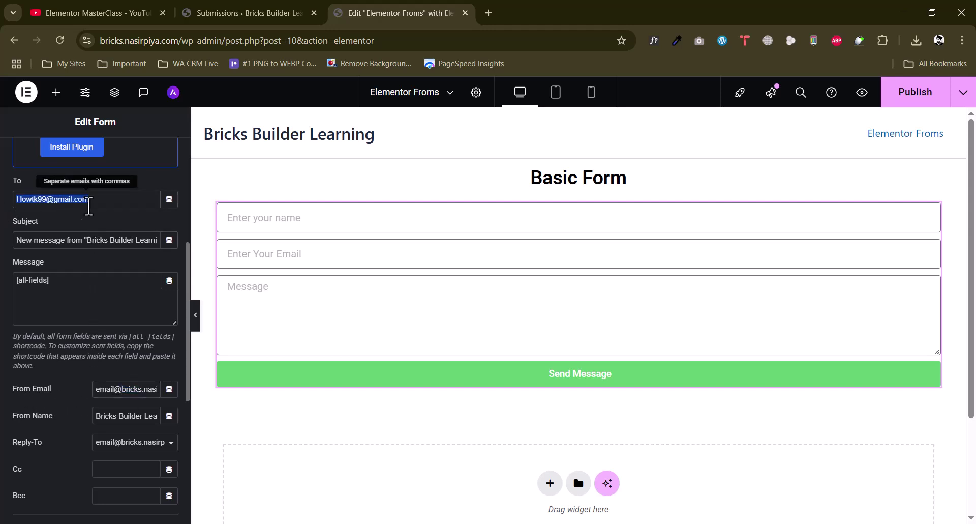
pyautogui.click(122, 391)
pyautogui.hotkey('ctrl', 'a')
pyautogui.hotkey('ctrl', 'v')
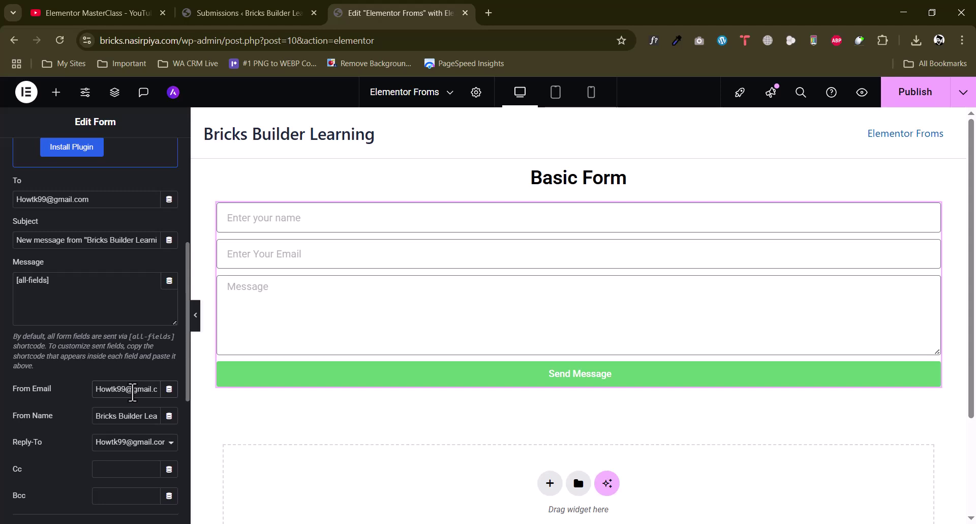
# Change the From Email to 'email@' followed by the site's copied domain
pyautogui.tripleClick(128, 389)
pyautogui.write('email@')
pyautogui.click(194, 41)
pyautogui.doubleClick(194, 40)
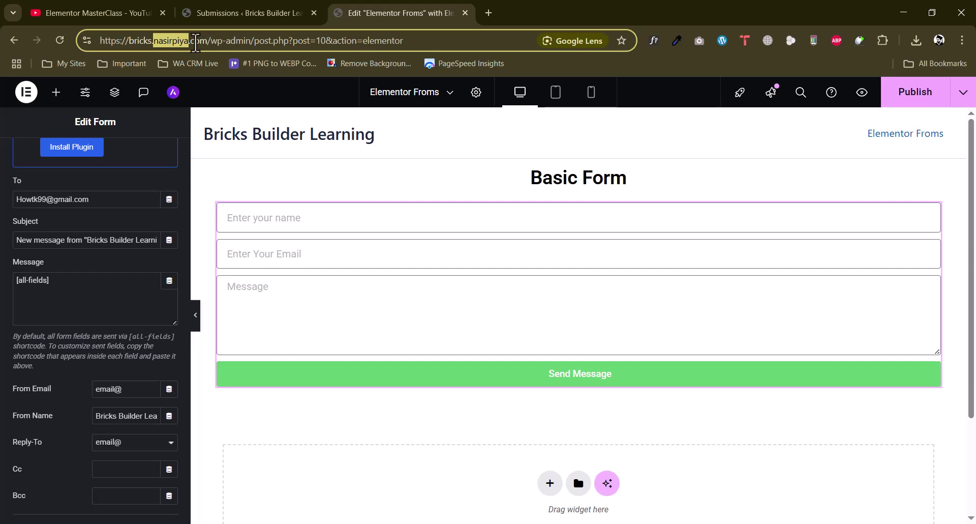
pyautogui.moveTo(207, 43); pyautogui.dragTo(152, 48)
pyautogui.hotkey('ctrl', 'c')
pyautogui.click(152, 389)
pyautogui.hotkey('ctrl', 'v')
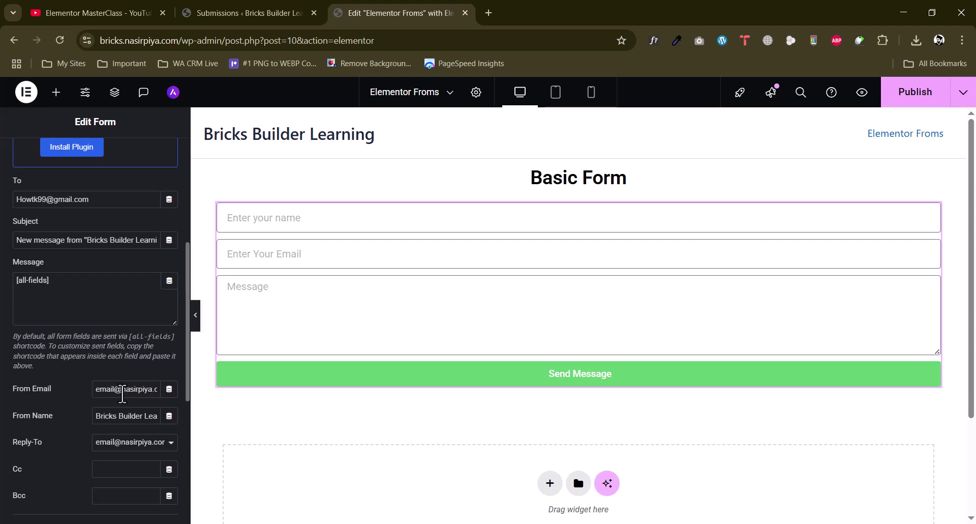
# Set the email's Send As format to Plain text
pyautogui.scroll(-1, 117, 397)
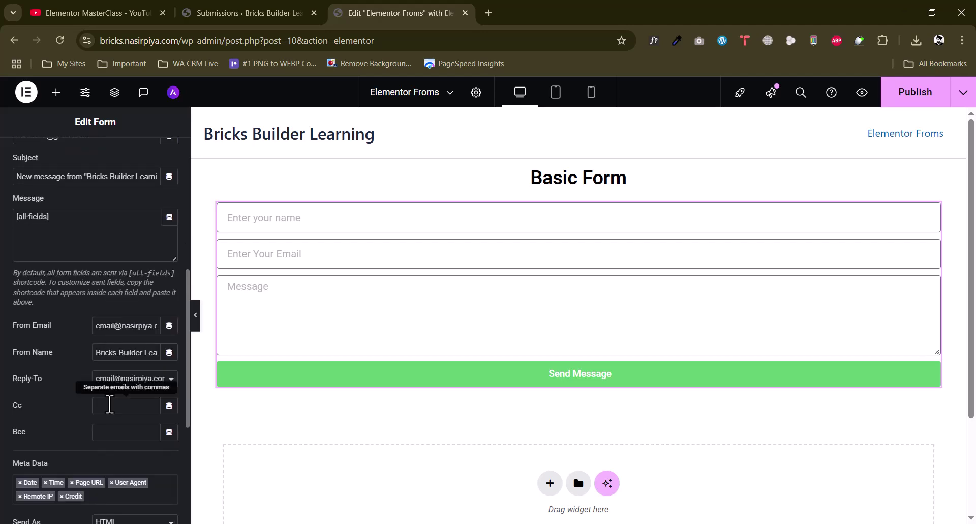
pyautogui.click(117, 408)
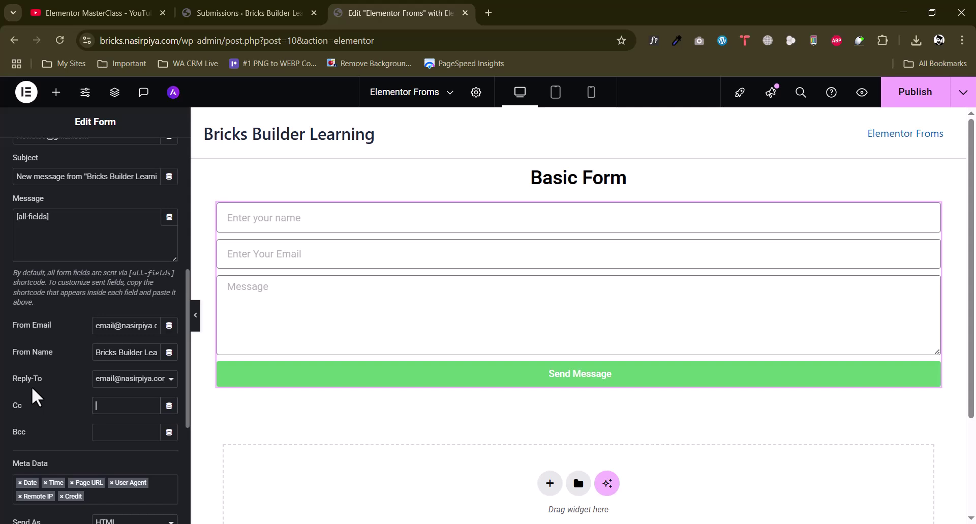
pyautogui.scroll(-3, 109, 410)
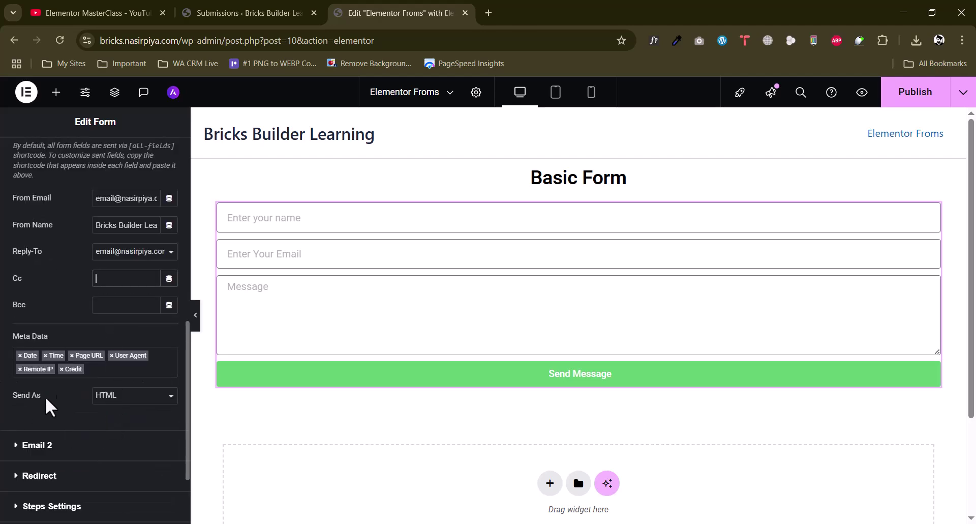
pyautogui.click(107, 400)
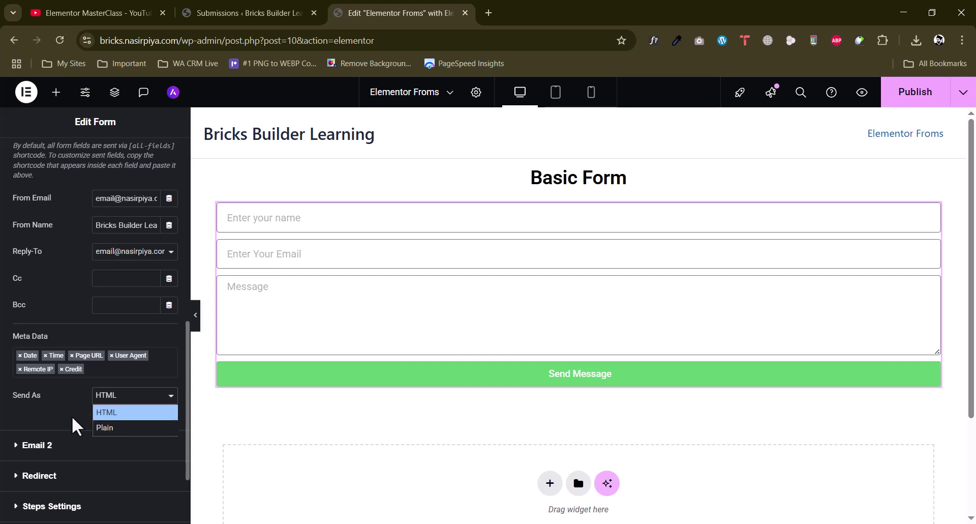
pyautogui.click(109, 426)
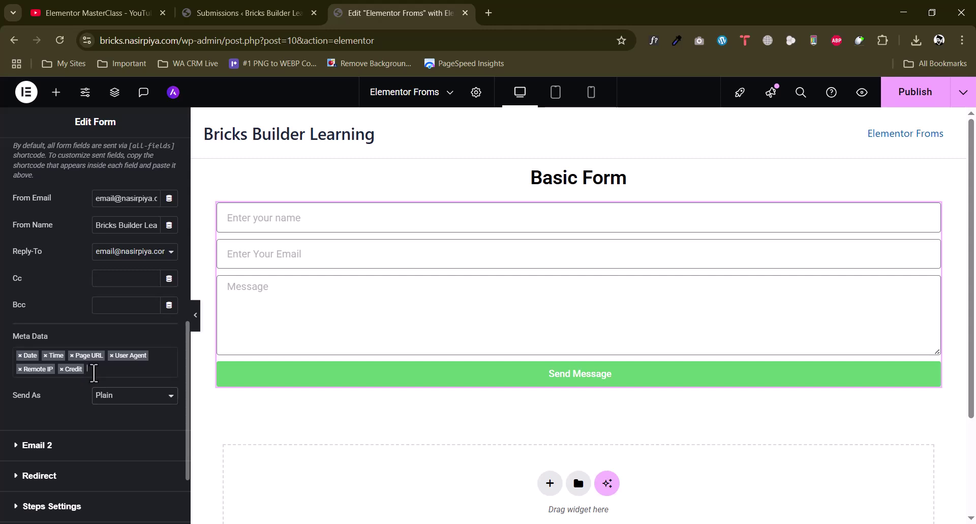
# Remove Credit from the email meta data, keeping the remaining tags
pyautogui.click(92, 370)
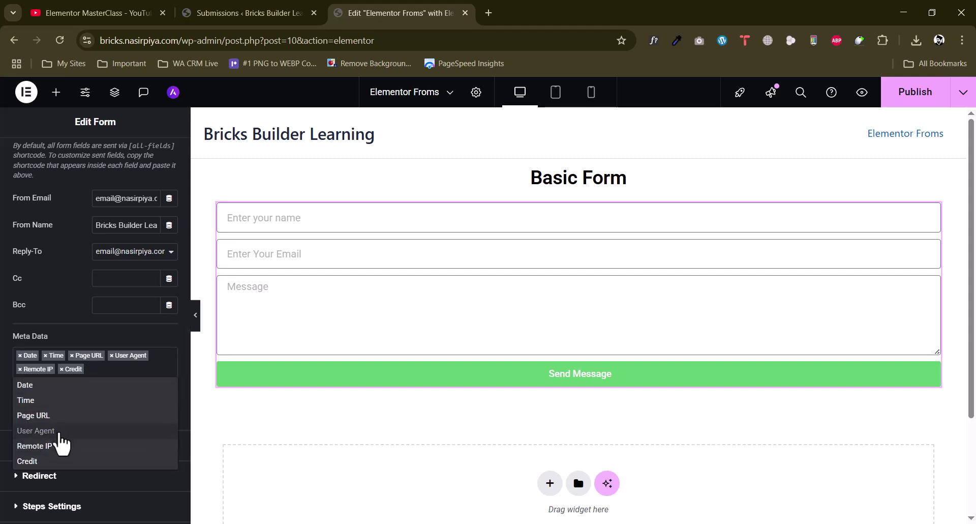
pyautogui.click(23, 323)
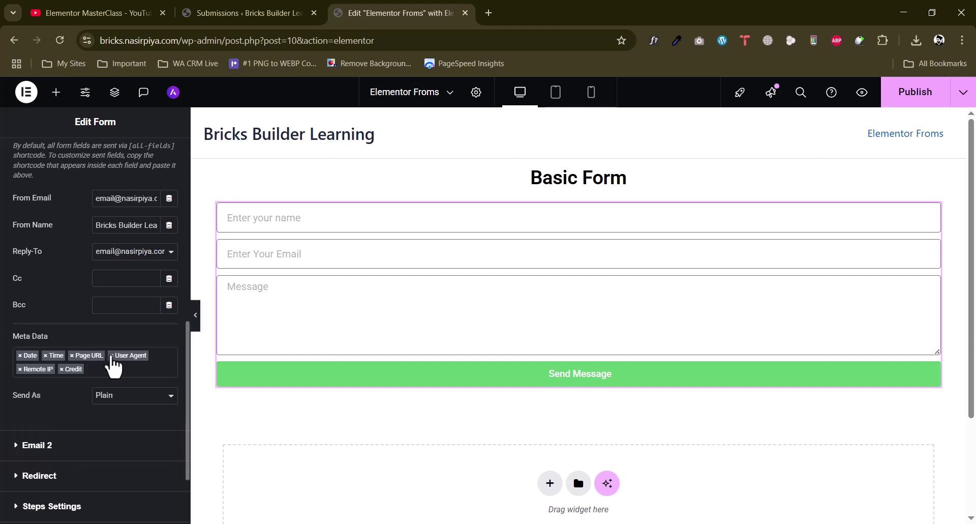
pyautogui.click(61, 369)
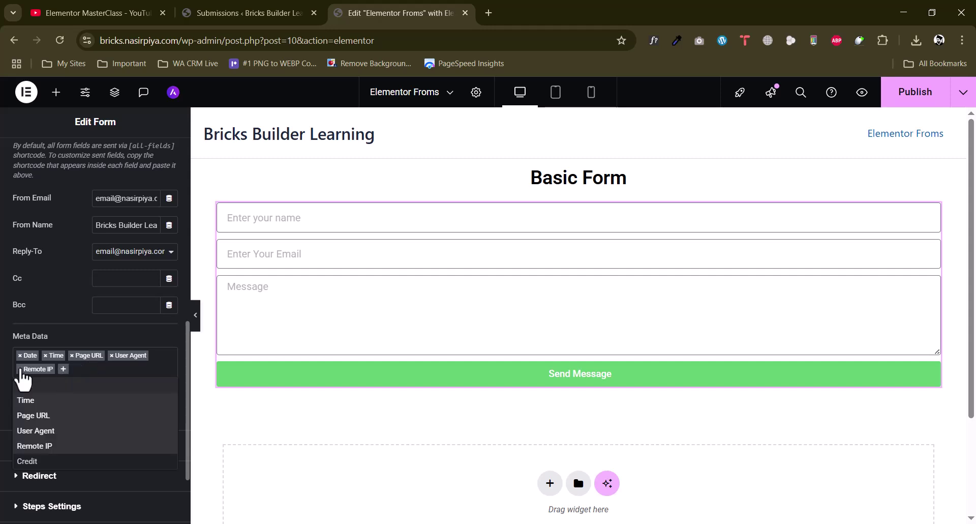
pyautogui.click(1, 362)
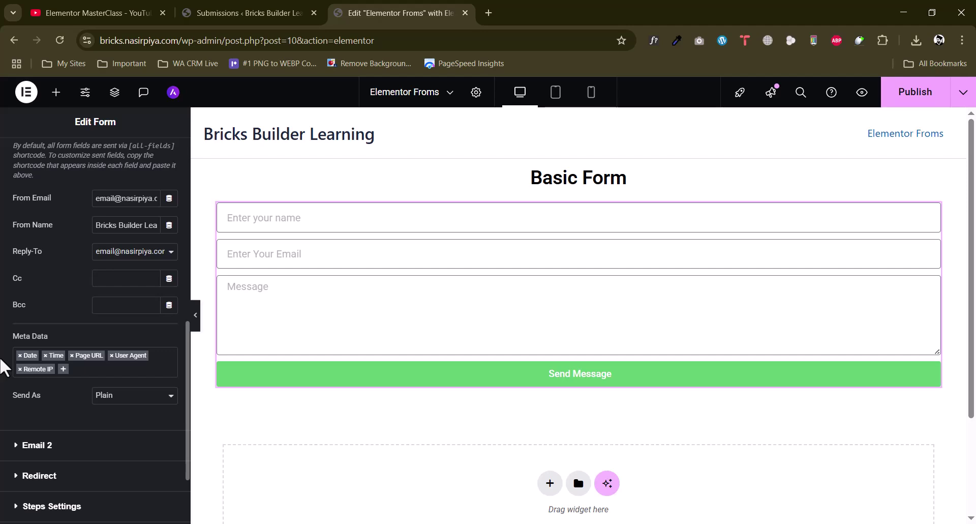
pyautogui.scroll(-2, 20, 363)
# Expand Email 2, dismiss the Site Mailer notice, and set Send As to Plain
pyautogui.click(67, 343)
pyautogui.scroll(-1, 96, 376)
pyautogui.scroll(-1, 106, 386)
pyautogui.tripleClick(120, 357)
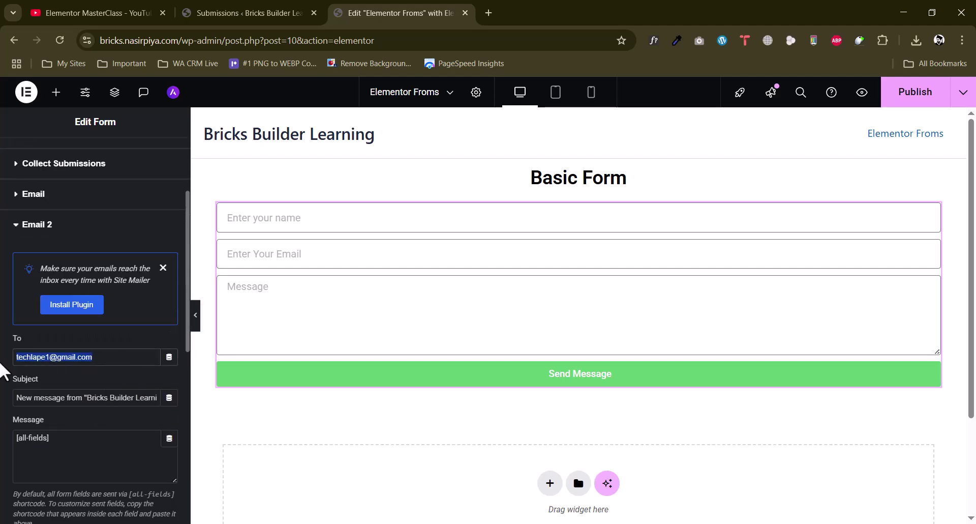
pyautogui.click(163, 268)
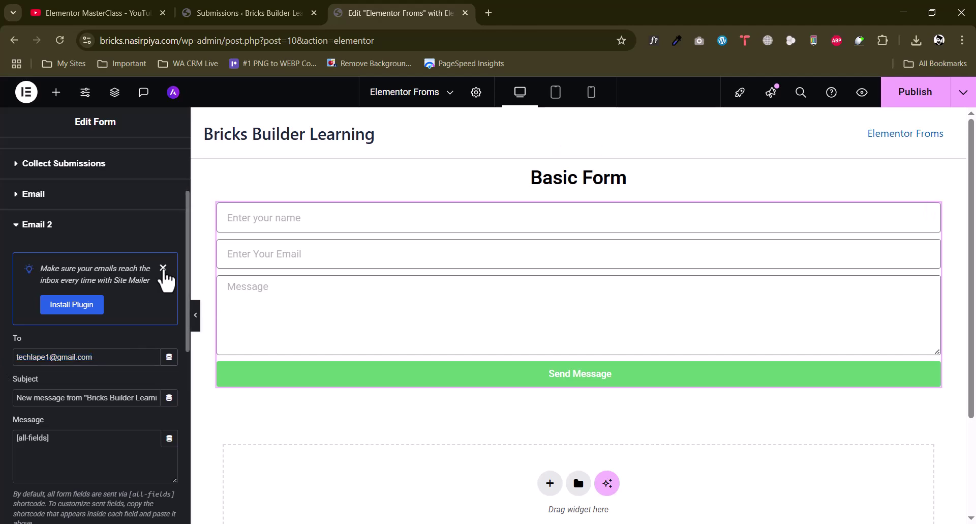
pyautogui.scroll(-3, 3, 331)
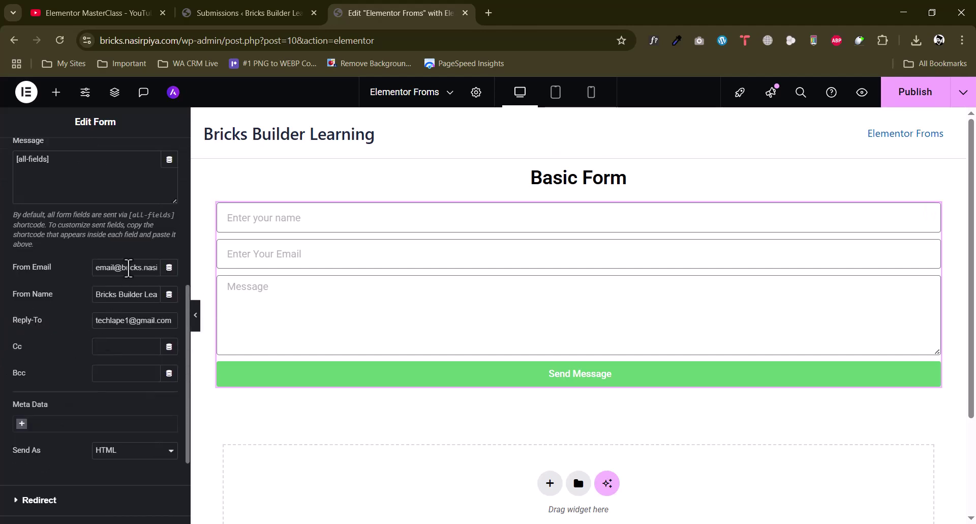
pyautogui.click(124, 463)
pyautogui.click(115, 482)
# Add Date, Time and Page URL to Email 2's meta data
pyautogui.click(51, 426)
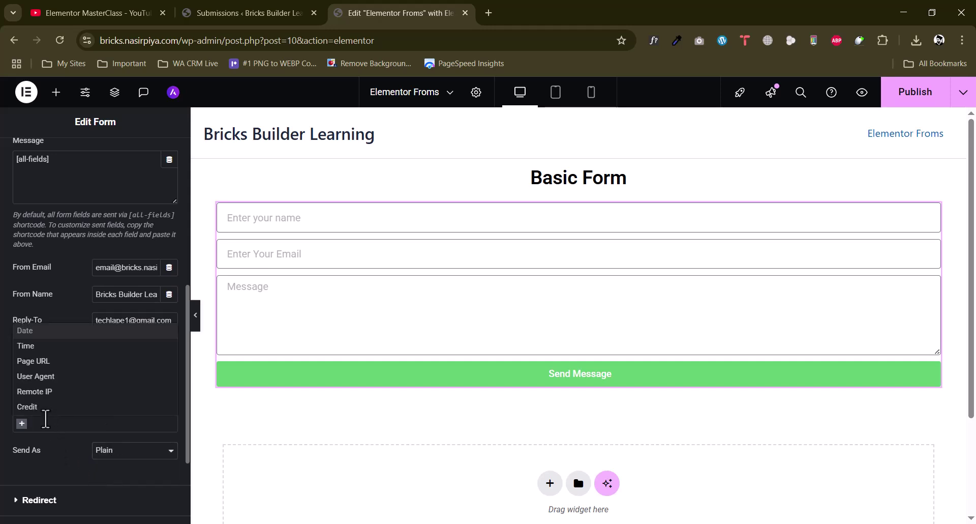
pyautogui.click(37, 331)
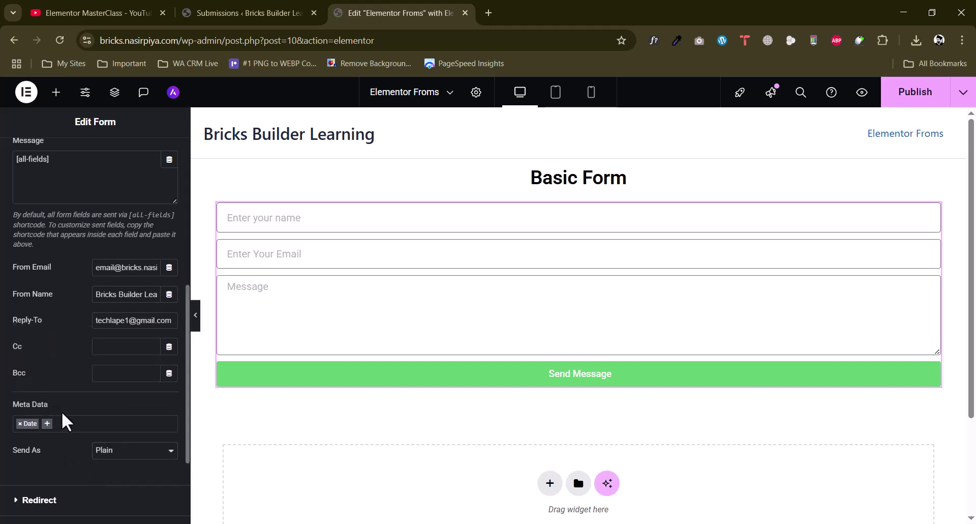
pyautogui.click(62, 423)
pyautogui.click(35, 348)
pyautogui.click(87, 422)
pyautogui.click(46, 359)
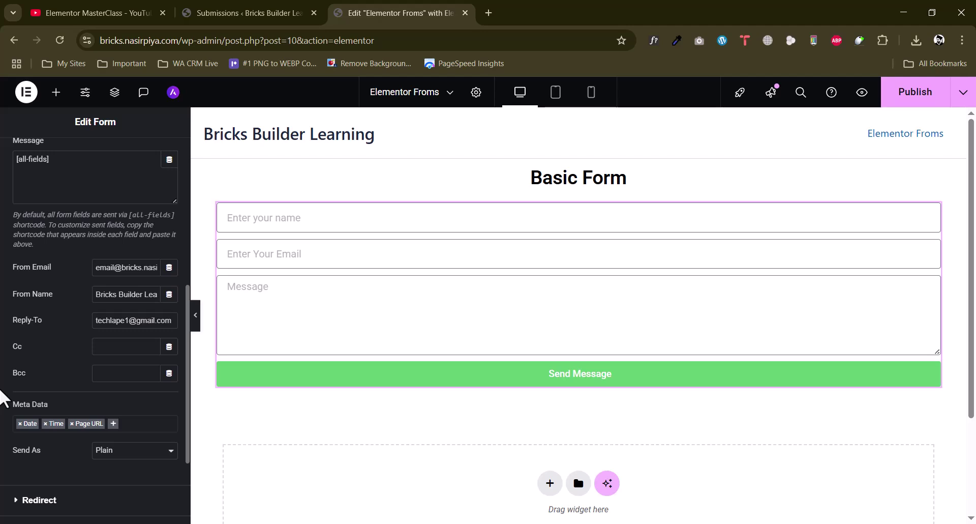
pyautogui.scroll(-3, 130, 333)
pyautogui.click(44, 374)
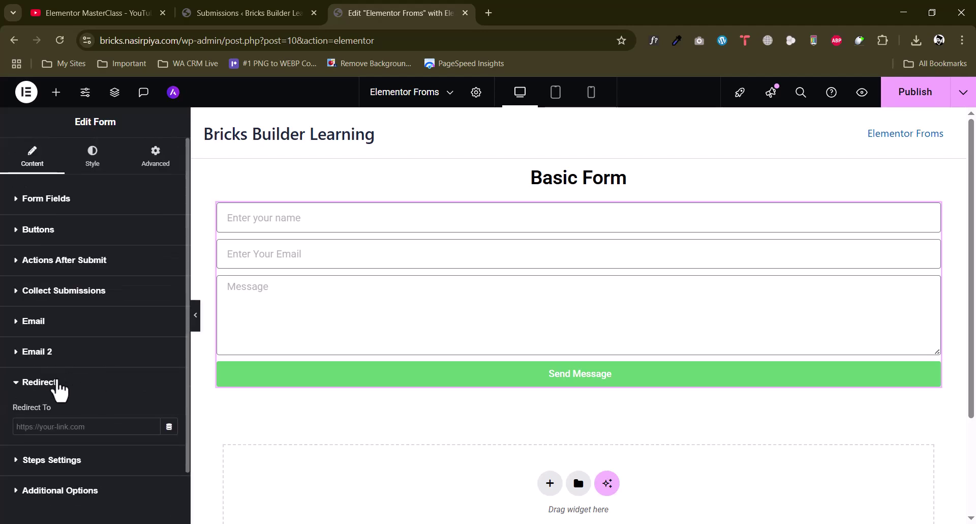
pyautogui.click(274, 12)
pyautogui.moveTo(184, 41); pyautogui.dragTo(97, 40)
pyautogui.click(385, 6)
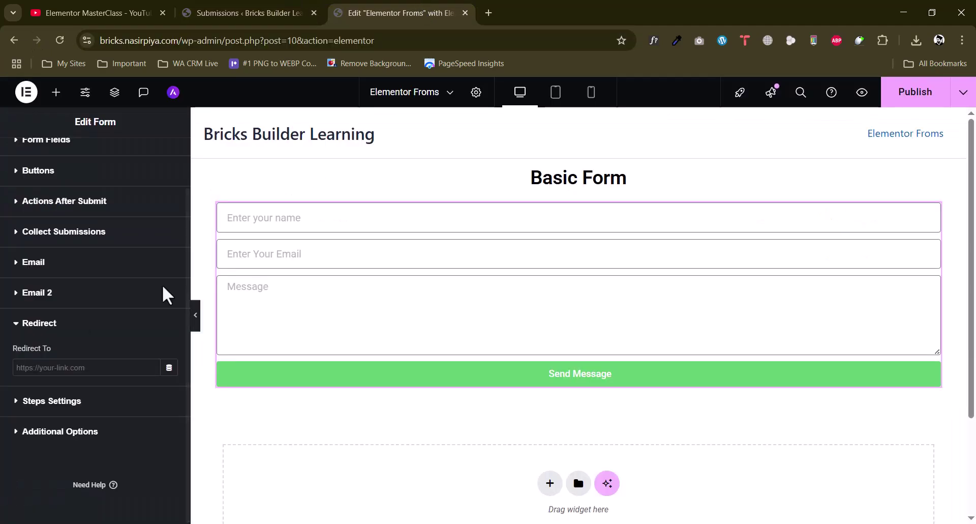
pyautogui.click(72, 364)
pyautogui.hotkey('ctrl', 'v')
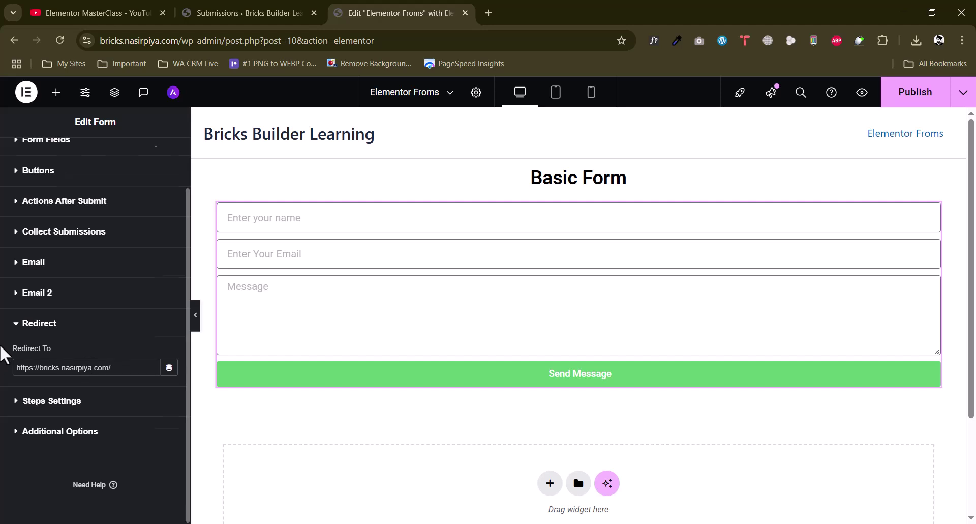
pyautogui.click(64, 387)
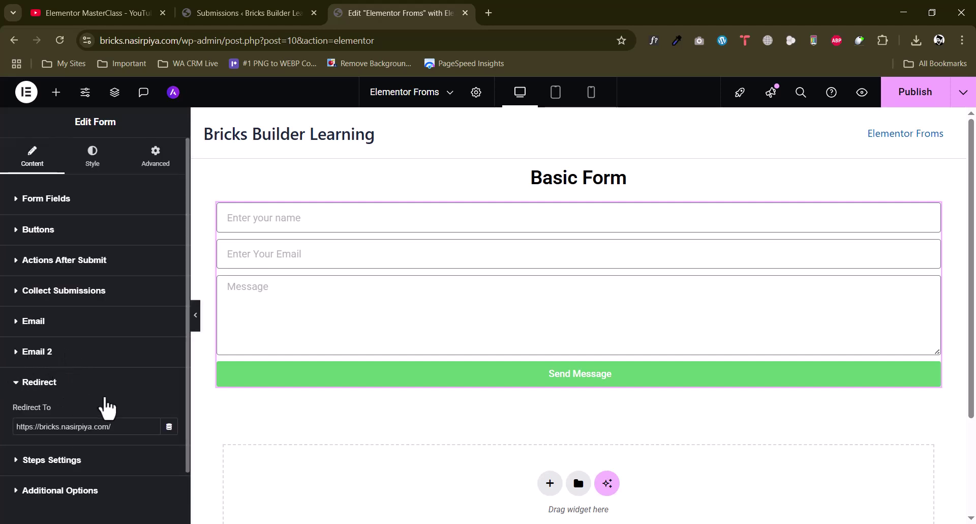
pyautogui.scroll(-2, 124, 401)
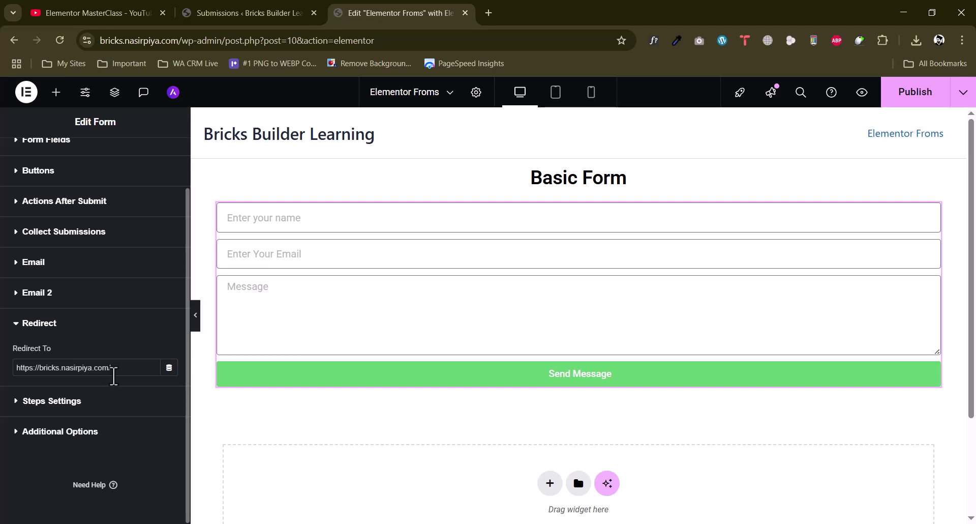
# In Additional Options, keep browser default validation and switch Custom Messages to Yes
pyautogui.click(57, 402)
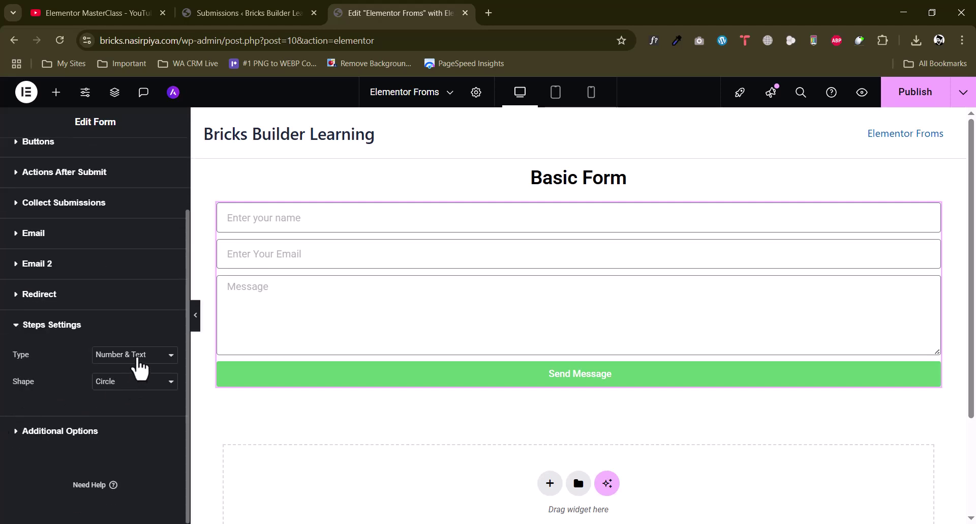
pyautogui.click(58, 431)
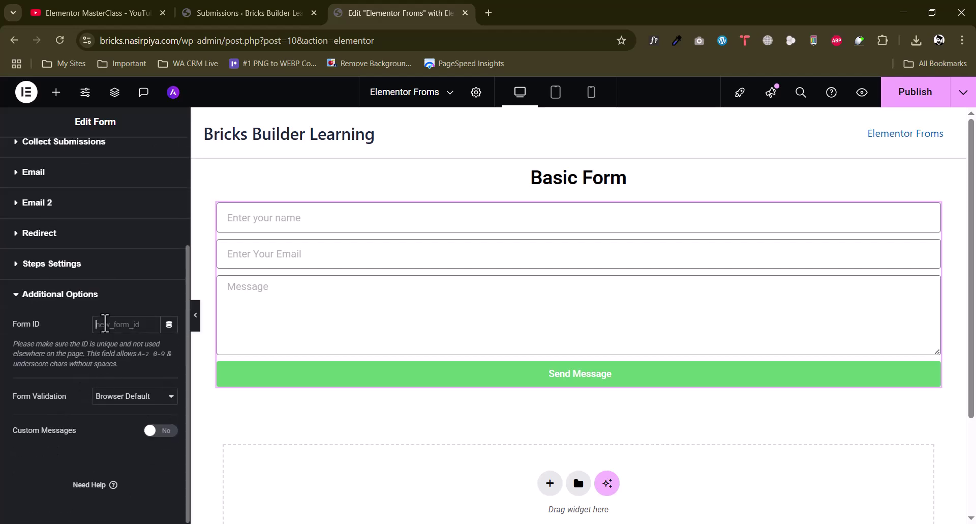
pyautogui.click(144, 398)
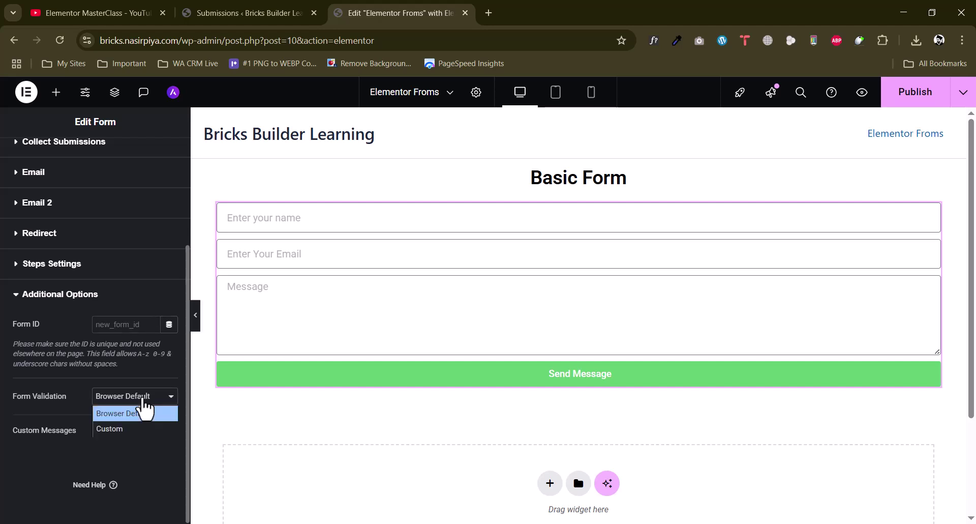
pyautogui.click(80, 402)
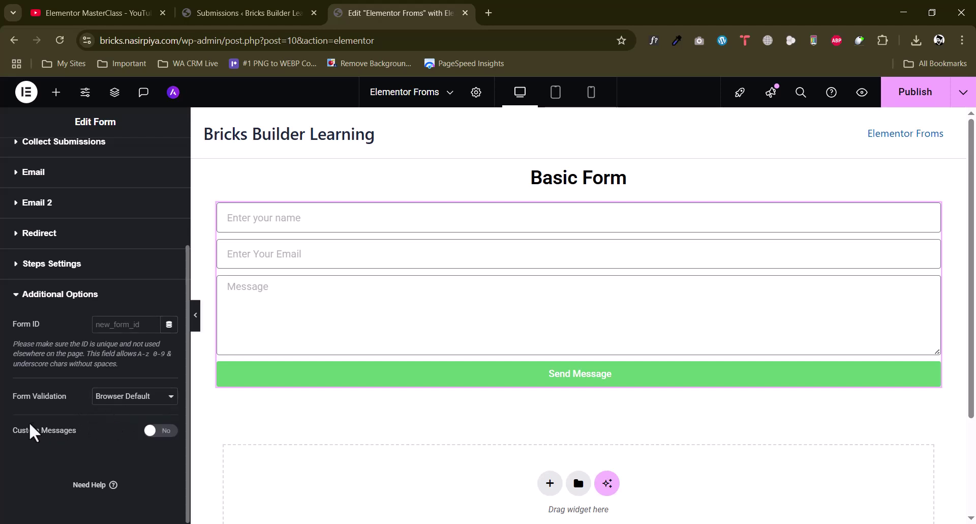
pyautogui.click(152, 431)
pyautogui.scroll(-3, 78, 425)
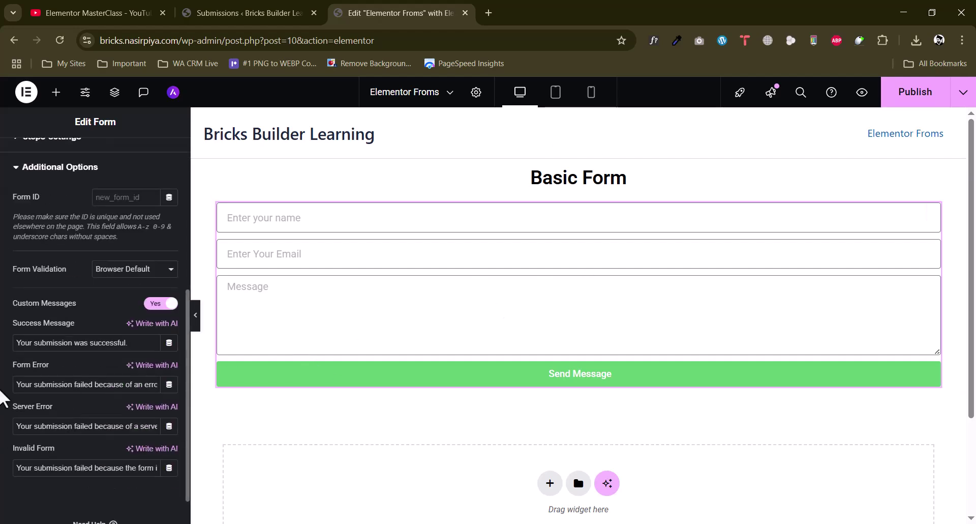
# Prefix the success message with 'Thank you,' and the form error with 'Oh No,'
pyautogui.moveTo(17, 347); pyautogui.dragTo(3, 373)
pyautogui.click(99, 348)
pyautogui.click(50, 346)
pyautogui.click(14, 344)
pyautogui.write('Thank you,')
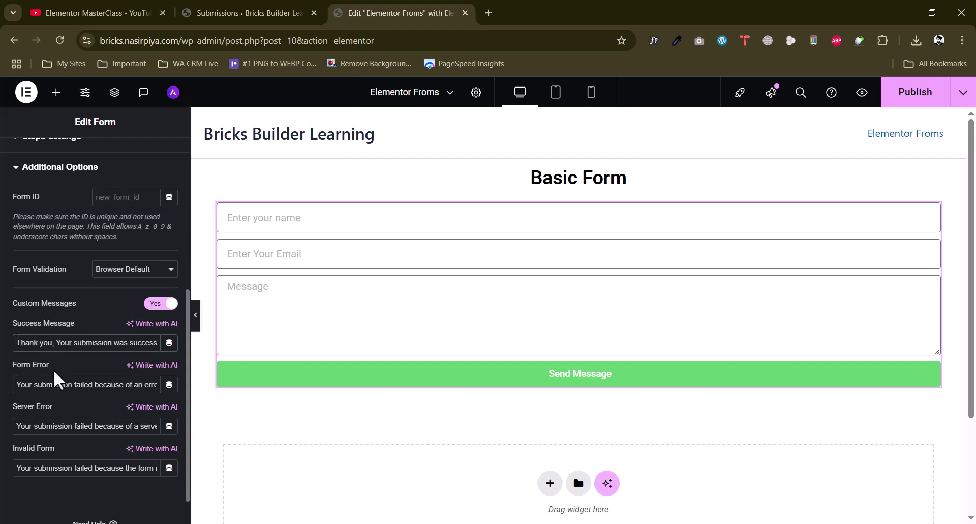
pyautogui.click(15, 384)
pyautogui.write('Oh No')
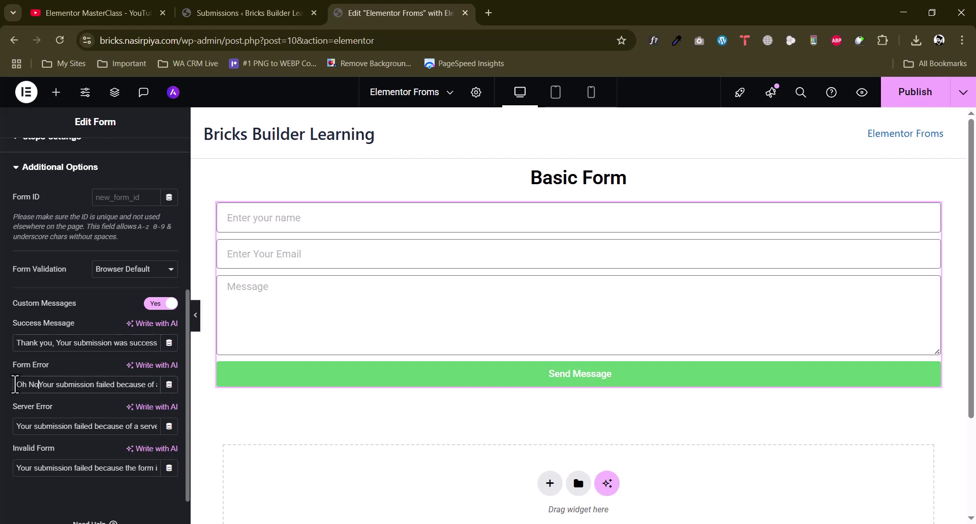
pyautogui.write(',')
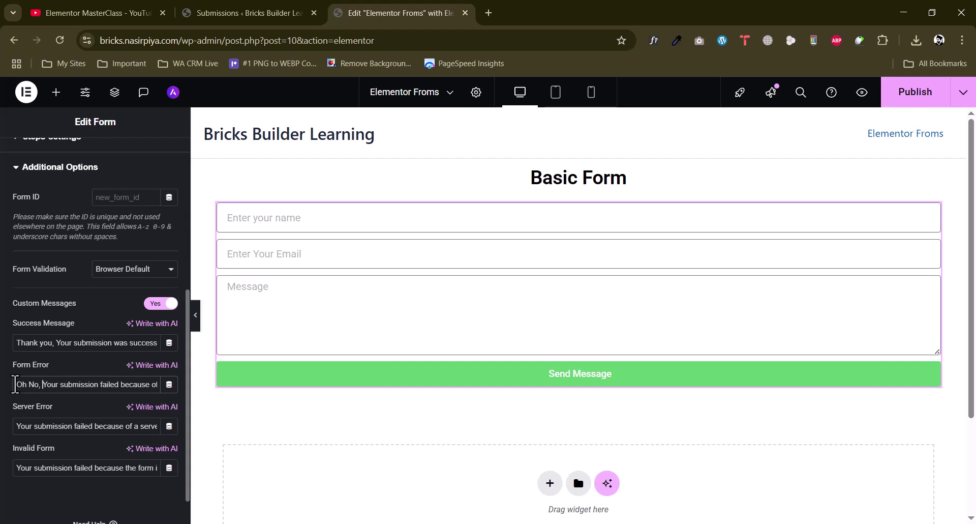
# Prefix the server error with 'Oh No Way!' and invalid form with 'Correct Info Please,'
pyautogui.click(15, 426)
pyautogui.write('Oh No Wya')
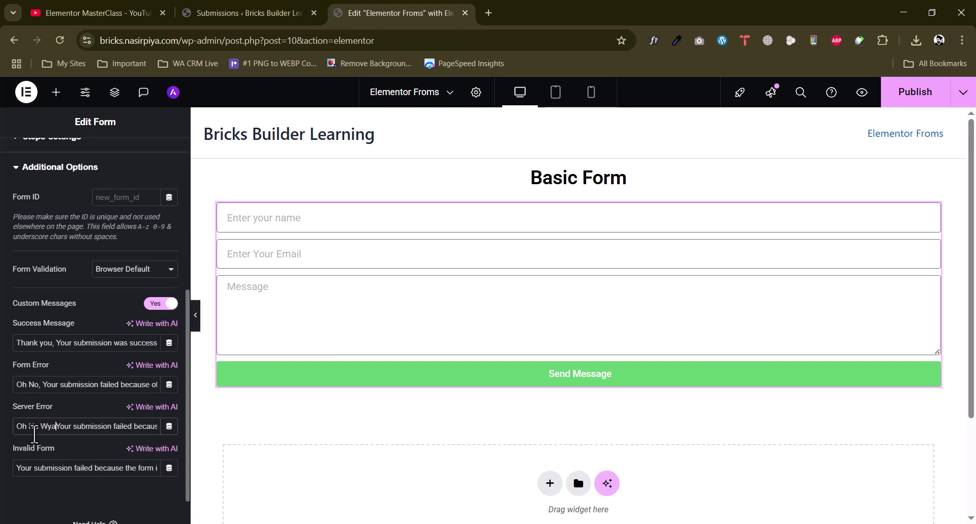
pyautogui.press('BackSpace')
pyautogui.press('BackSpace')
pyautogui.write('ay!')
pyautogui.scroll(-1, 4, 442)
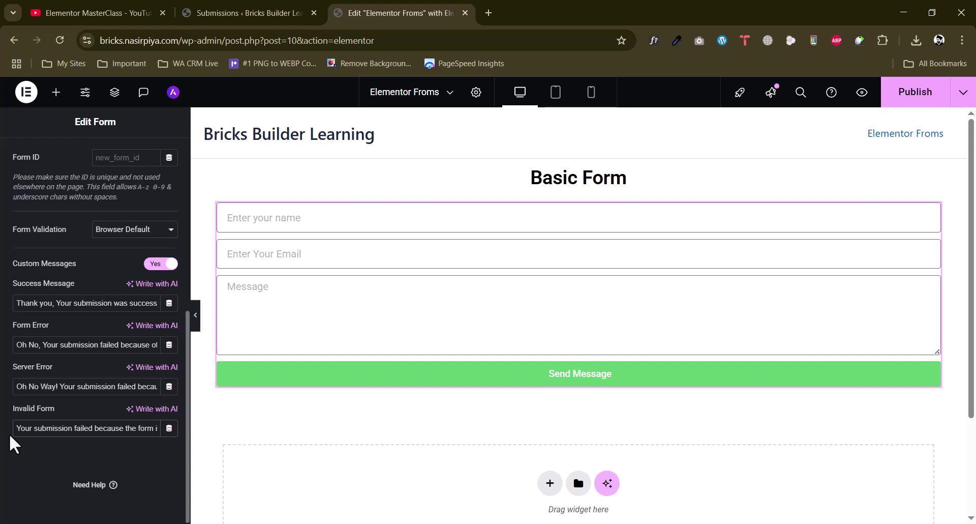
pyautogui.write('Correct')
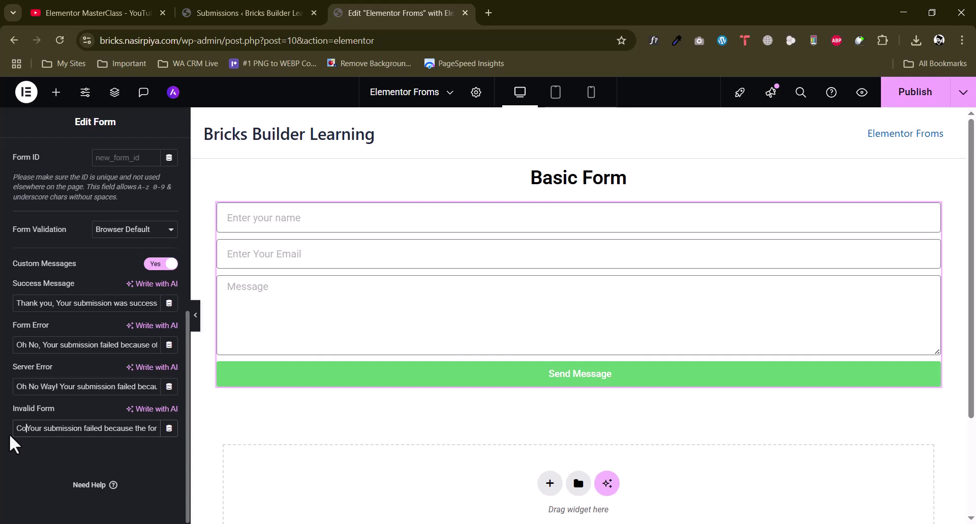
pyautogui.write(' Info Plea')
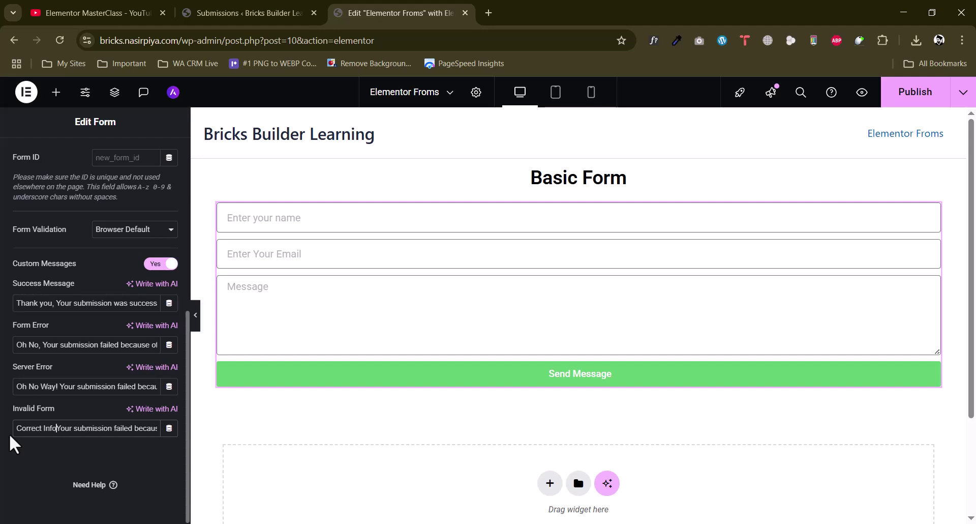
pyautogui.write('se!')
pyautogui.press('BackSpace')
pyautogui.press('BackSpace')
pyautogui.press('BackSpace')
pyautogui.write(',')
pyautogui.moveTo(54, 304); pyautogui.dragTo(164, 310)
pyautogui.click(53, 305)
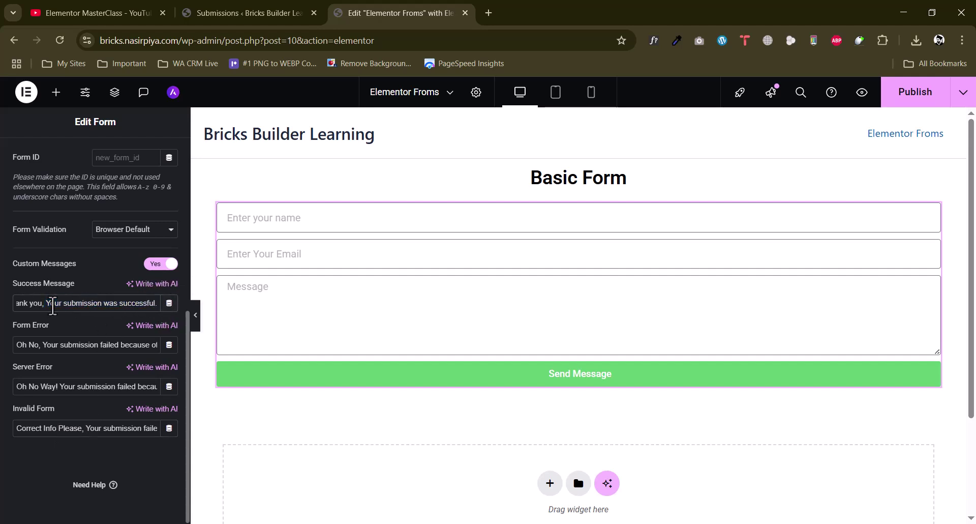
pyautogui.scroll(6, 31, 313)
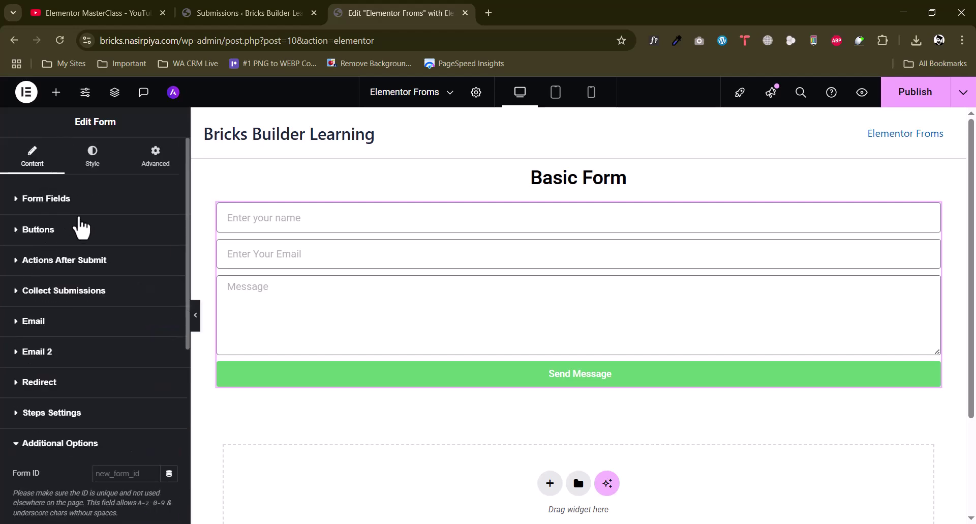
# Publish and preview the page, then submit a test message with a name through the Basic Form
pyautogui.click(933, 96)
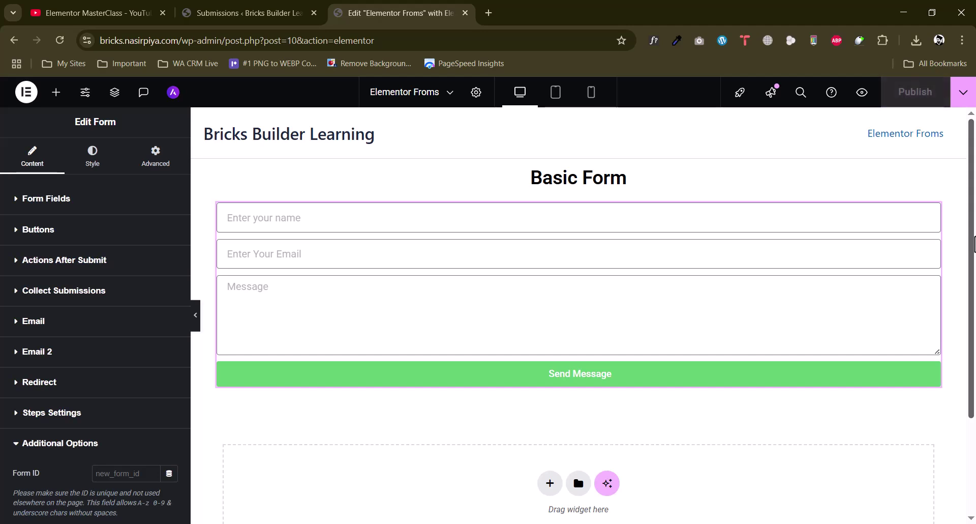
pyautogui.click(862, 94)
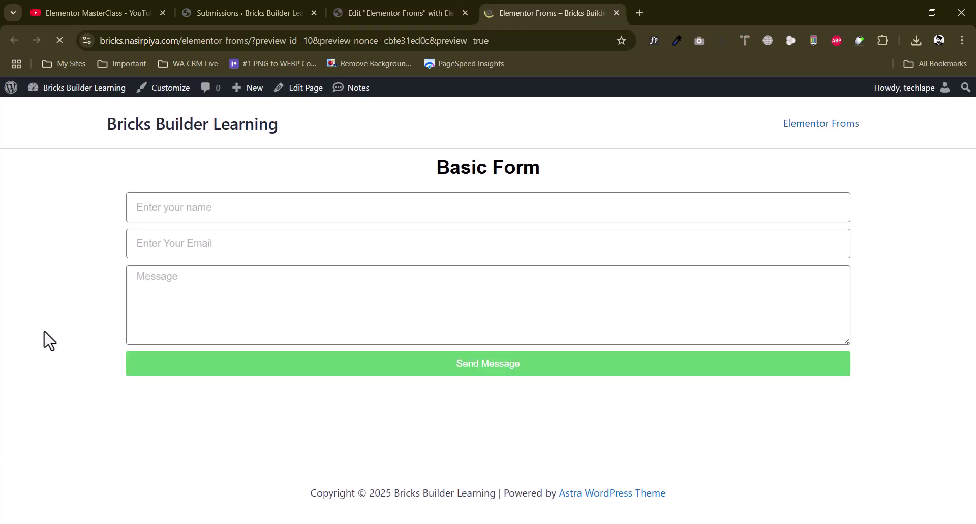
pyautogui.click(340, 217)
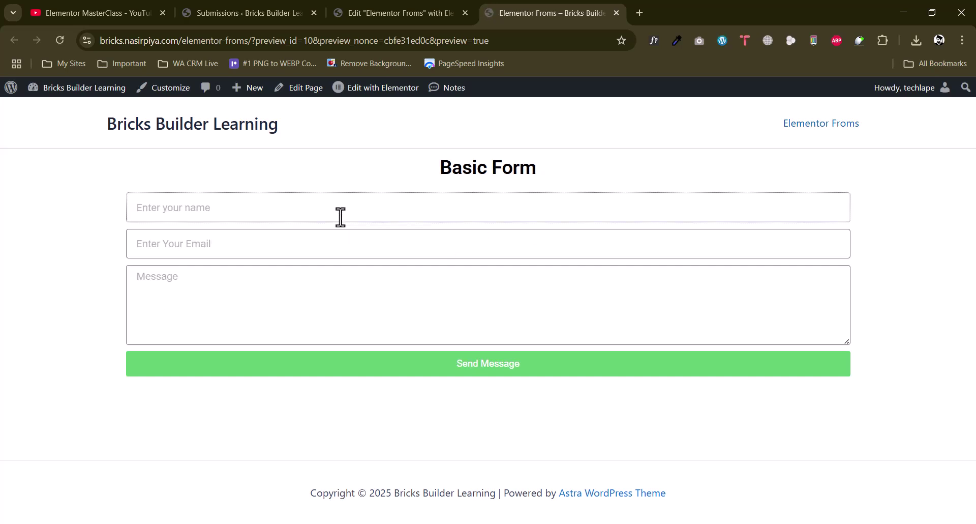
pyautogui.write('Nasir')
pyautogui.press('Tab')
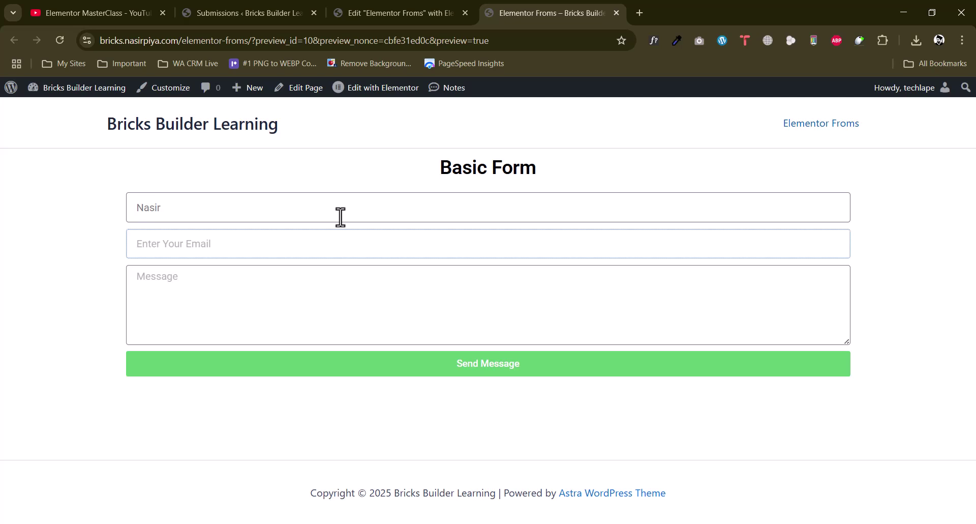
pyautogui.write('cn')
pyautogui.click(348, 276)
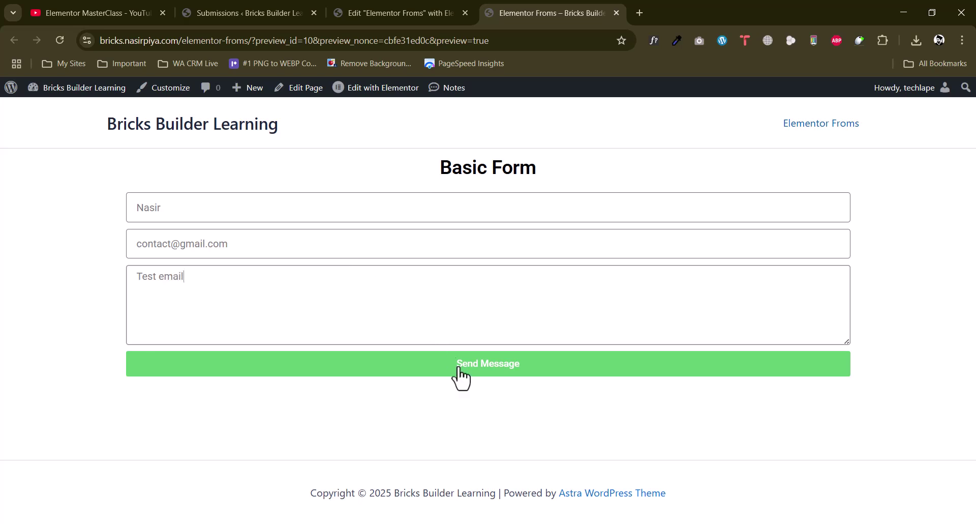
pyautogui.click(473, 363)
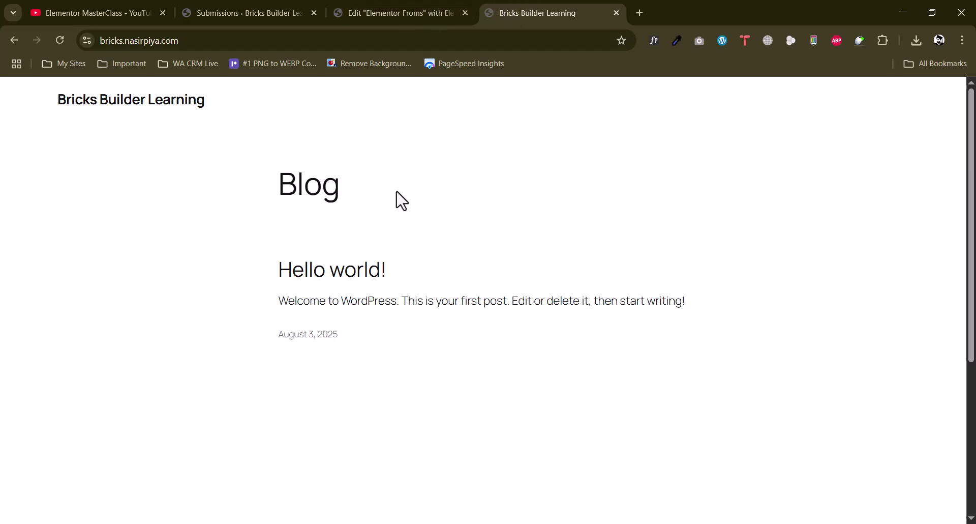
# Open Gmail in a new tab and open the 'New message from Bricks Builder Learning' email
pyautogui.click(640, 12)
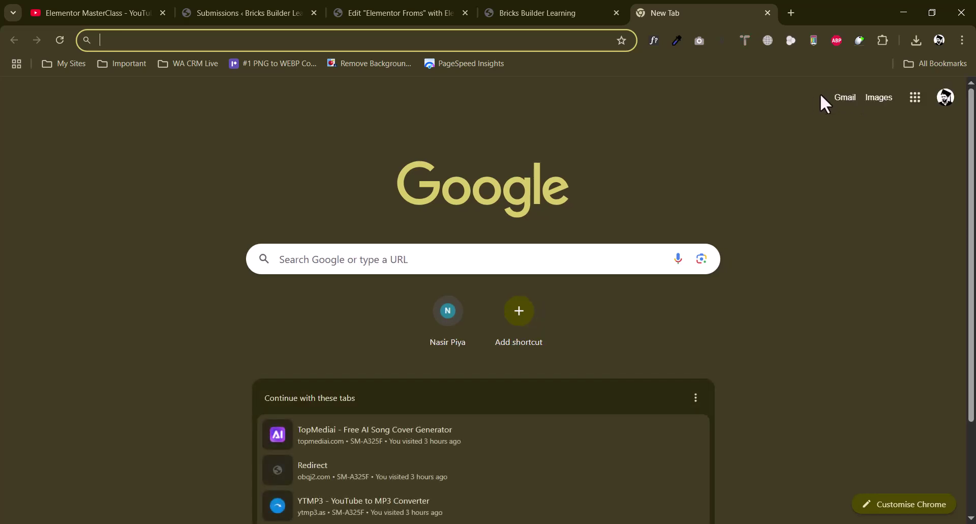
pyautogui.click(842, 99)
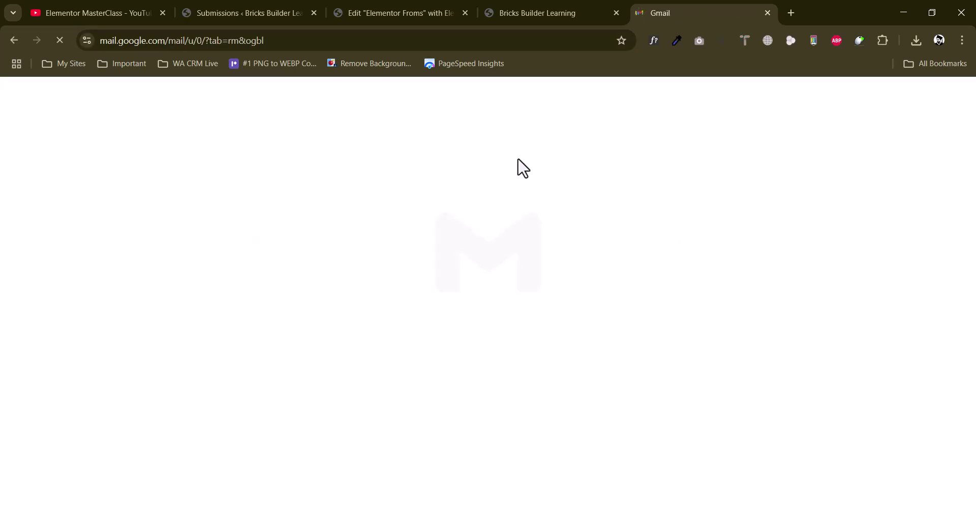
pyautogui.click(339, 11)
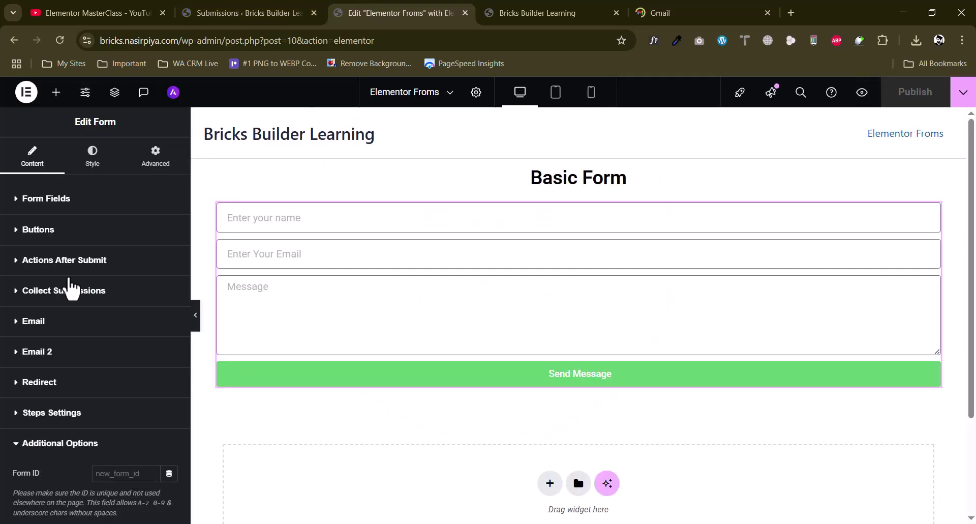
pyautogui.click(668, 10)
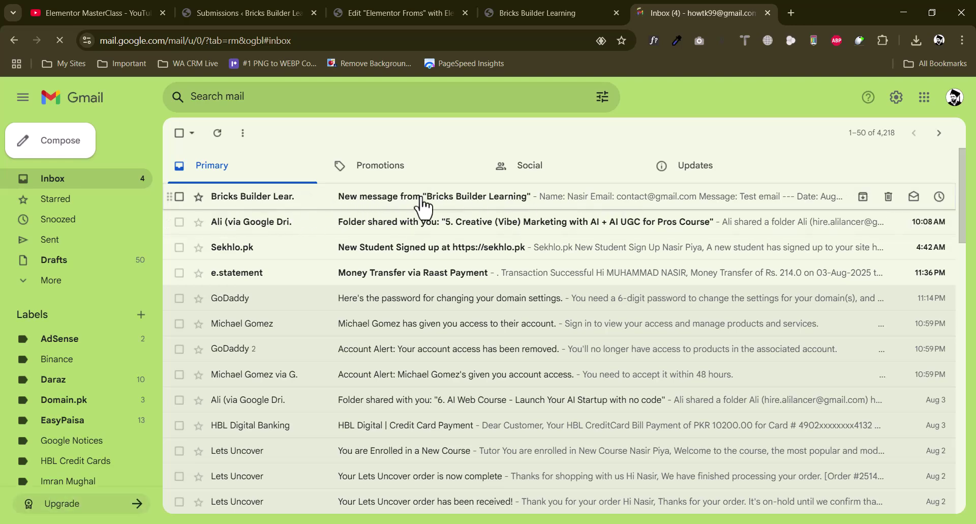
pyautogui.click(421, 199)
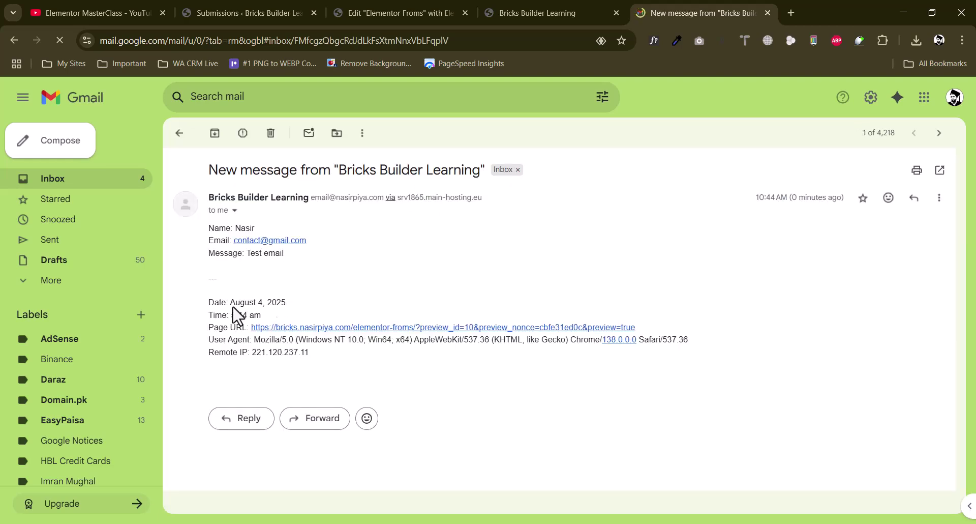
# Review the submitted Test message, user agent and remote IP details in the email
pyautogui.moveTo(295, 340); pyautogui.dragTo(422, 343)
pyautogui.click(432, 343)
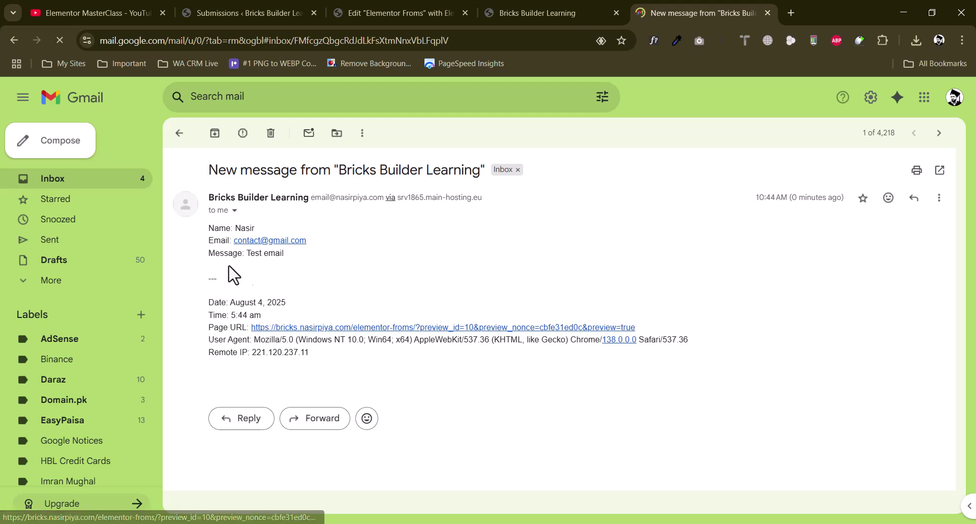
pyautogui.moveTo(248, 254); pyautogui.dragTo(290, 261)
pyautogui.click(277, 255)
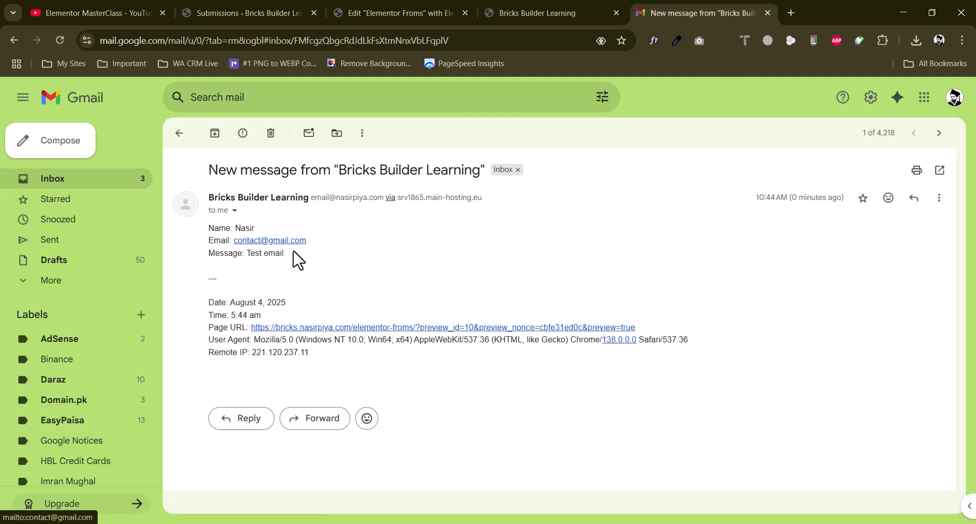
pyautogui.moveTo(309, 343); pyautogui.dragTo(550, 358)
pyautogui.click(554, 366)
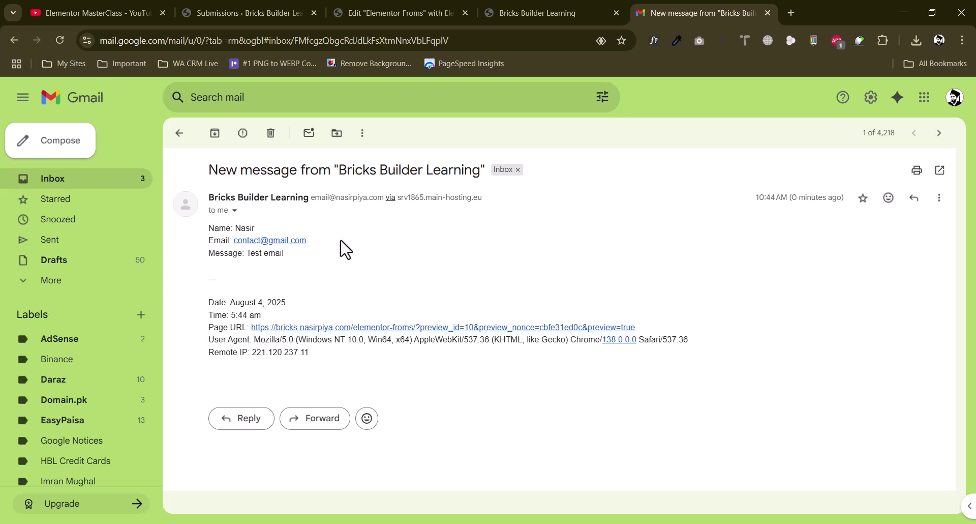
pyautogui.click(939, 40)
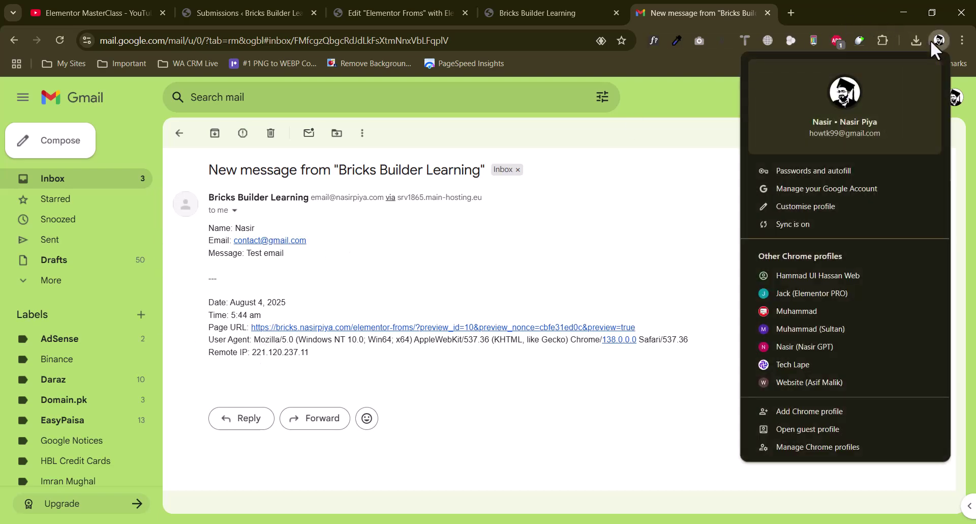
pyautogui.click(804, 362)
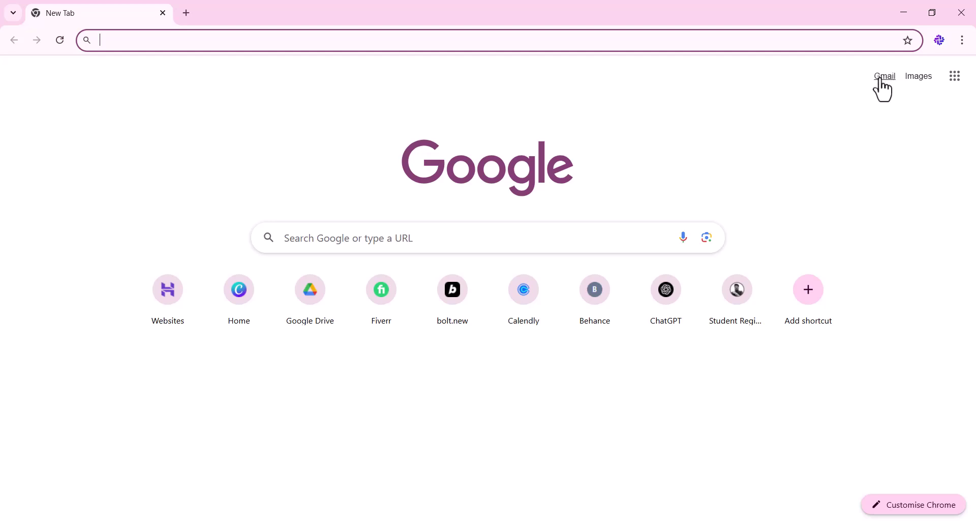
pyautogui.click(884, 77)
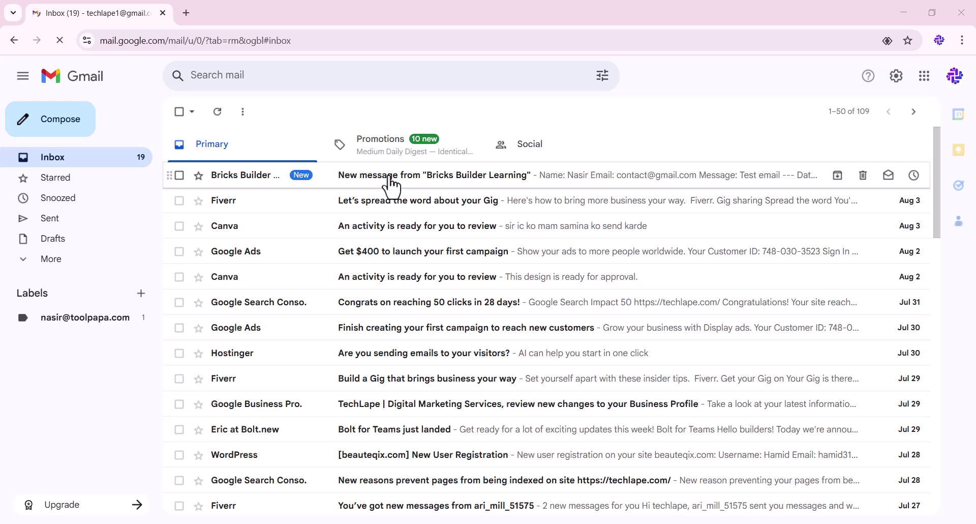
pyautogui.click(346, 184)
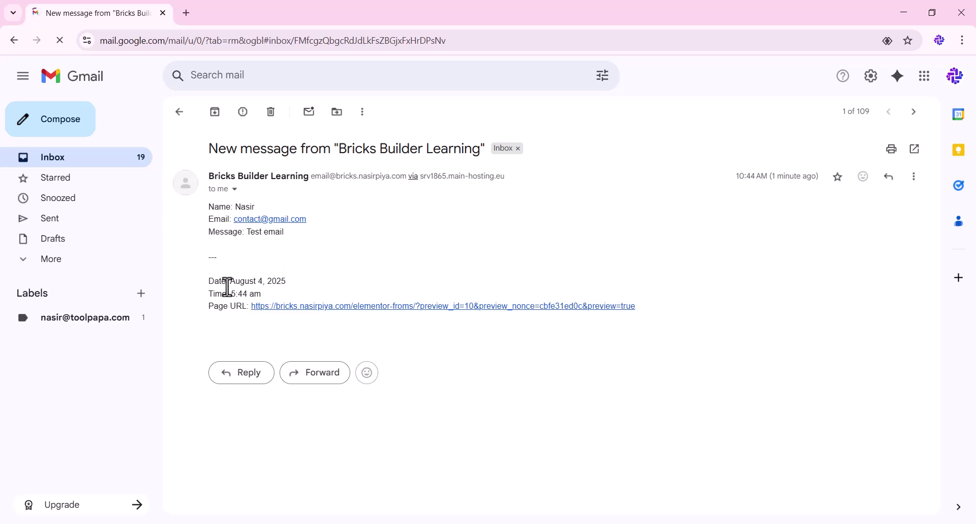
pyautogui.moveTo(246, 282); pyautogui.dragTo(228, 310)
pyautogui.click(227, 293)
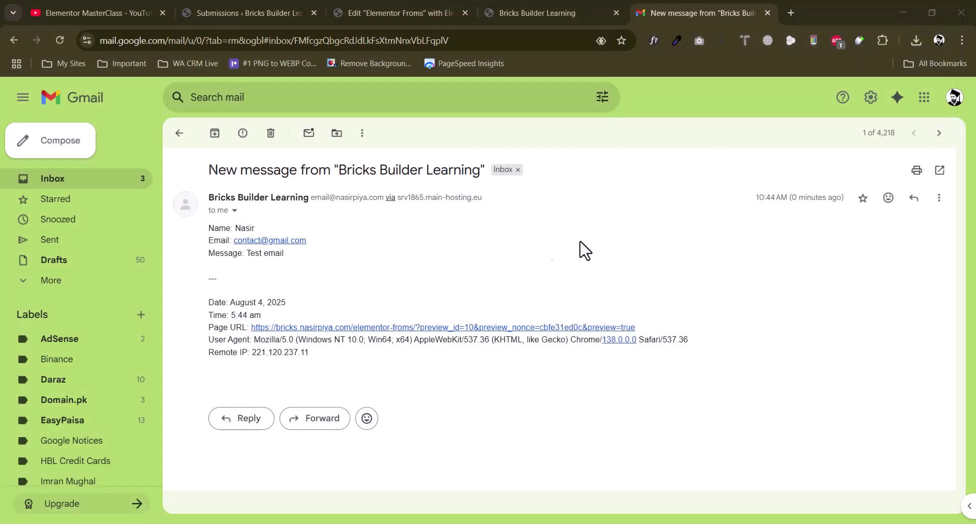
# Set the Basic Form's Rows Gap to 20 in the Style settings
pyautogui.click(433, 8)
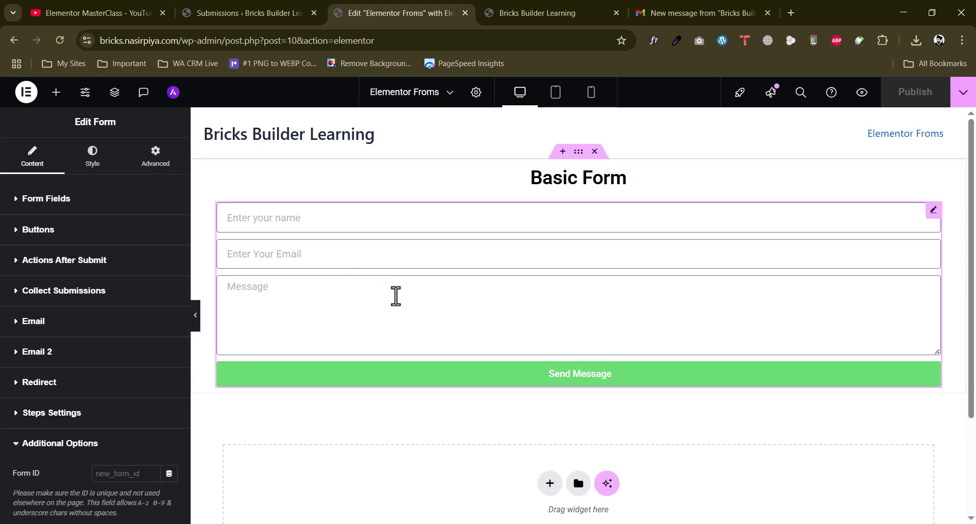
pyautogui.scroll(-3, 394, 297)
pyautogui.scroll(3, 397, 298)
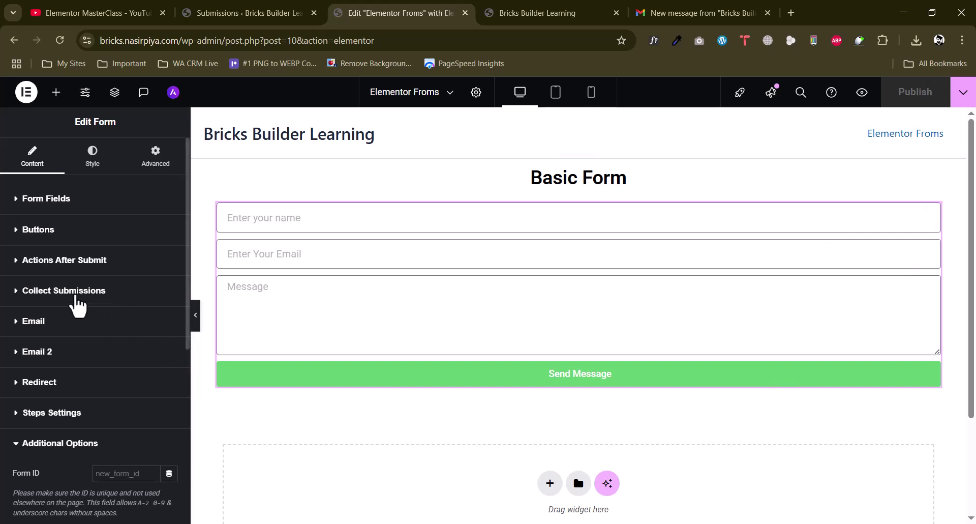
pyautogui.click(93, 156)
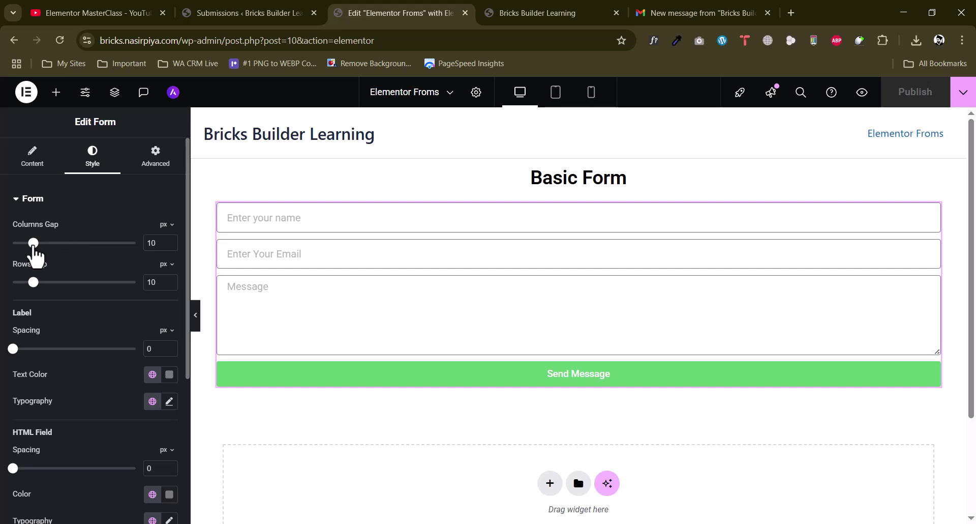
pyautogui.moveTo(34, 282); pyautogui.dragTo(54, 283)
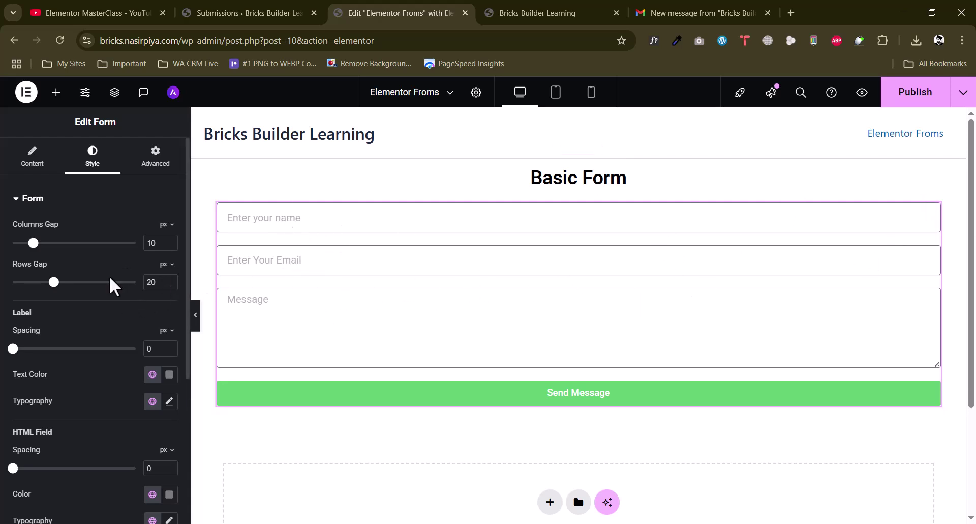
# Adjust the HTML Field colour to a mid grey
pyautogui.scroll(-3, 112, 283)
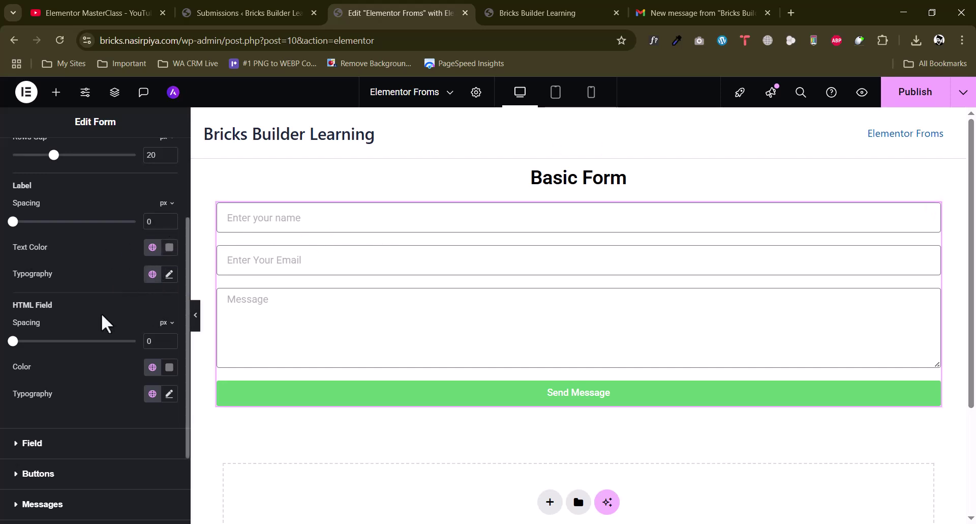
pyautogui.click(169, 367)
pyautogui.moveTo(100, 268)
pyautogui.mouseDown()
pyautogui.moveTo(101, 285)
pyautogui.moveTo(93, 253)
pyautogui.mouseUp()
pyautogui.click(3, 297)
pyautogui.scroll(-2, 40, 402)
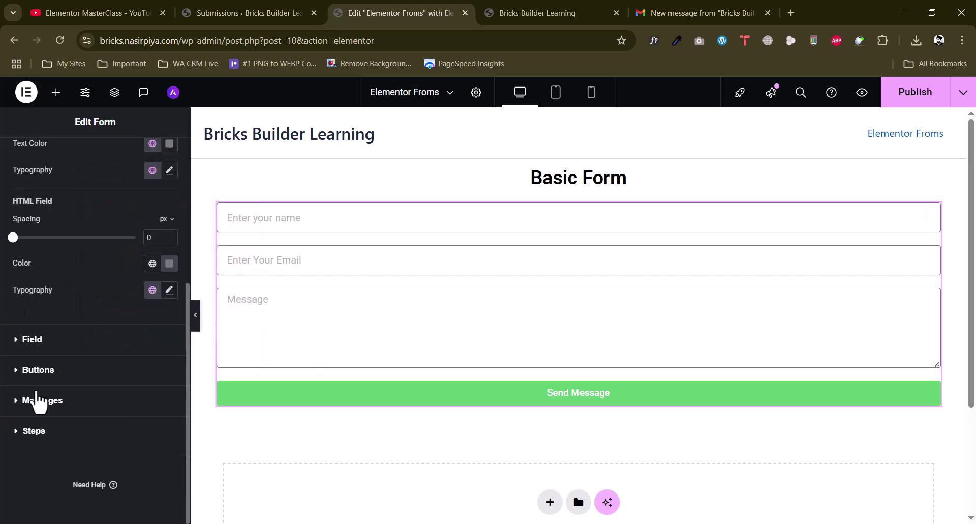
pyautogui.click(40, 342)
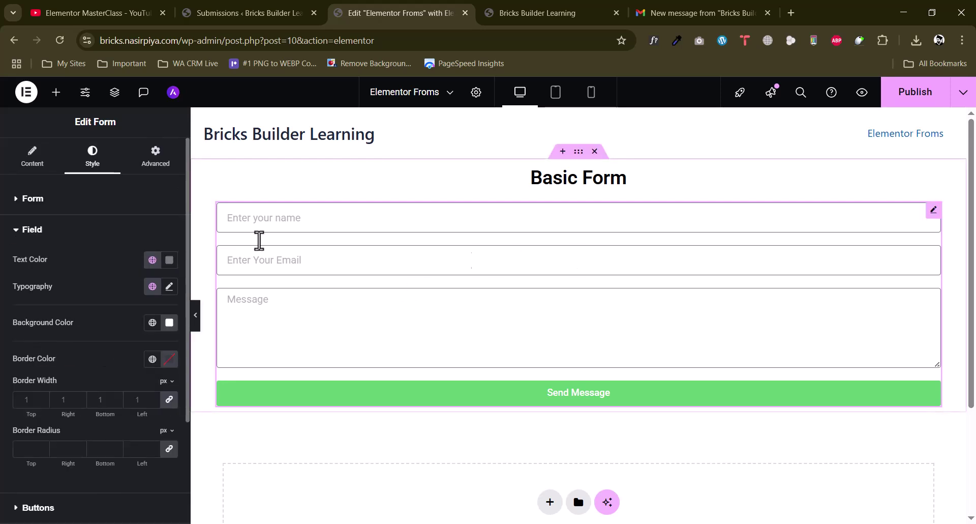
# Set the field Border Radius to 10 and preview the rounded fields with the panel hidden
pyautogui.scroll(-1, 23, 317)
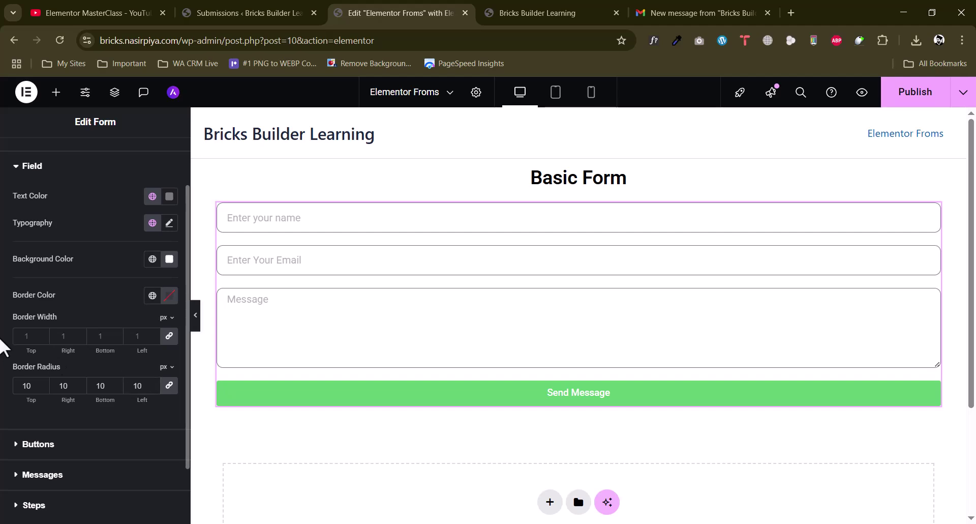
pyautogui.click(195, 318)
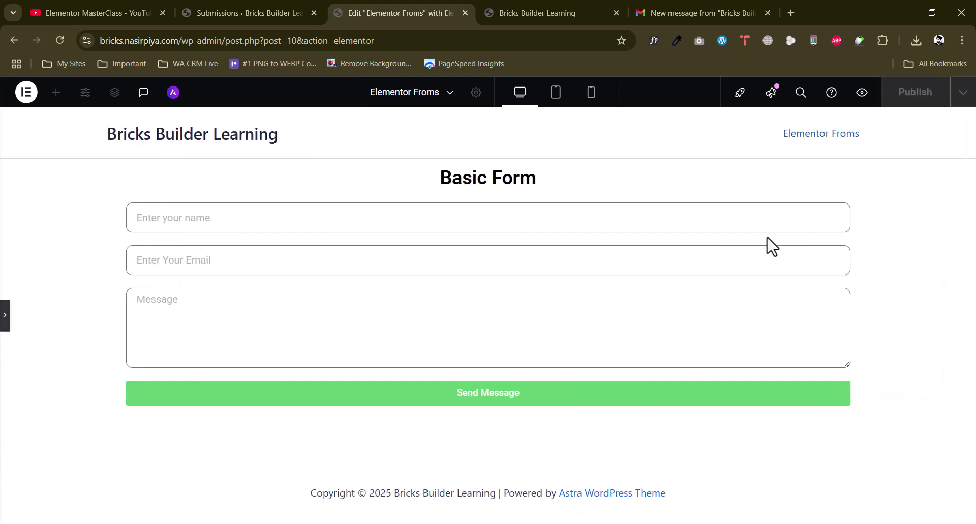
pyautogui.click(4, 320)
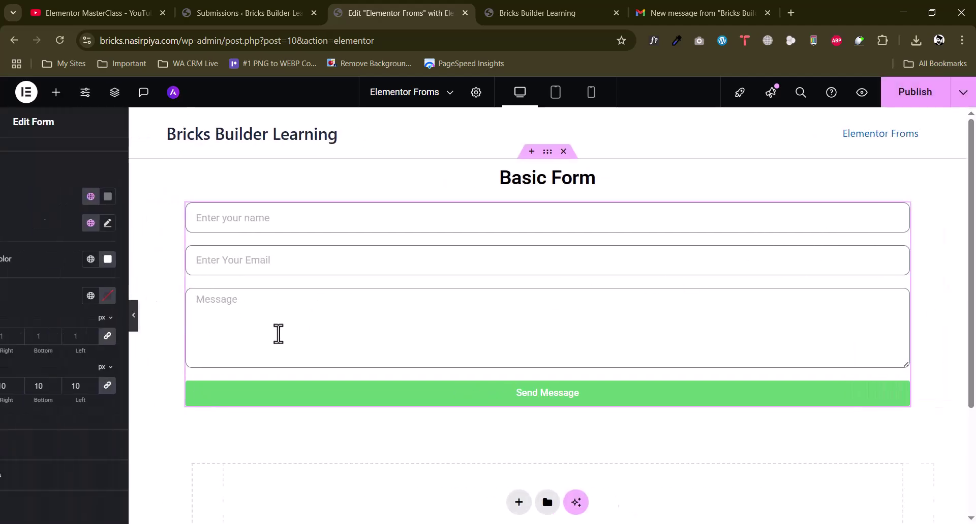
pyautogui.scroll(-1, 56, 391)
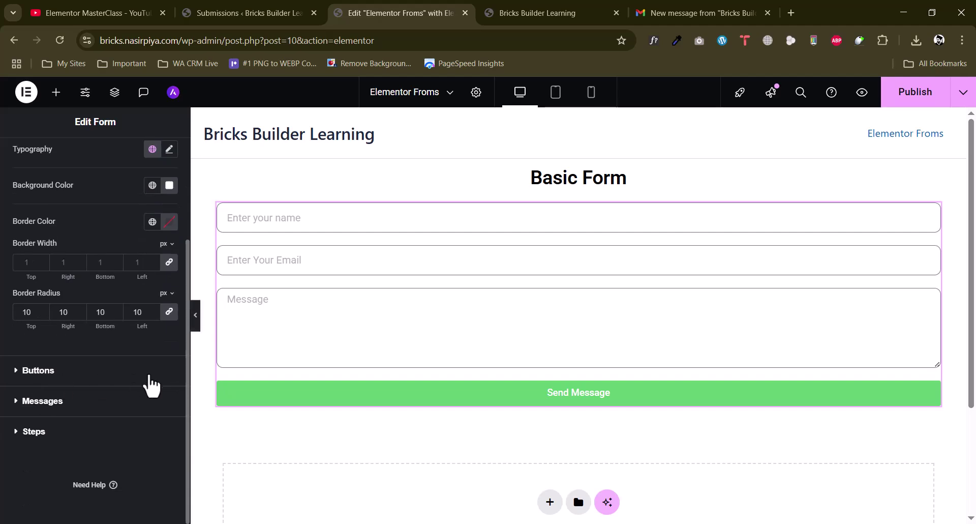
# Give the Send Message button a deep purple background colour
pyautogui.click(148, 383)
pyautogui.scroll(-4, 151, 382)
pyautogui.click(170, 249)
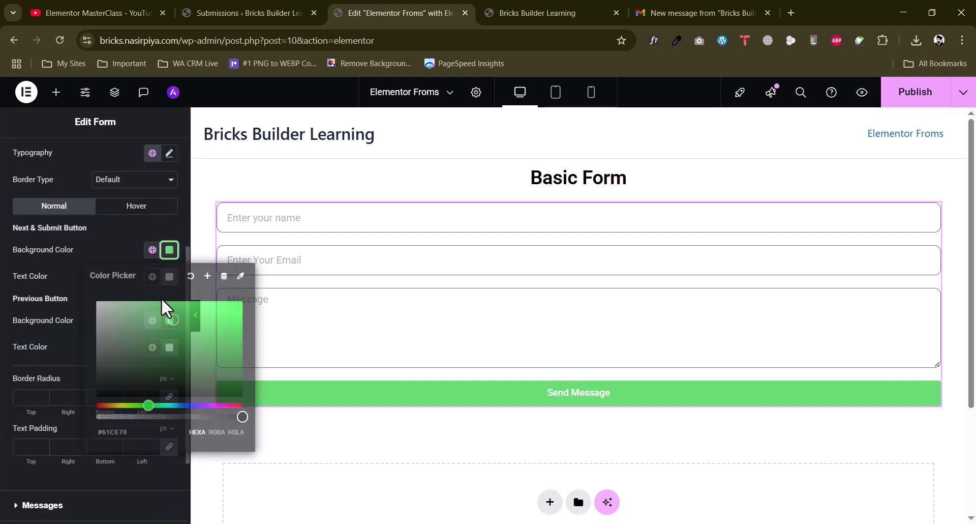
pyautogui.click(213, 406)
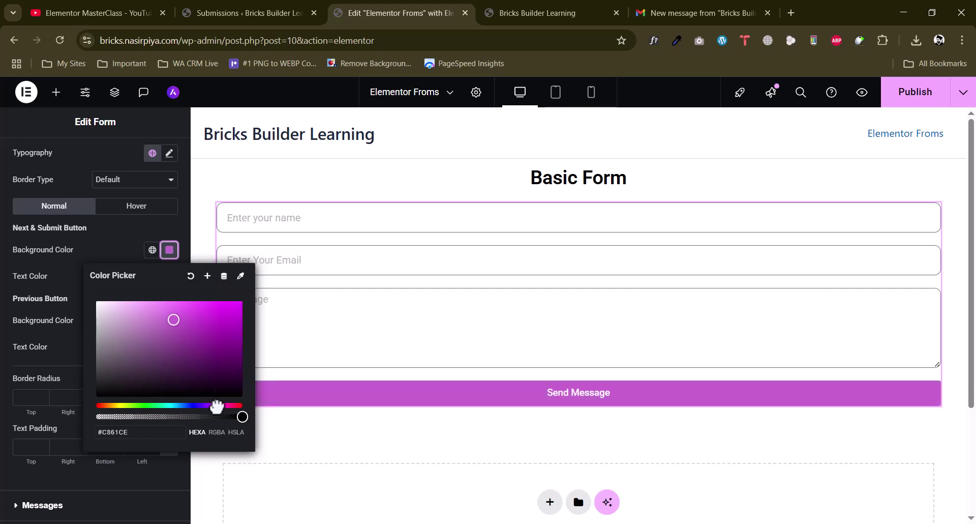
pyautogui.moveTo(178, 316)
pyautogui.mouseDown()
pyautogui.moveTo(239, 342)
pyautogui.moveTo(244, 370)
pyautogui.moveTo(227, 331)
pyautogui.mouseUp()
pyautogui.click(52, 359)
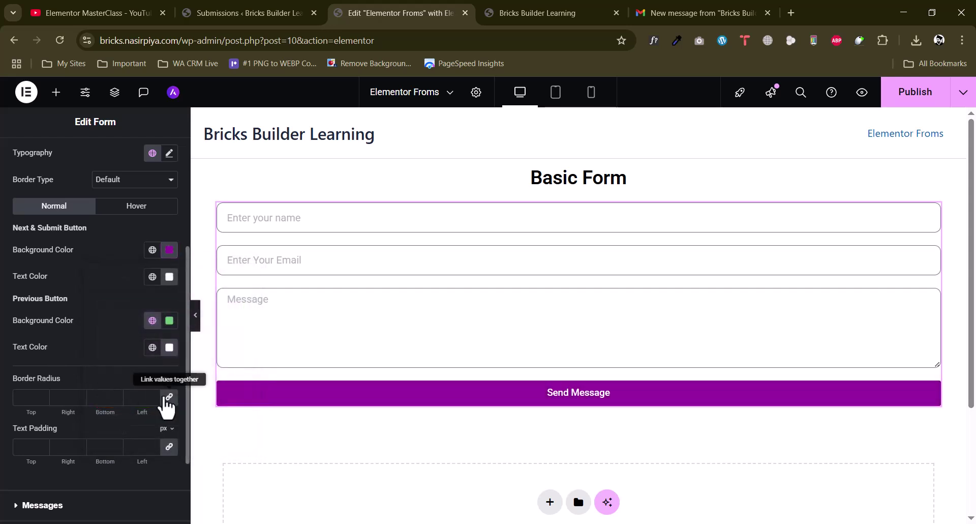
# Set the button border radius to 20 and clear the text padding values
pyautogui.click(142, 396)
pyautogui.write('20')
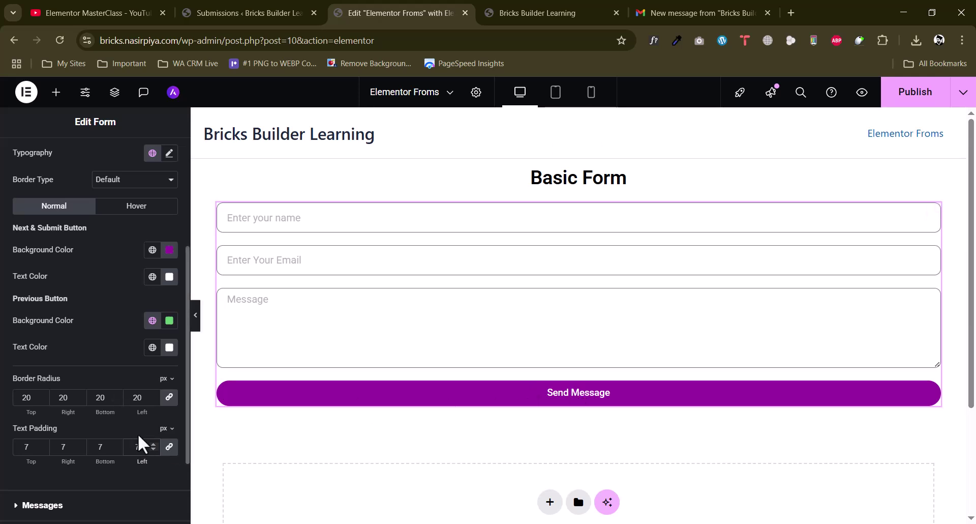
pyautogui.press('BackSpace')
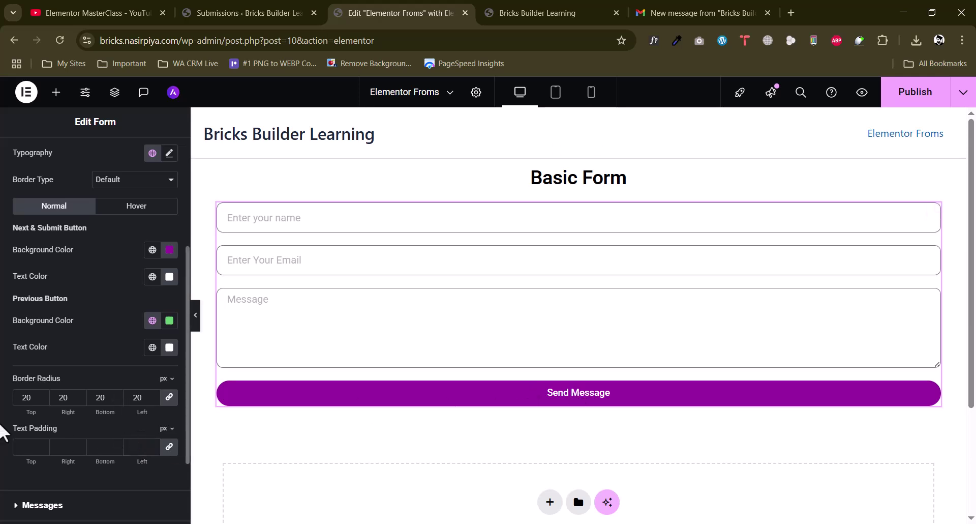
pyautogui.scroll(-2, 3, 433)
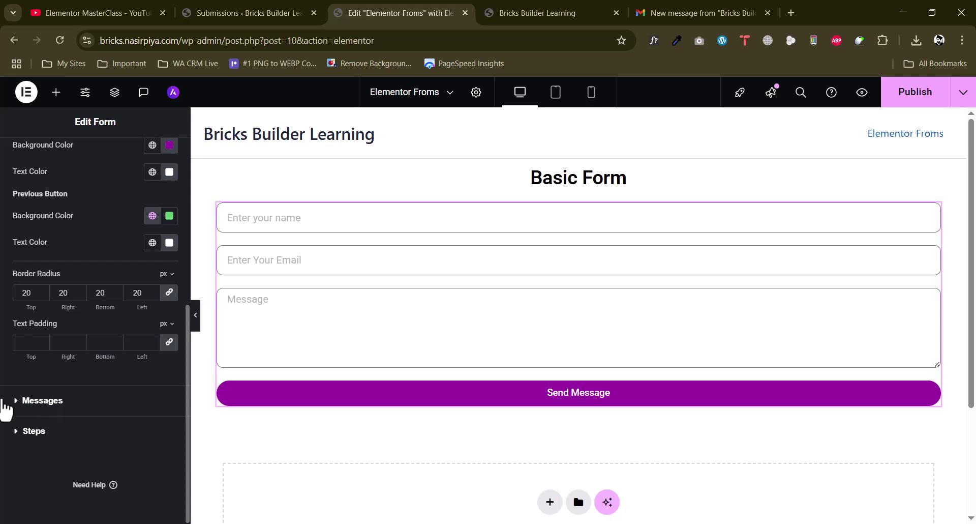
pyautogui.click(5, 404)
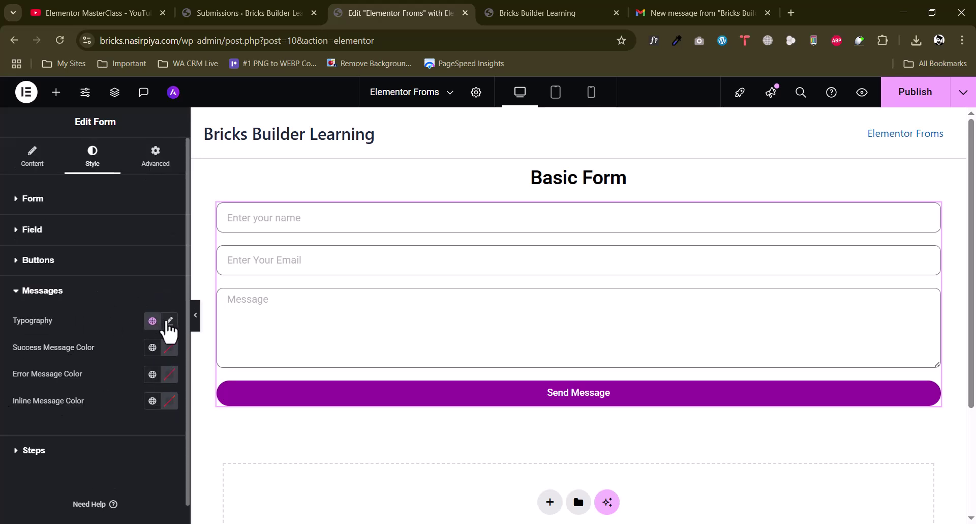
# Look over the message typography font options and form step styling without changing them
pyautogui.click(169, 321)
pyautogui.click(121, 385)
pyautogui.click(68, 372)
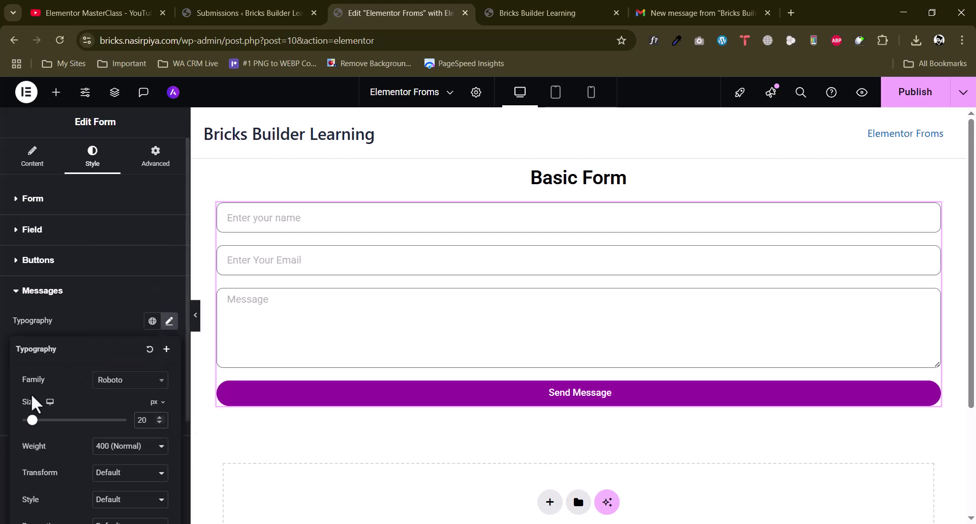
pyautogui.click(5, 376)
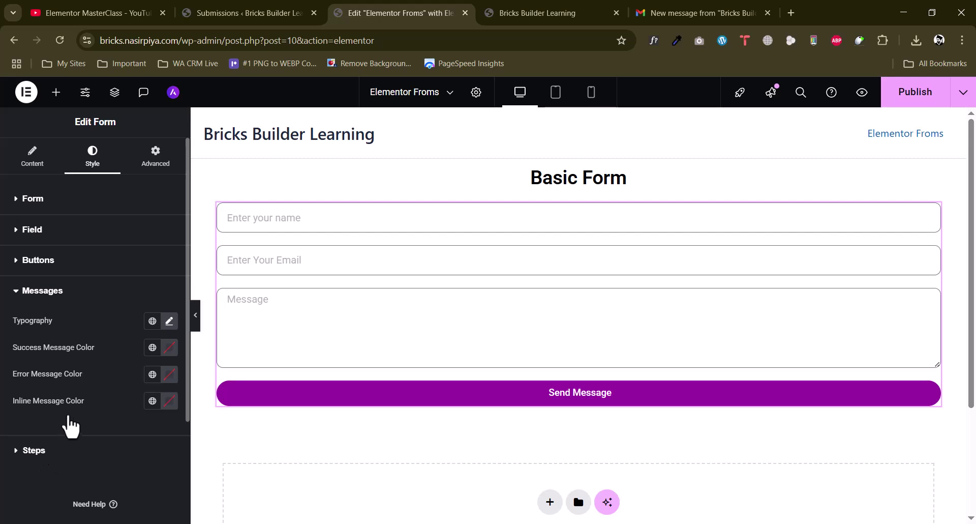
pyautogui.click(51, 450)
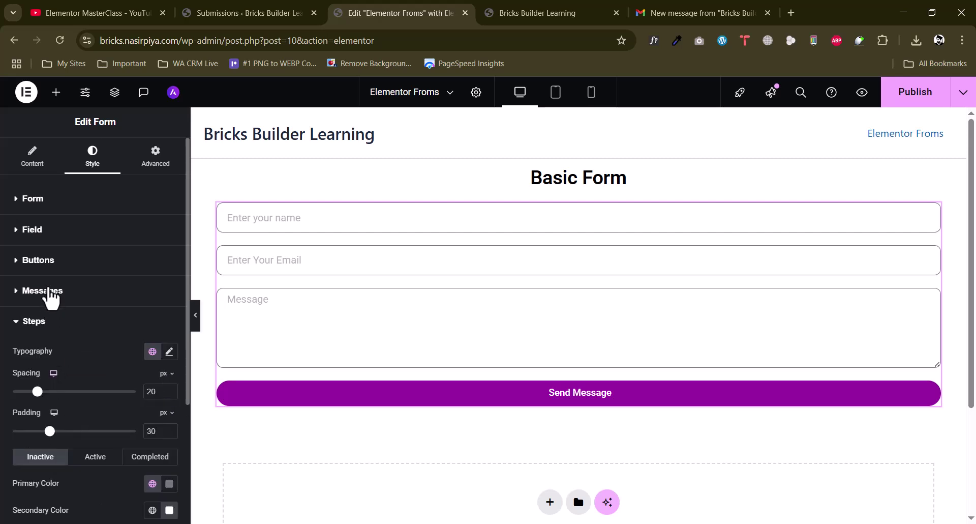
pyautogui.click(48, 291)
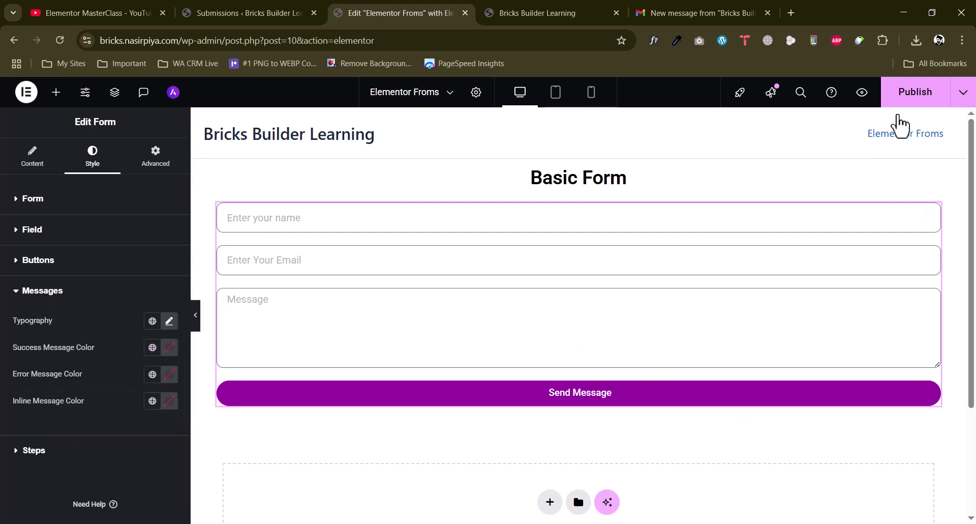
# Publish the page and bring up the widgets library
pyautogui.click(918, 99)
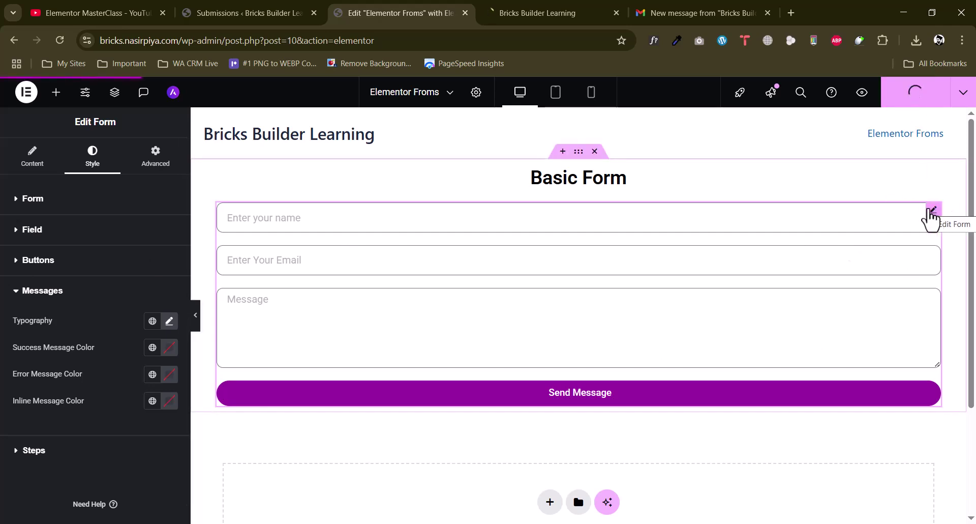
pyautogui.scroll(-3, 409, 276)
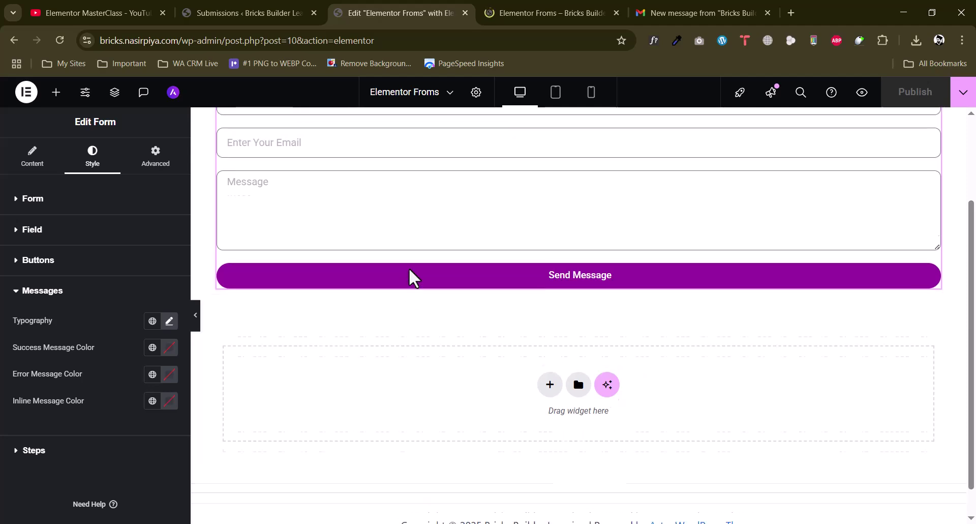
pyautogui.scroll(3, 413, 277)
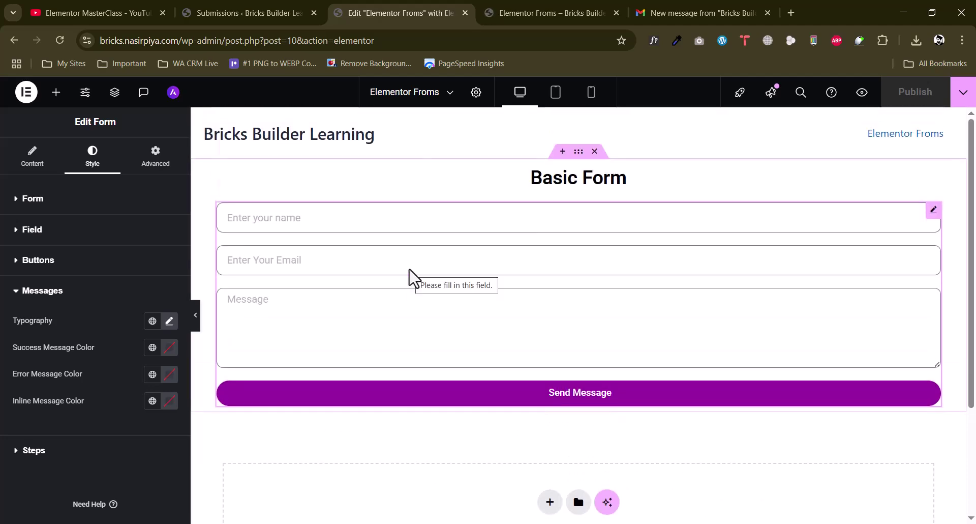
pyautogui.click(56, 92)
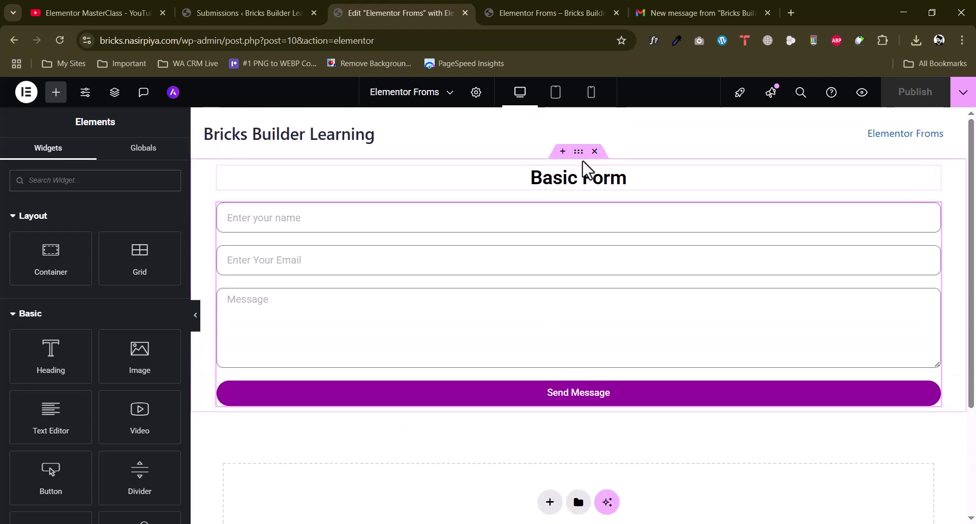
# Duplicate the form section so a copy sits below the original
pyautogui.rightClick(594, 193)
pyautogui.click(596, 194)
pyautogui.scroll(-2, 547, 348)
pyautogui.scroll(-2, 545, 349)
pyautogui.scroll(4, 550, 355)
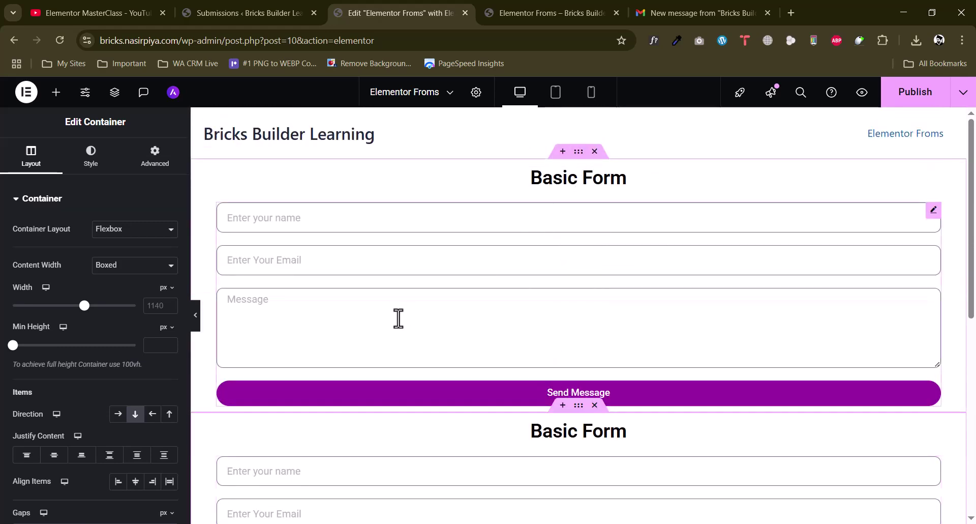
pyautogui.scroll(-1, 397, 318)
pyautogui.scroll(1, 571, 226)
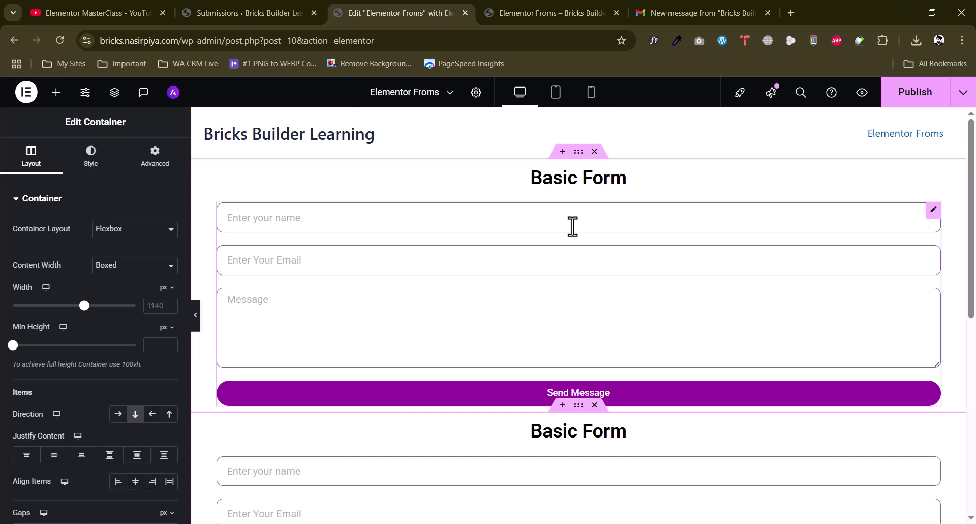
pyautogui.scroll(-2, 580, 226)
pyautogui.scroll(2, 580, 227)
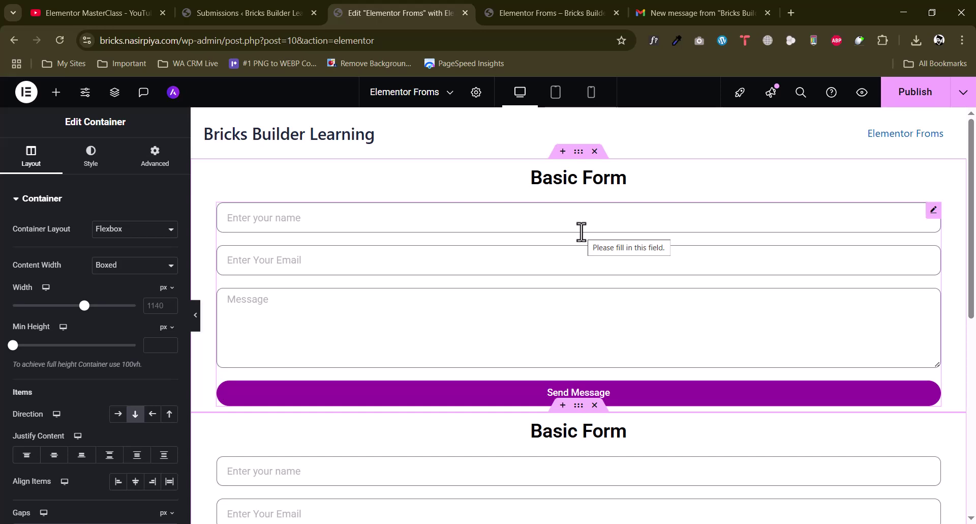
pyautogui.scroll(-2, 581, 232)
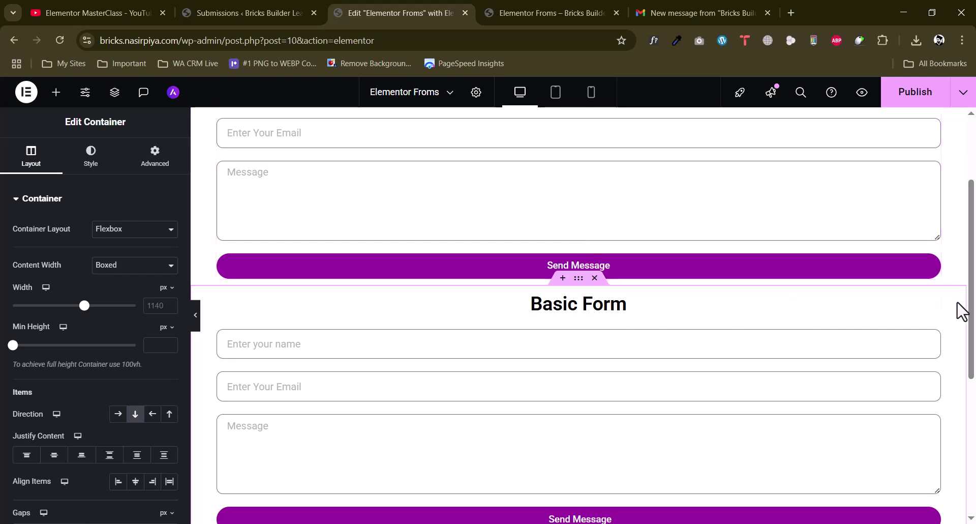
# Change the copied heading's title from 'Basic Form' to 'Advance Form'
pyautogui.click(934, 300)
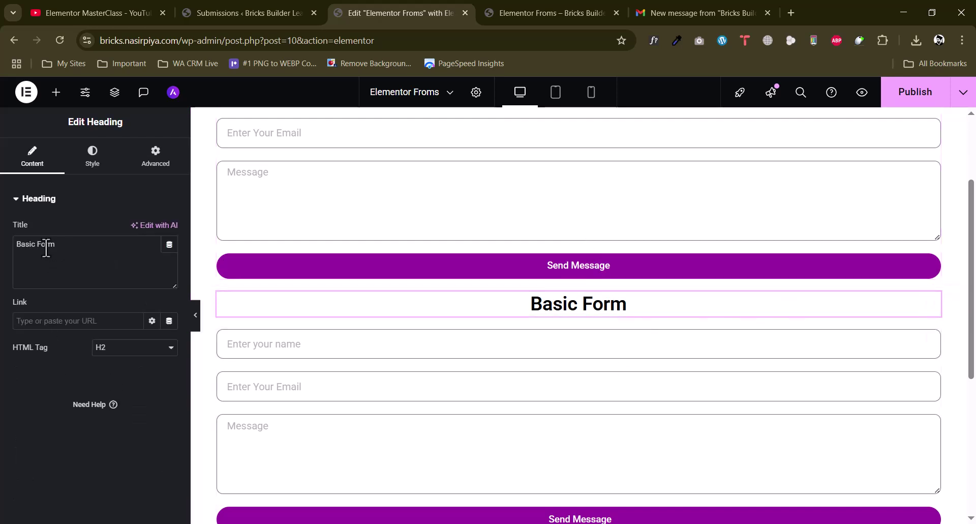
pyautogui.moveTo(34, 244); pyautogui.dragTo(22, 244)
pyautogui.write('Advance')
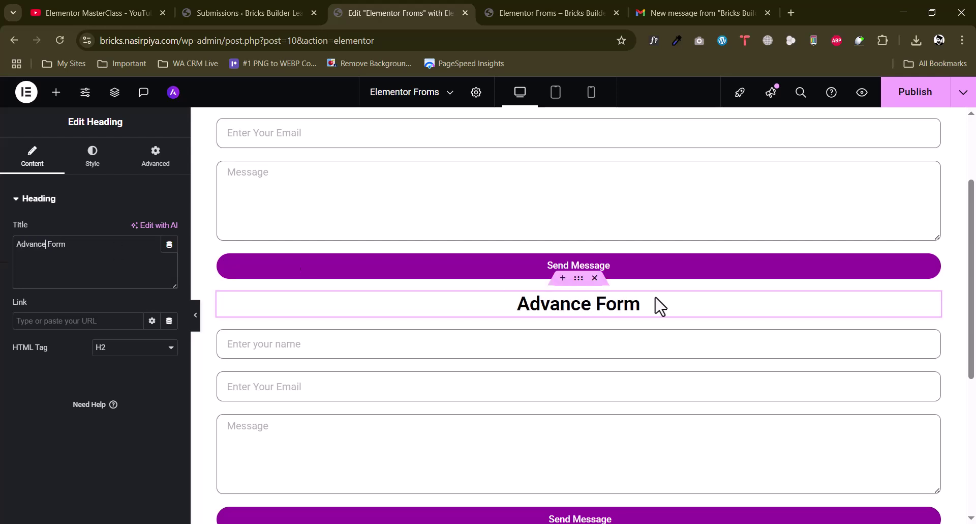
pyautogui.scroll(-1, 711, 386)
pyautogui.click(931, 277)
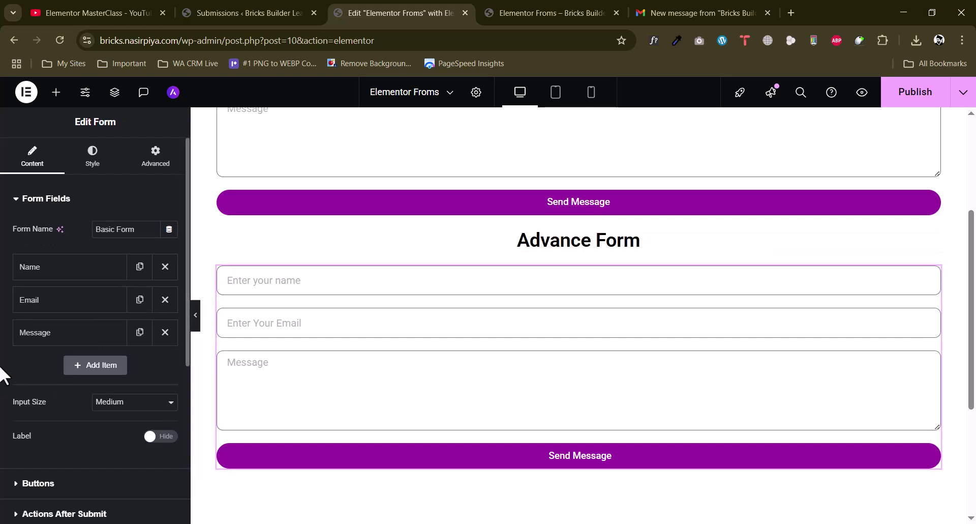
# Add a Select field with the options Course 1, Course 2, Course 3 and Course 4
pyautogui.click(91, 370)
pyautogui.scroll(-1, 112, 376)
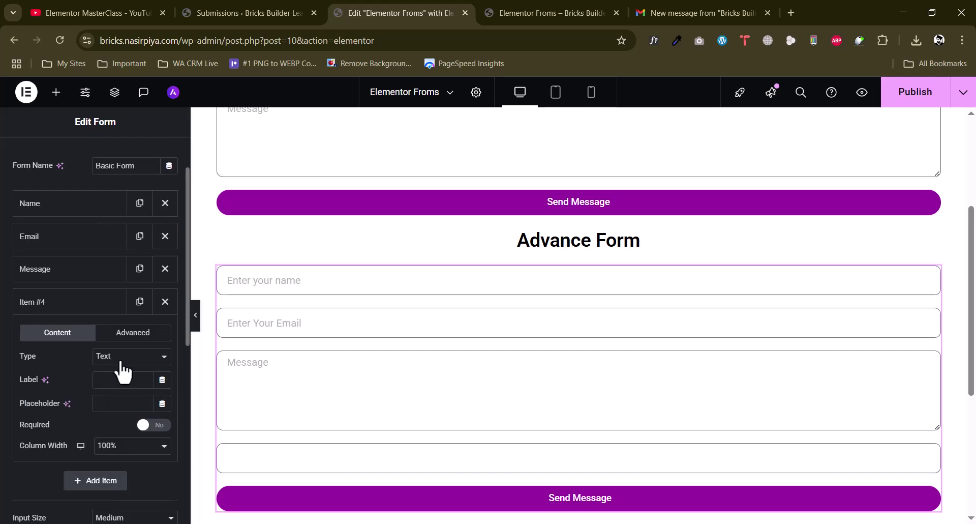
pyautogui.click(122, 358)
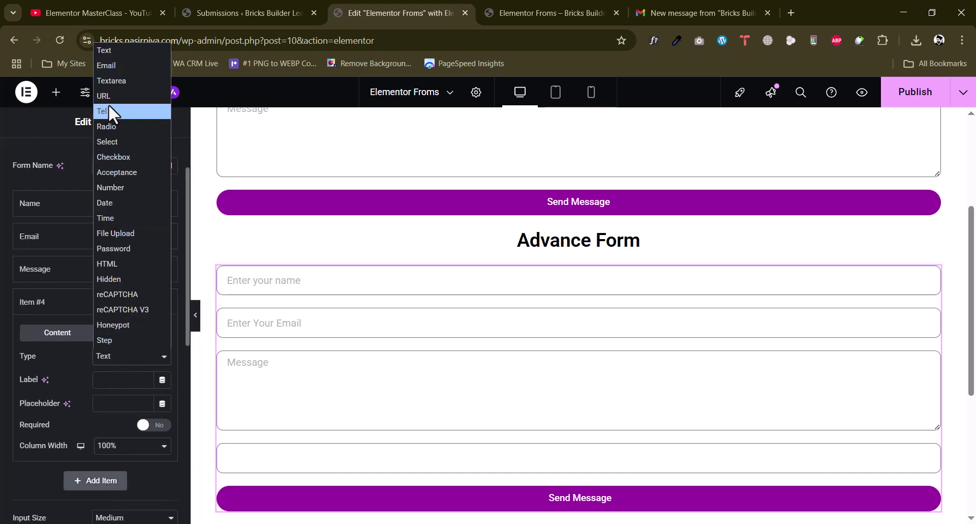
pyautogui.click(119, 141)
pyautogui.scroll(-2, 2, 333)
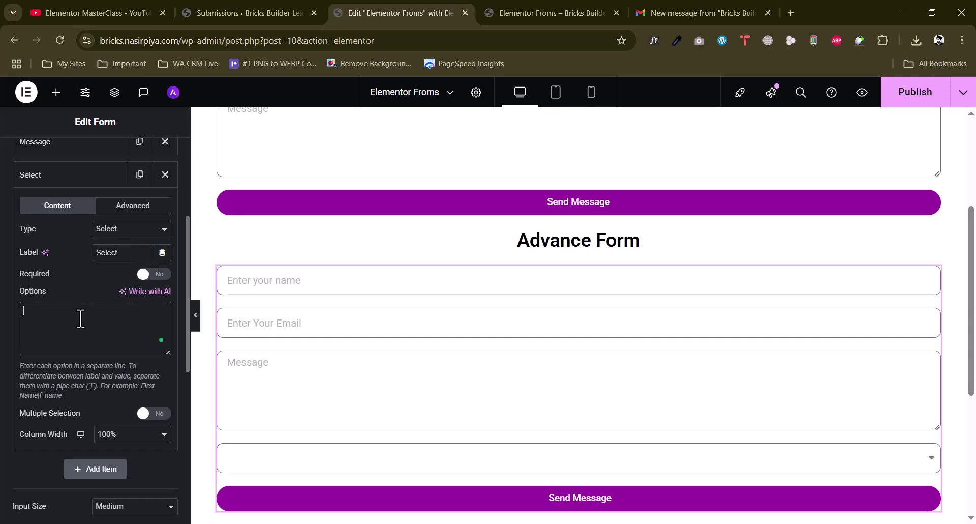
pyautogui.hotkey('ctrl', 'a')
pyautogui.press('Return')
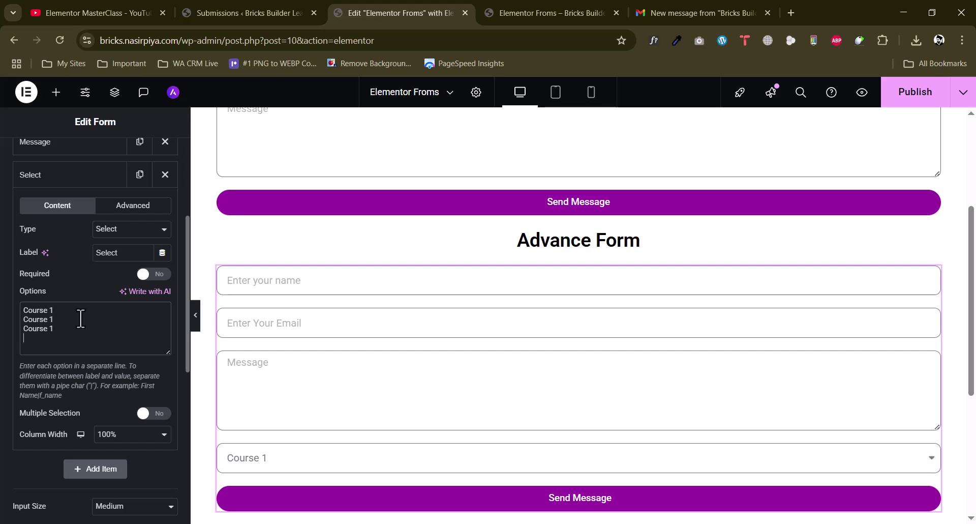
pyautogui.doubleClick(52, 319)
pyautogui.write('2')
pyautogui.doubleClick(52, 329)
pyautogui.write('3')
pyautogui.doubleClick(58, 338)
pyautogui.write('4')
# Test the course dropdown in the preview, briefly trying multiple selection before turning it off
pyautogui.scroll(-1, 532, 402)
pyautogui.click(338, 399)
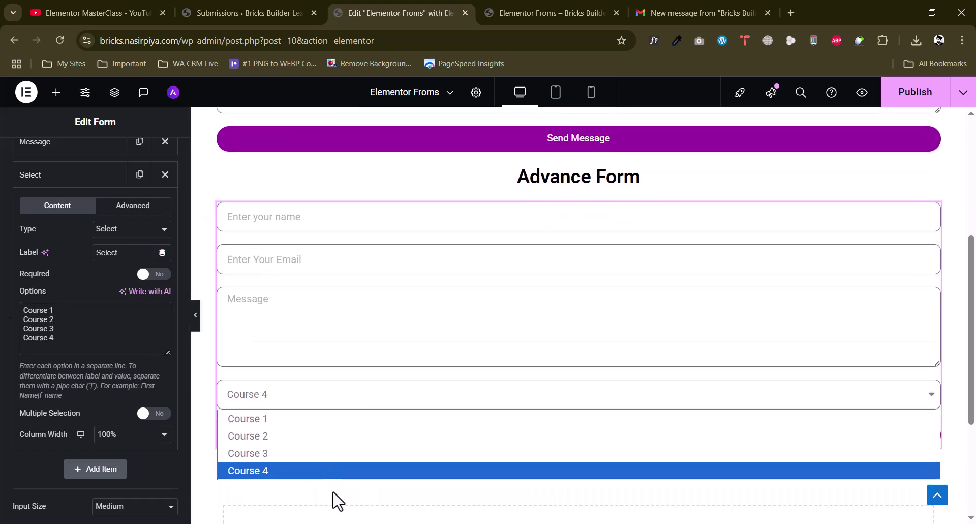
pyautogui.click(12, 374)
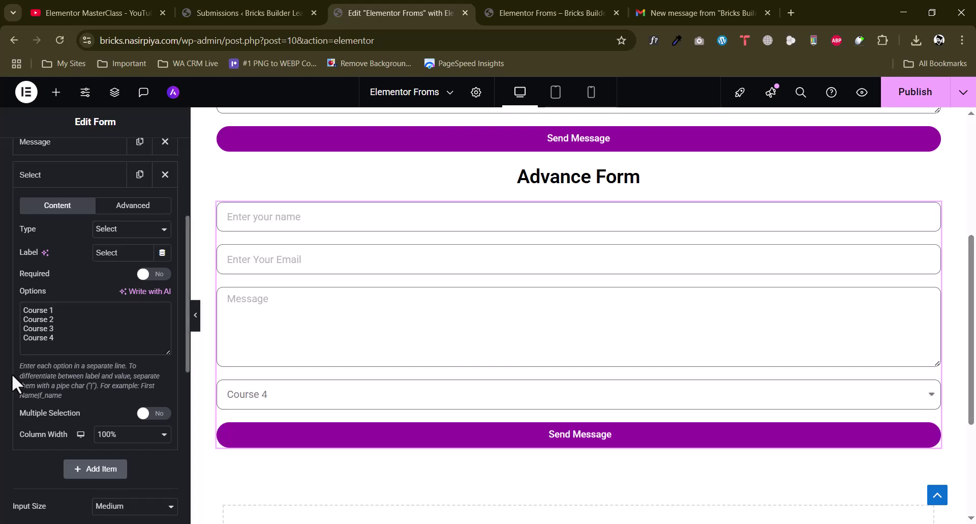
pyautogui.click(156, 414)
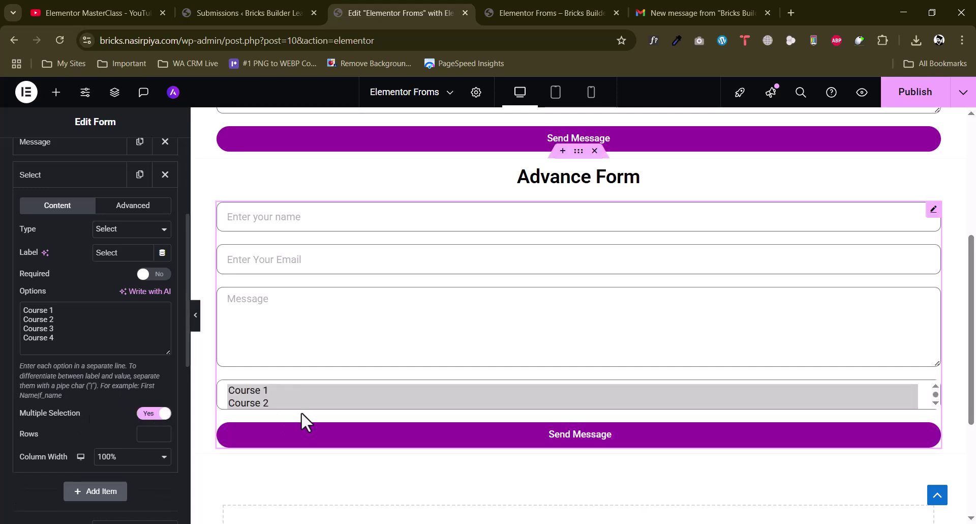
pyautogui.click(270, 391)
pyautogui.keyDown('ctrl'); pyautogui.click(267, 402); pyautogui.keyUp('ctrl')
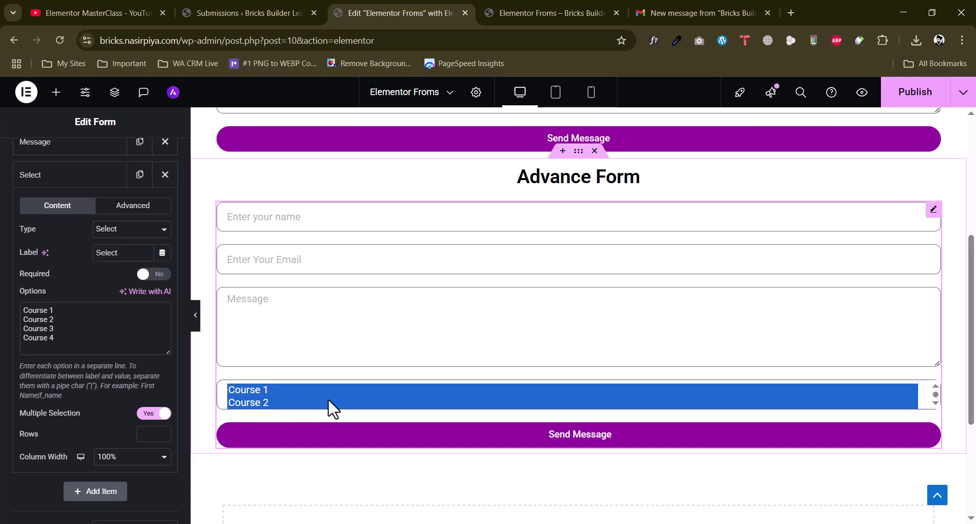
pyautogui.click(152, 413)
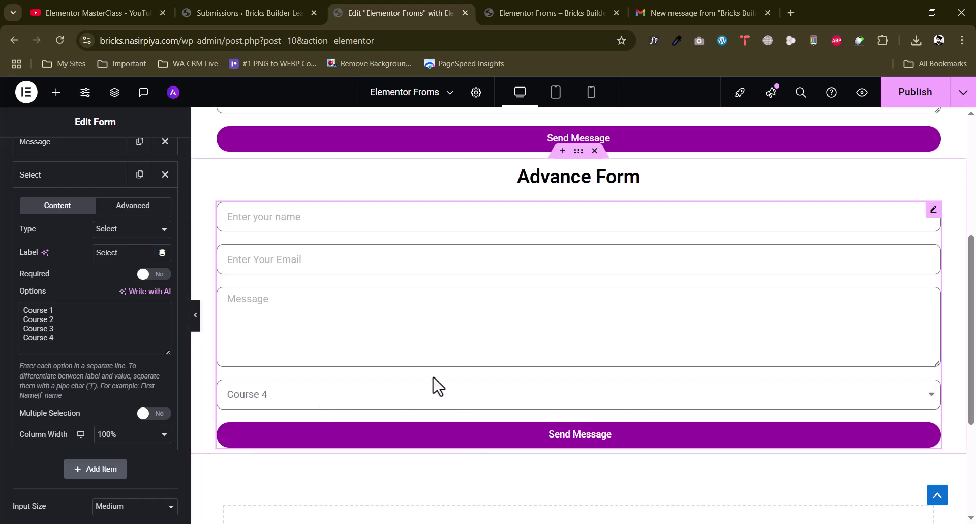
pyautogui.click(284, 407)
pyautogui.click(299, 407)
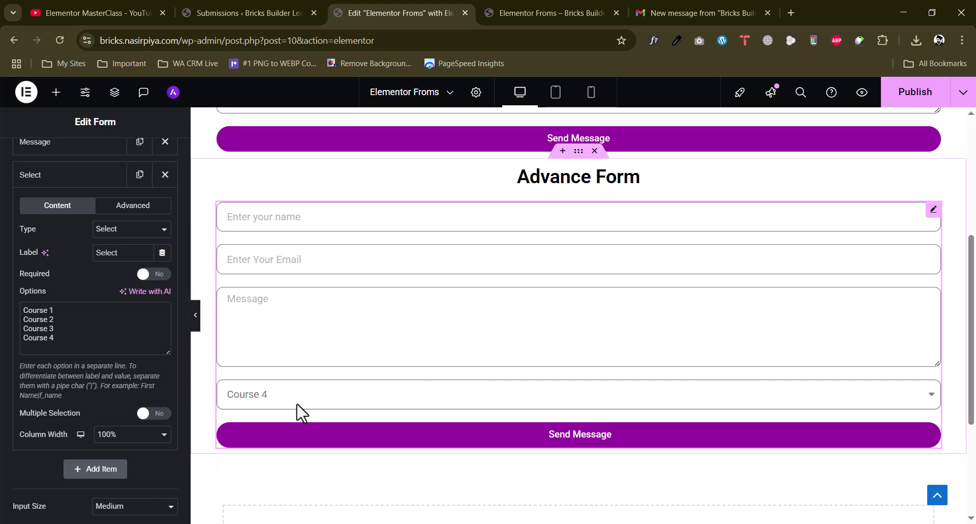
# Remove the blank option line, move Message below the Select field, and add a new field
pyautogui.scroll(2, 27, 348)
pyautogui.click(23, 374)
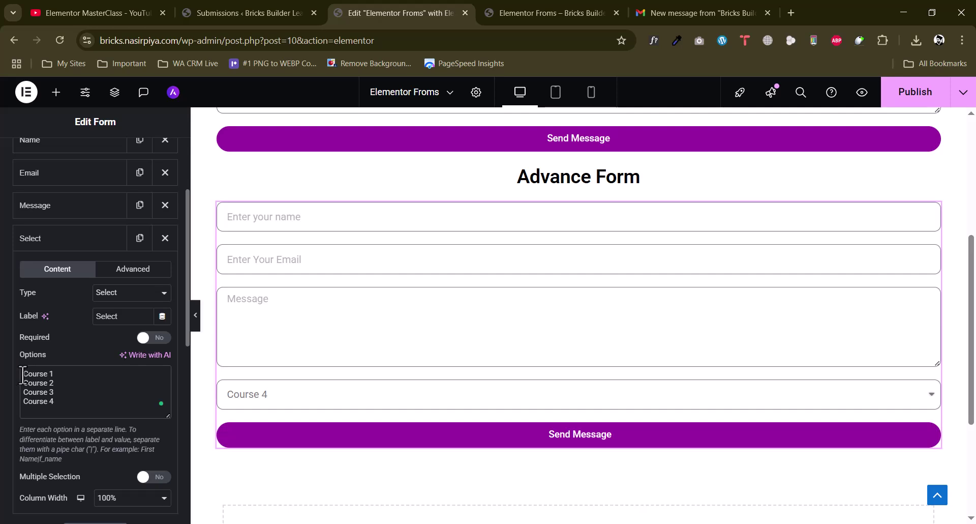
pyautogui.press('Return')
pyautogui.press('BackSpace')
pyautogui.scroll(-1, 5, 433)
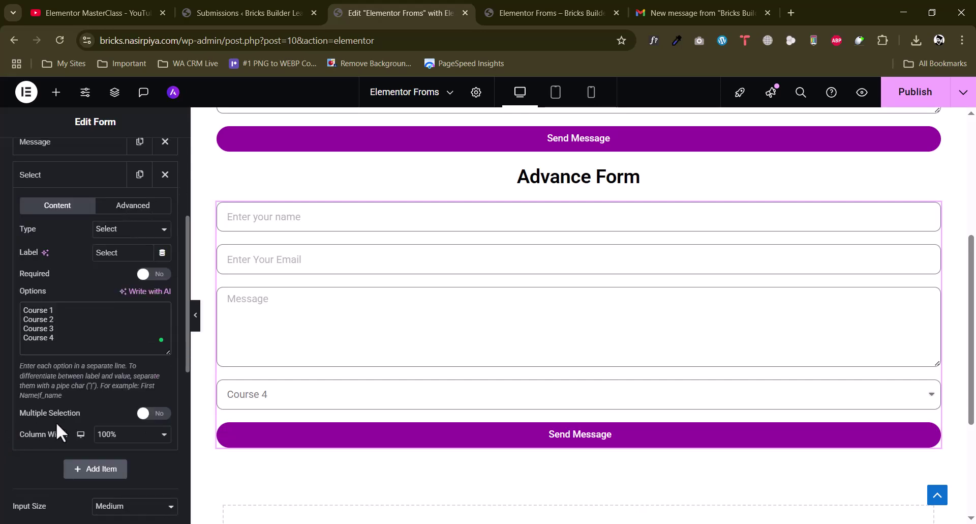
pyautogui.scroll(3, 84, 286)
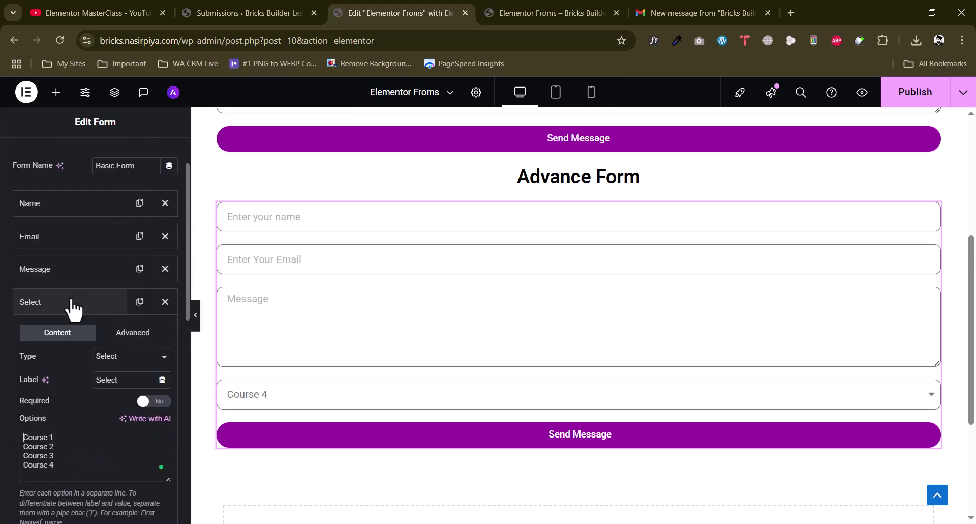
pyautogui.click(73, 304)
pyautogui.moveTo(73, 274); pyautogui.dragTo(72, 321)
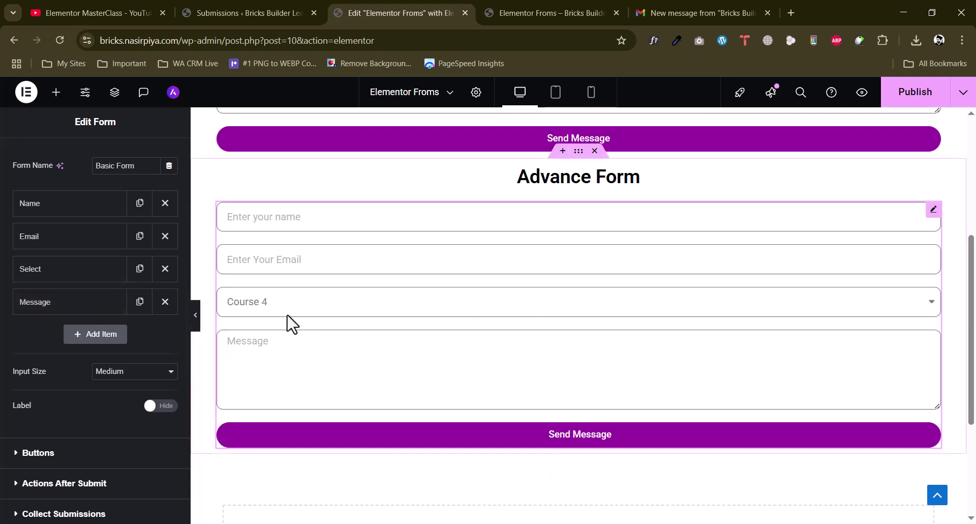
pyautogui.click(105, 334)
pyautogui.click(108, 396)
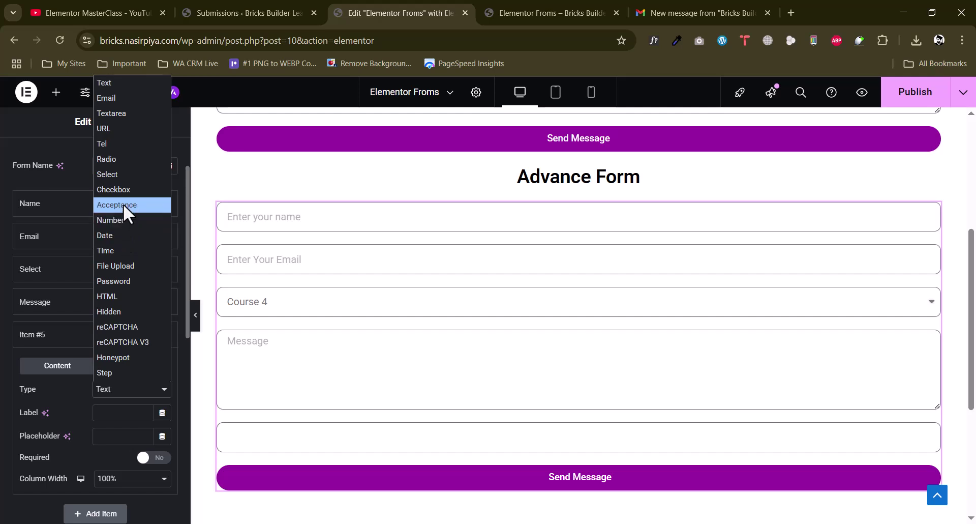
# Make the new field a Date type labelled 'Date' with placeholder 'Pick your date'
pyautogui.click(130, 238)
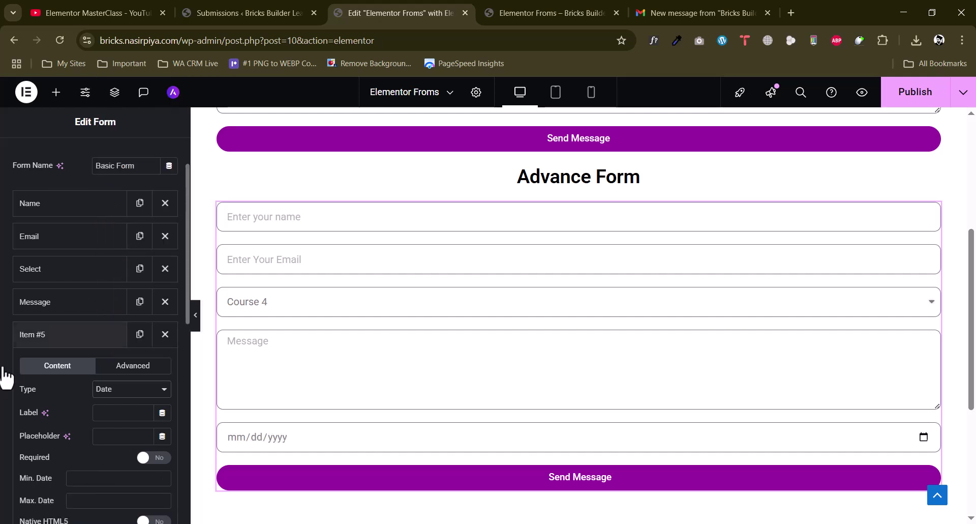
pyautogui.scroll(-3, 20, 372)
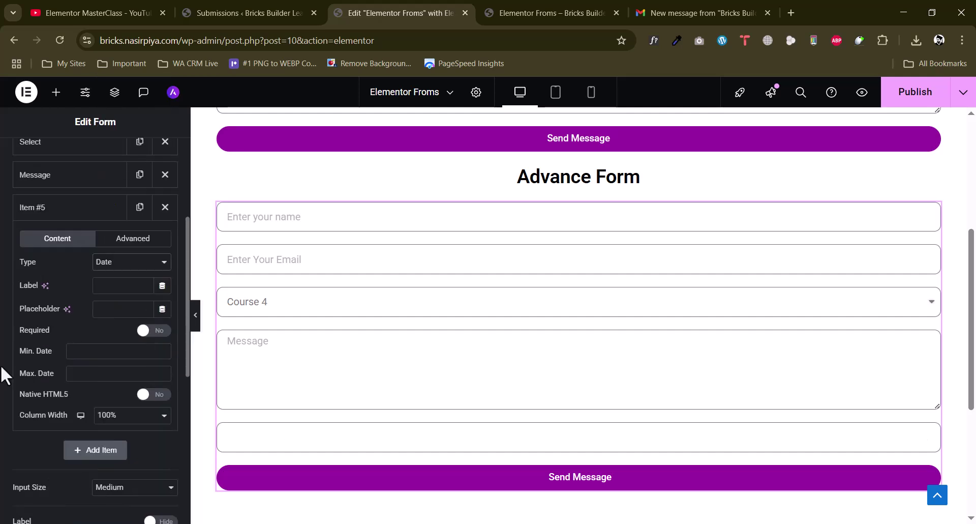
pyautogui.write('Date')
pyautogui.click(105, 305)
pyautogui.write('Pick yu')
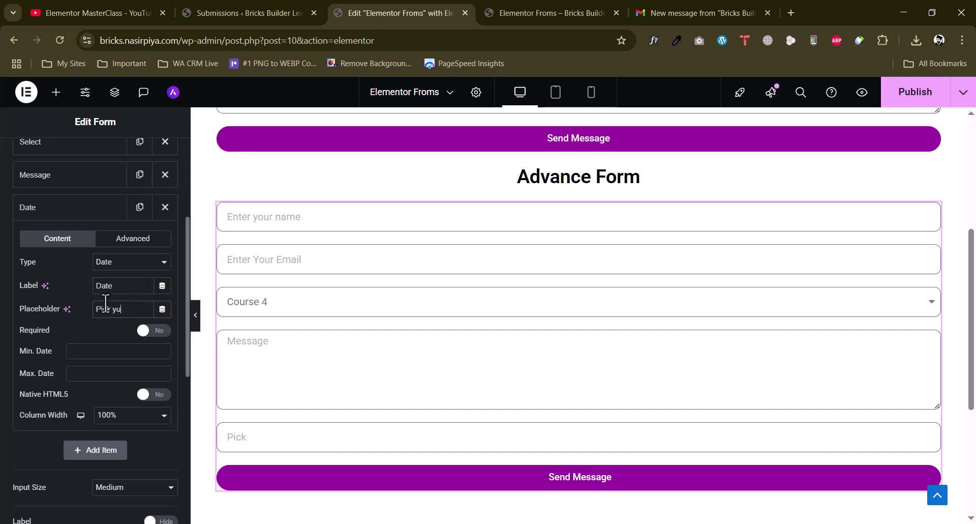
pyautogui.press('BackSpace')
pyautogui.write('our datre')
pyautogui.press('BackSpace')
pyautogui.scroll(-1, 75, 330)
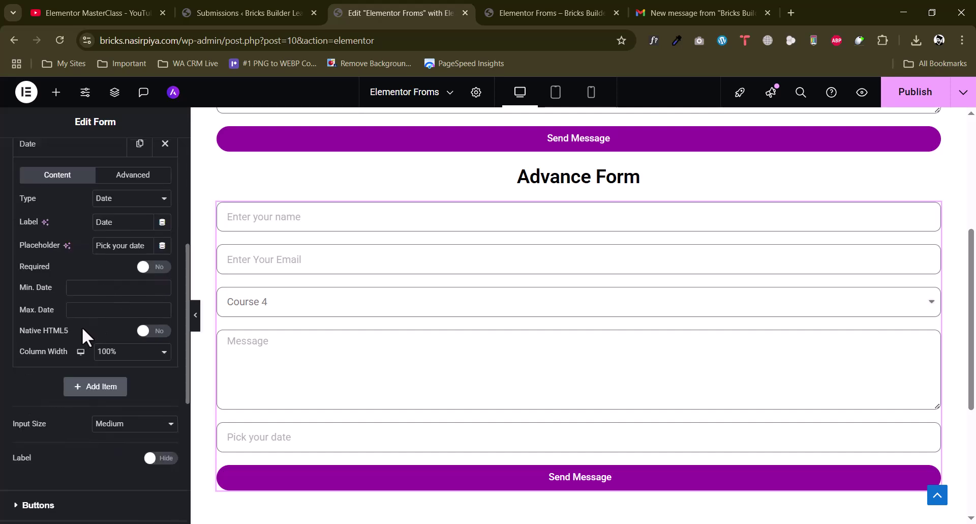
# Limit the date range to 1–30 August 2025 and test the preview calendar
pyautogui.click(109, 287)
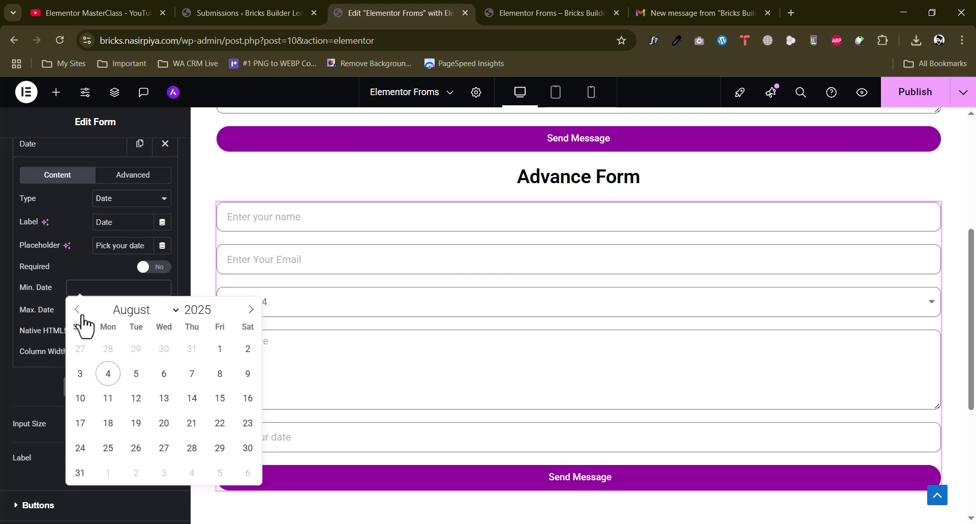
pyautogui.click(220, 351)
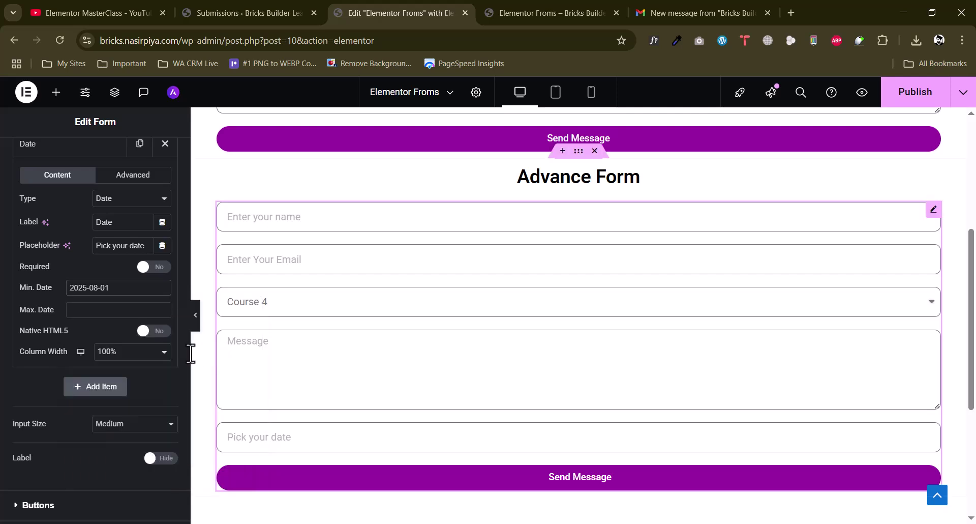
pyautogui.click(120, 310)
pyautogui.click(245, 472)
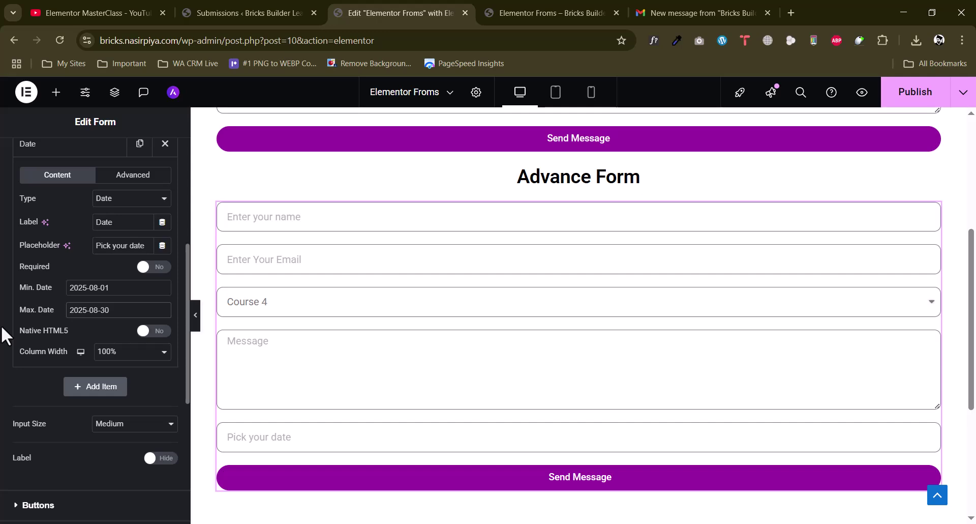
pyautogui.scroll(-3, 3, 335)
pyautogui.click(342, 438)
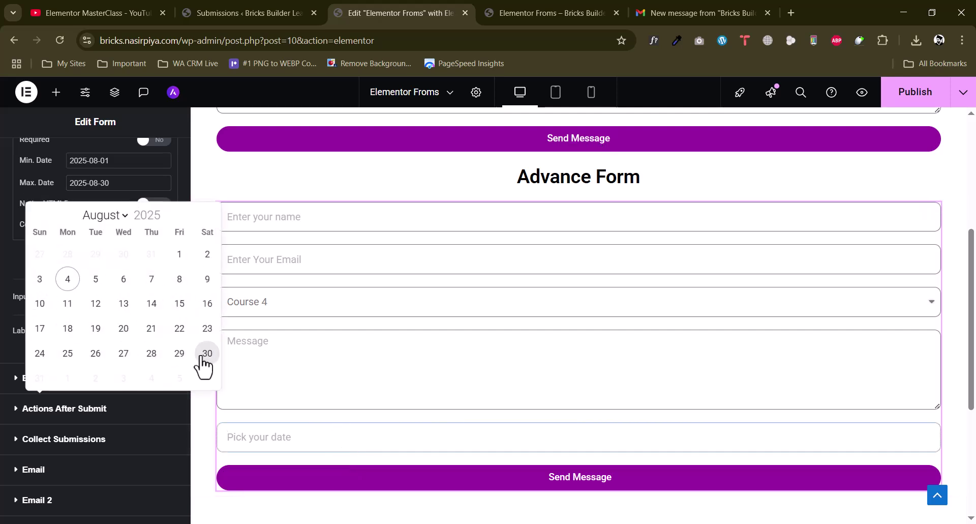
pyautogui.click(122, 217)
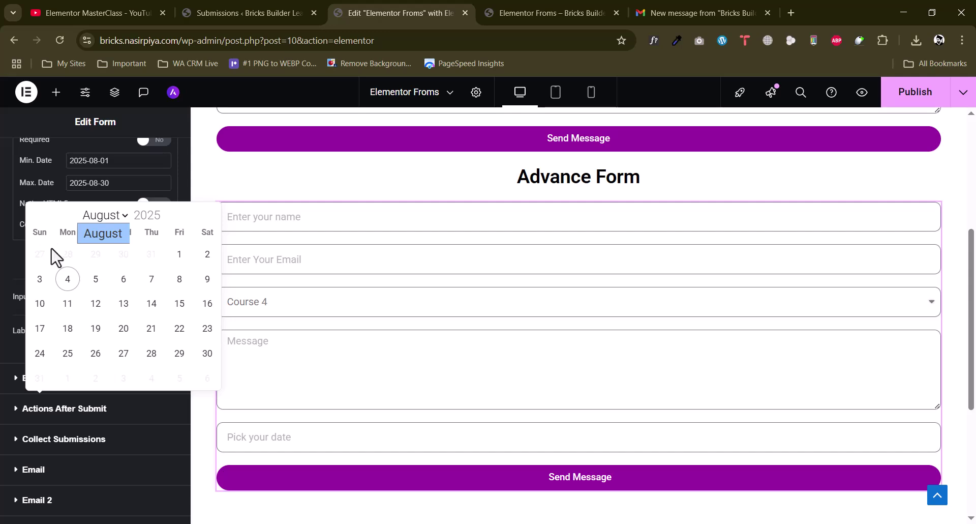
pyautogui.click(3, 275)
# Clear the maximum date and confirm later months become selectable in the preview
pyautogui.scroll(1, 110, 289)
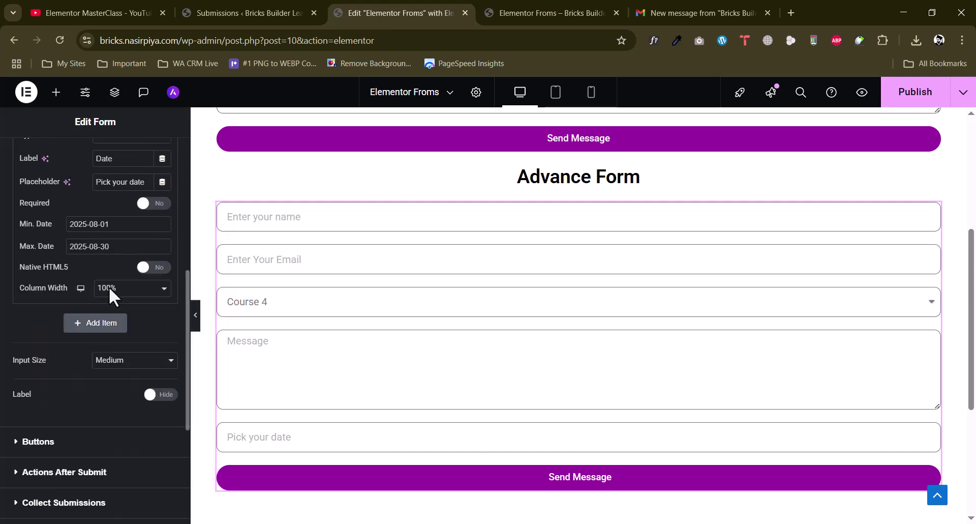
pyautogui.click(104, 246)
pyautogui.press('BackSpace')
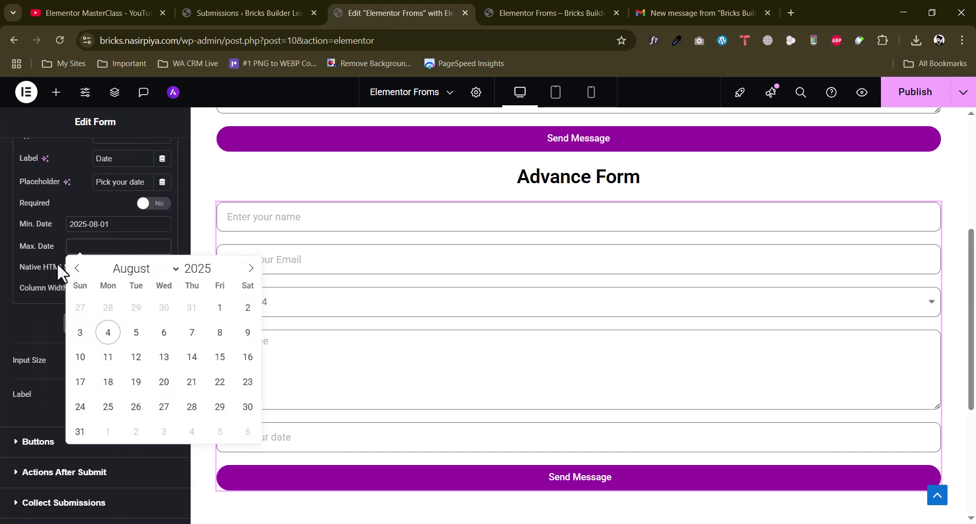
pyautogui.click(4, 281)
pyautogui.click(268, 439)
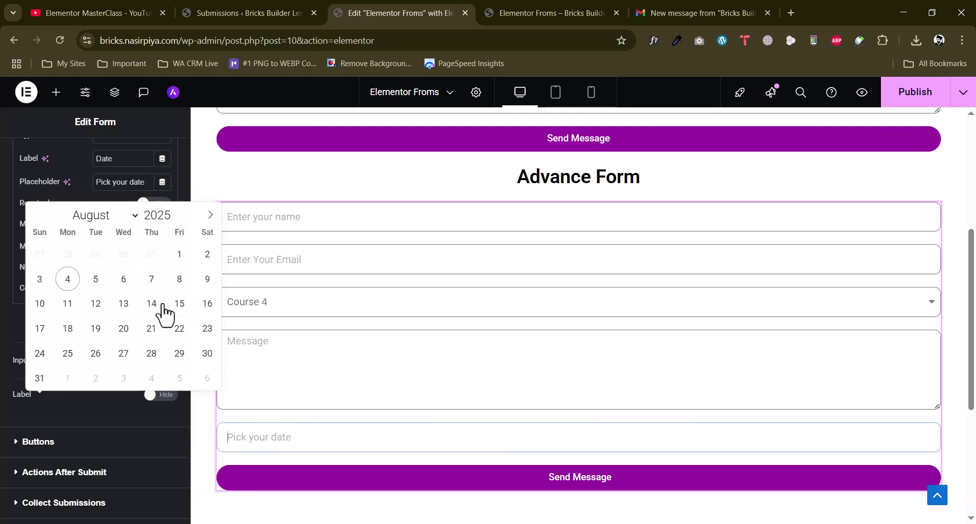
pyautogui.click(209, 217)
pyautogui.click(209, 216)
pyautogui.click(209, 215)
pyautogui.click(209, 215)
pyautogui.click(209, 216)
pyautogui.click(209, 216)
pyautogui.click(2, 318)
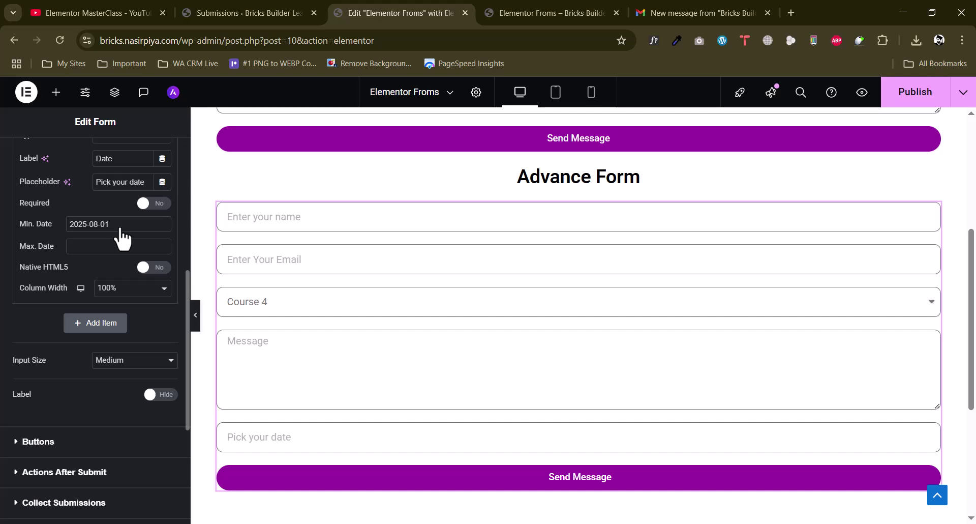
# Change the minimum date to 2025-08-05 and collapse the Date field
pyautogui.click(120, 230)
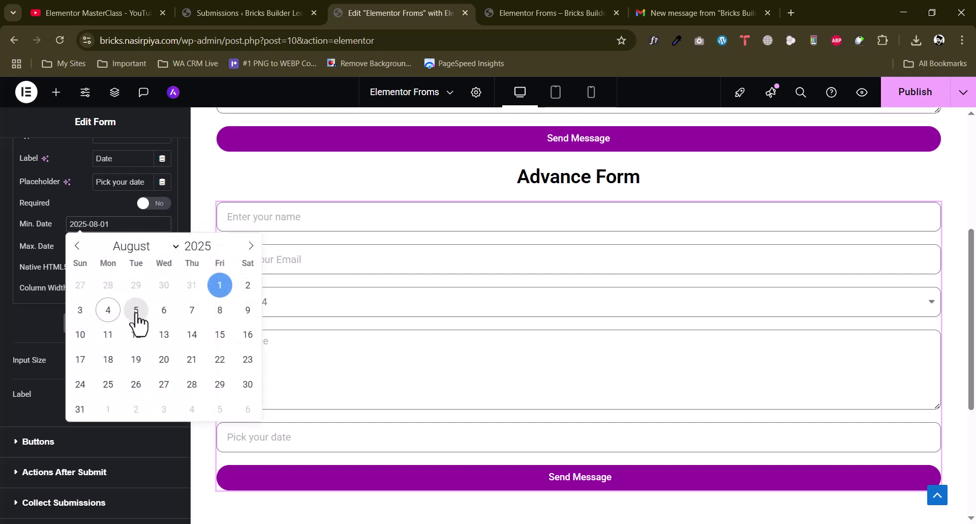
pyautogui.click(135, 310)
pyautogui.click(114, 225)
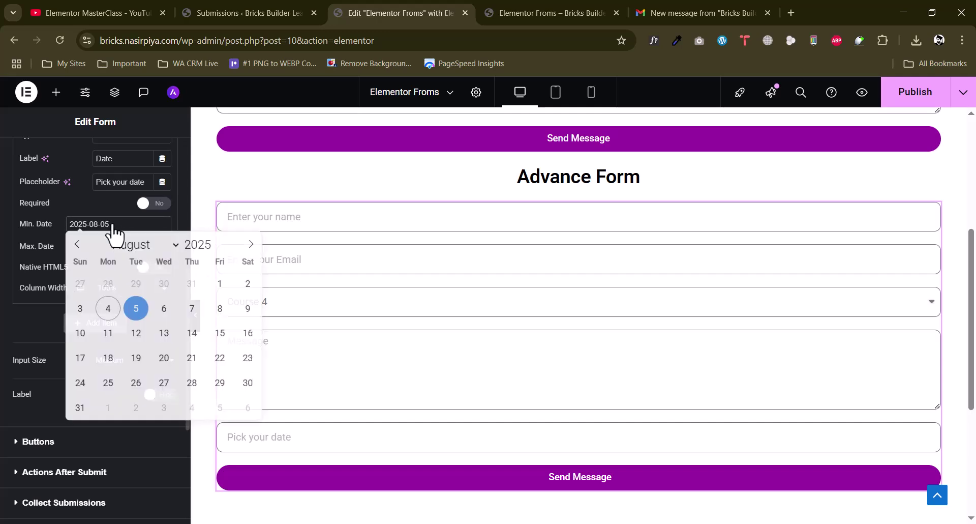
pyautogui.click(10, 269)
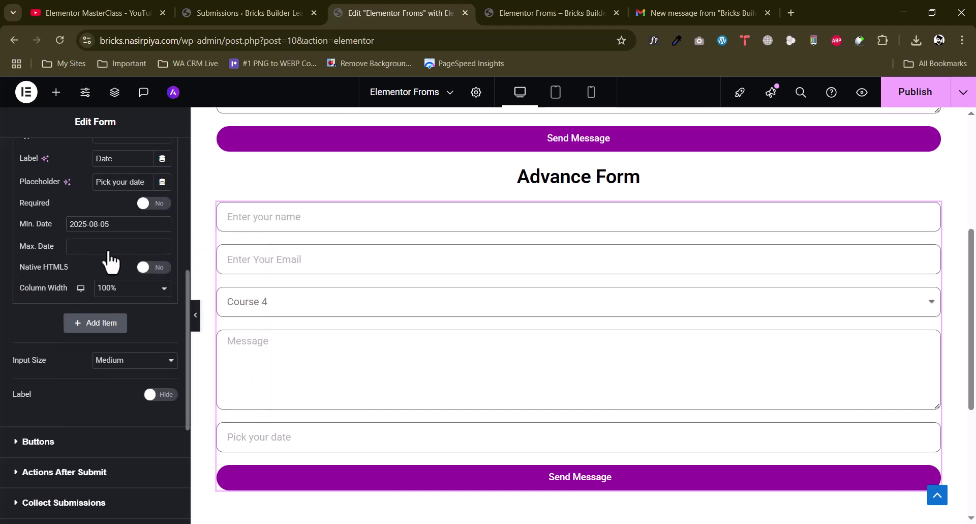
pyautogui.scroll(4, 104, 269)
pyautogui.click(74, 274)
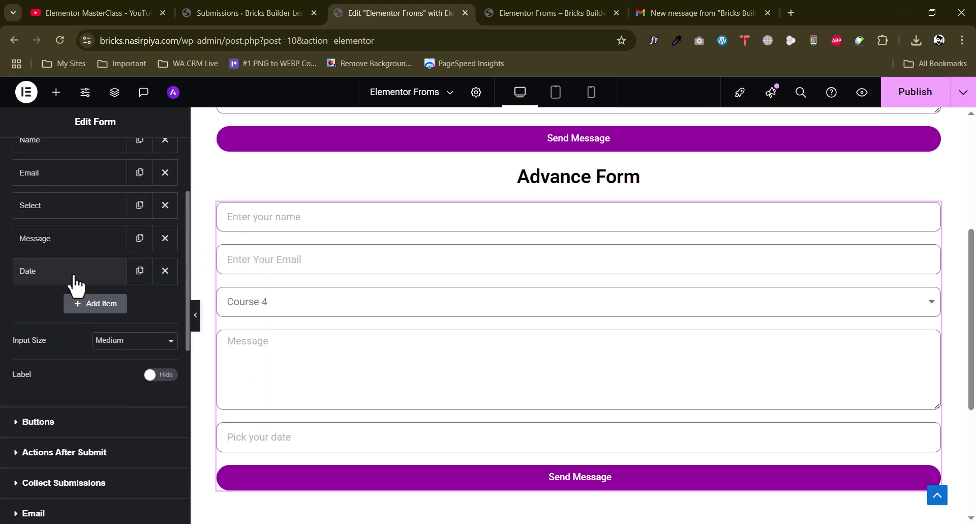
# Add a Time field with label and placeholder 'Pick your time'
pyautogui.click(115, 312)
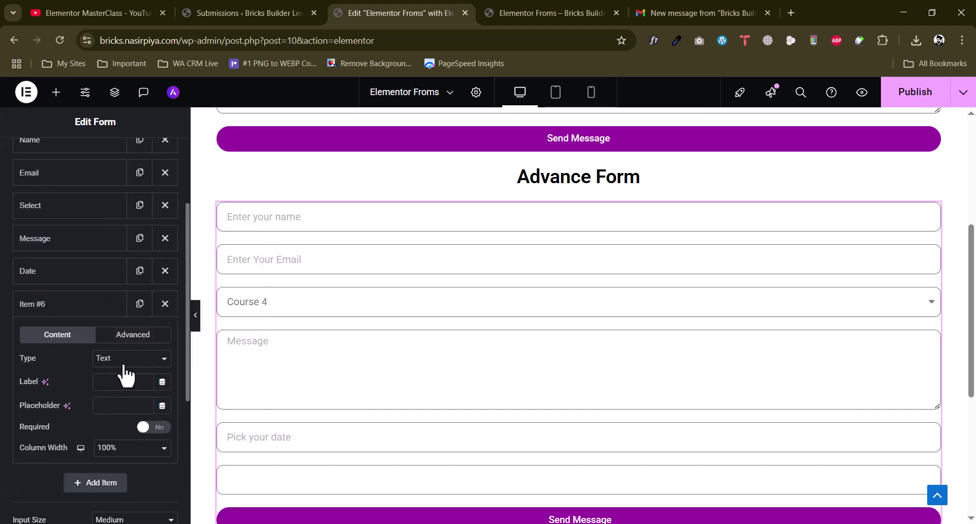
pyautogui.click(125, 359)
pyautogui.click(110, 219)
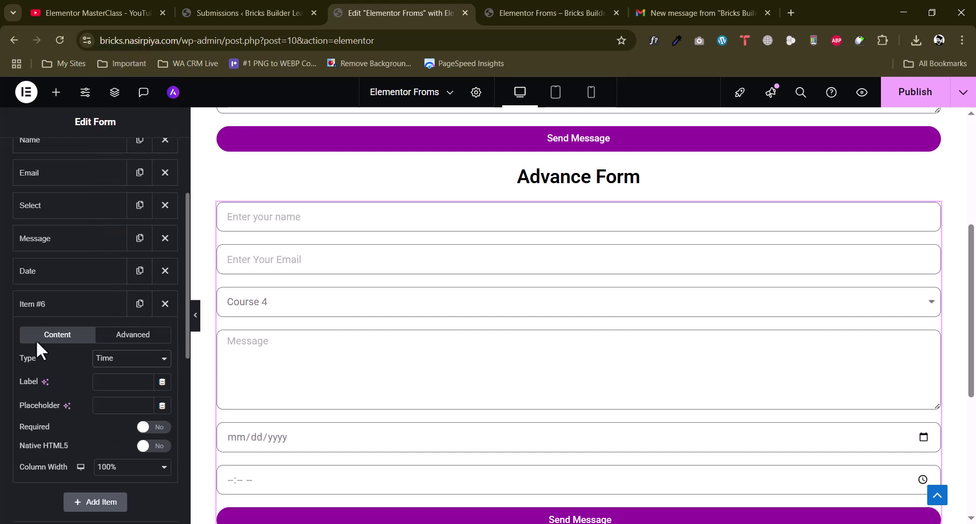
pyautogui.scroll(-3, 38, 341)
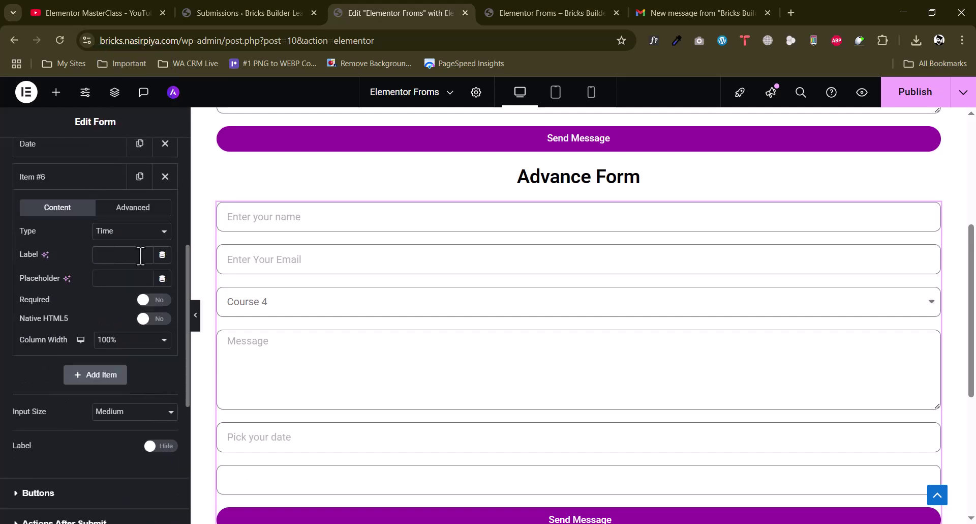
pyautogui.write('Pick yo')
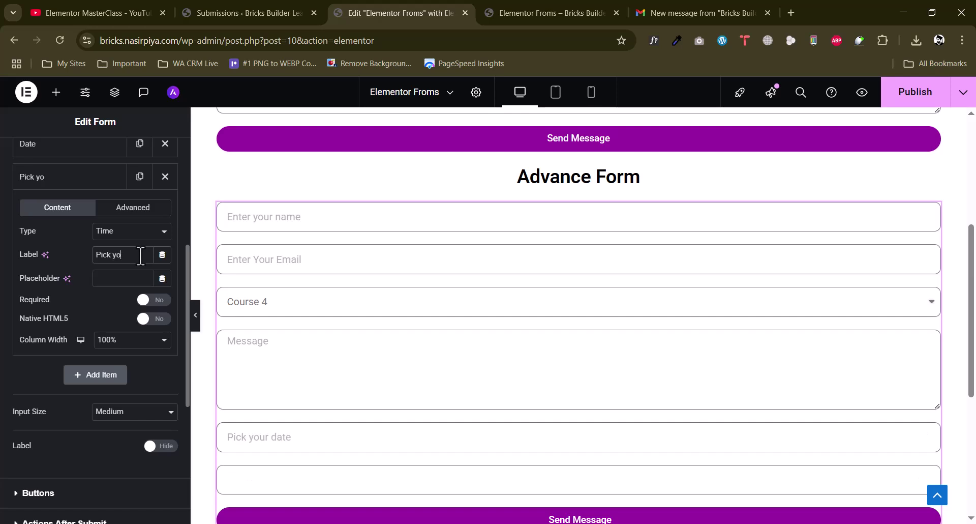
pyautogui.write('ur time')
pyautogui.click(122, 278)
pyautogui.write('Pick your time')
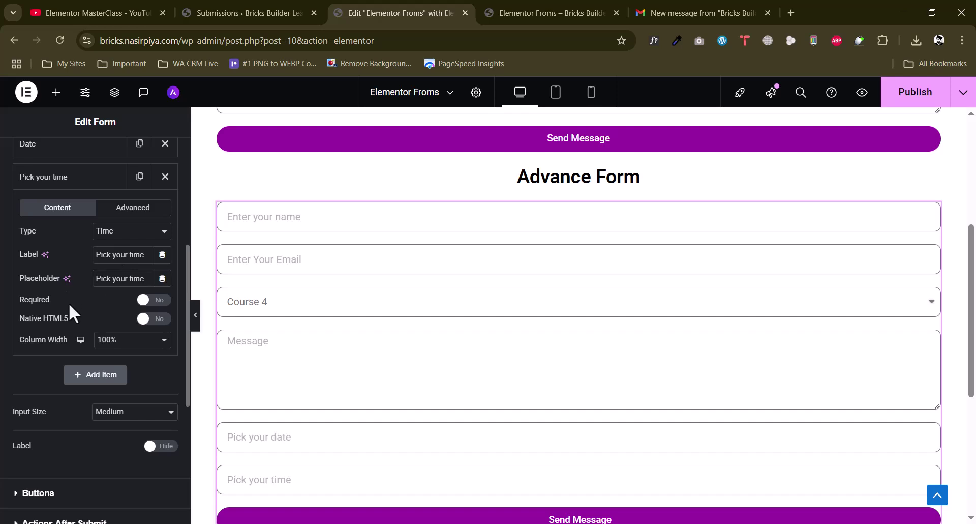
# Test the time picker in the preview by filling in 17:00
pyautogui.scroll(-1, 83, 304)
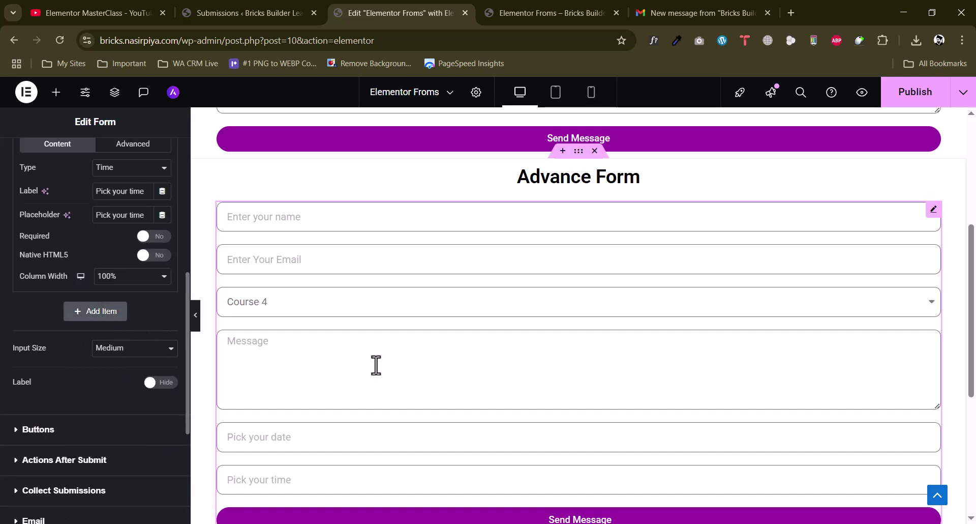
pyautogui.scroll(-1, 305, 398)
pyautogui.click(292, 409)
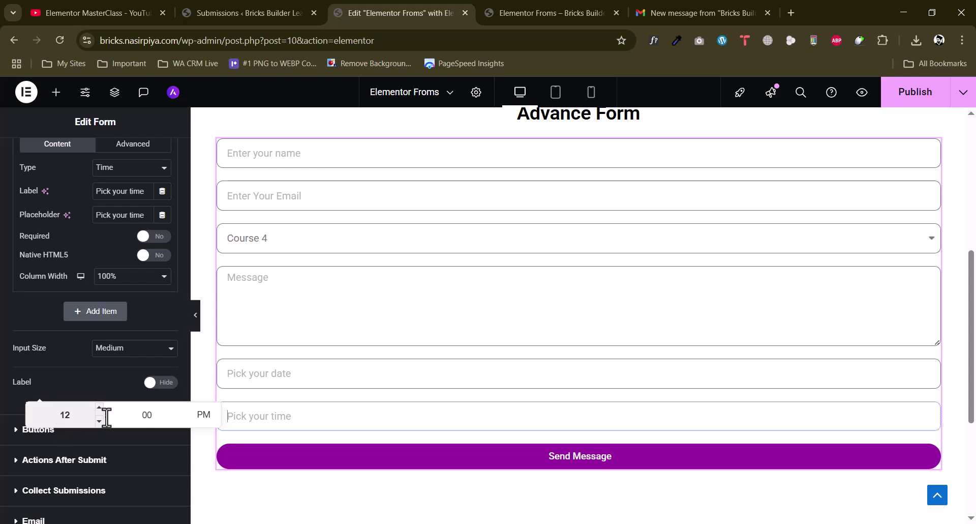
pyautogui.click(64, 414)
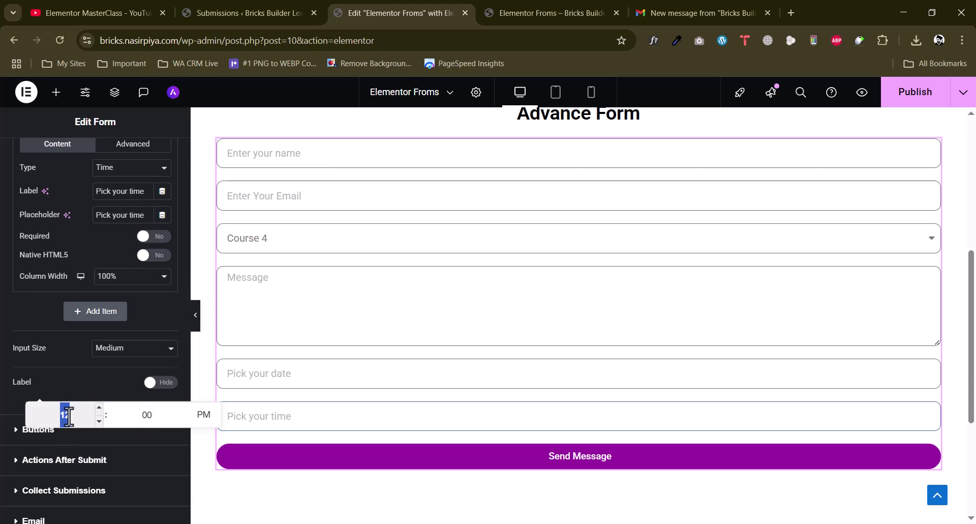
pyautogui.write('5')
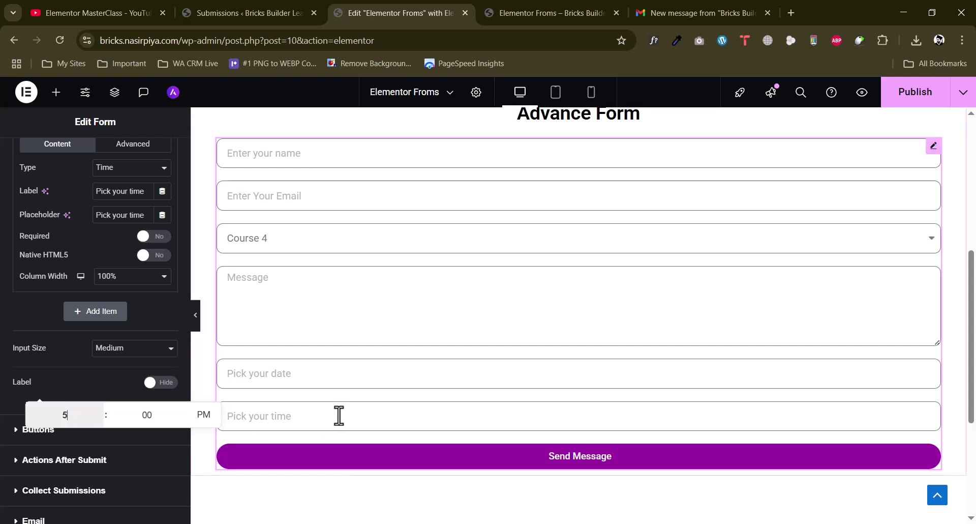
pyautogui.click(341, 411)
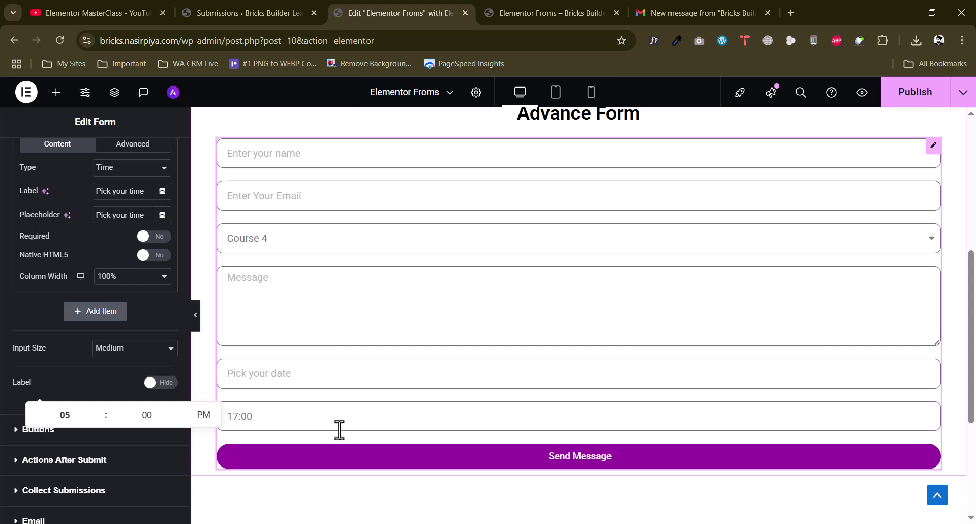
pyautogui.click(28, 340)
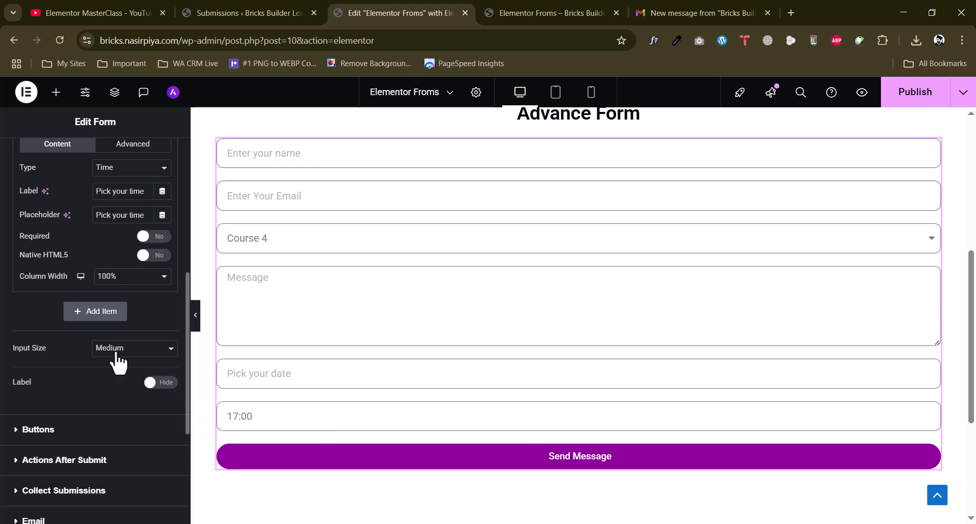
# Add a seventh field at 100% column width and set its type to File Upload
pyautogui.click(109, 312)
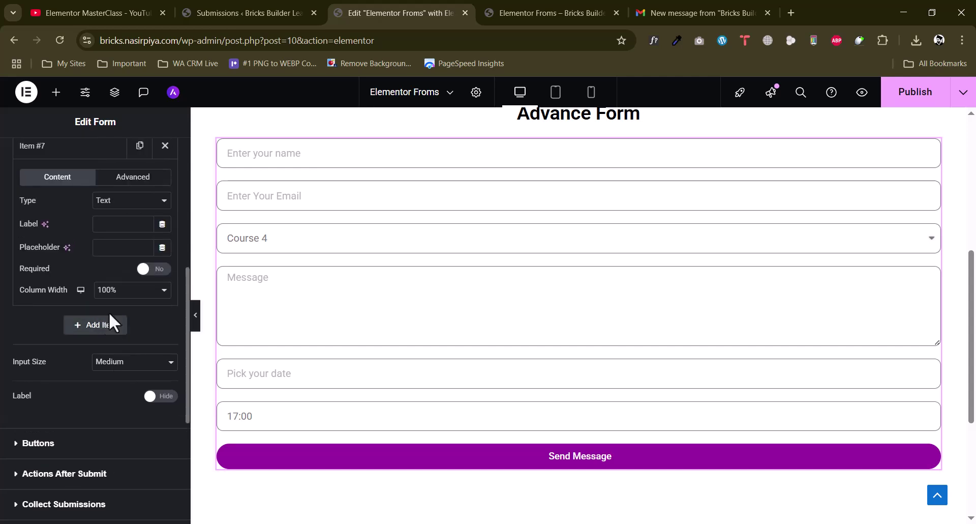
pyautogui.click(113, 292)
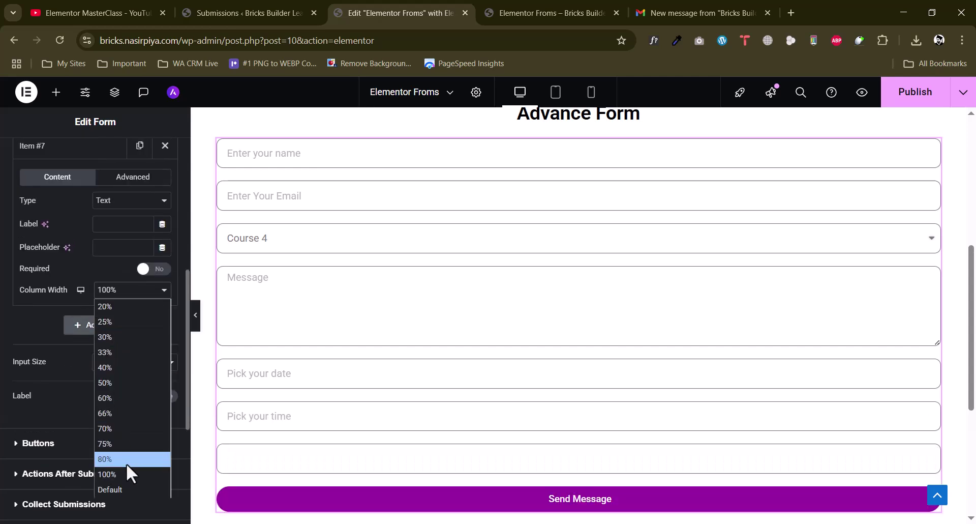
pyautogui.click(29, 335)
pyautogui.scroll(3, 72, 320)
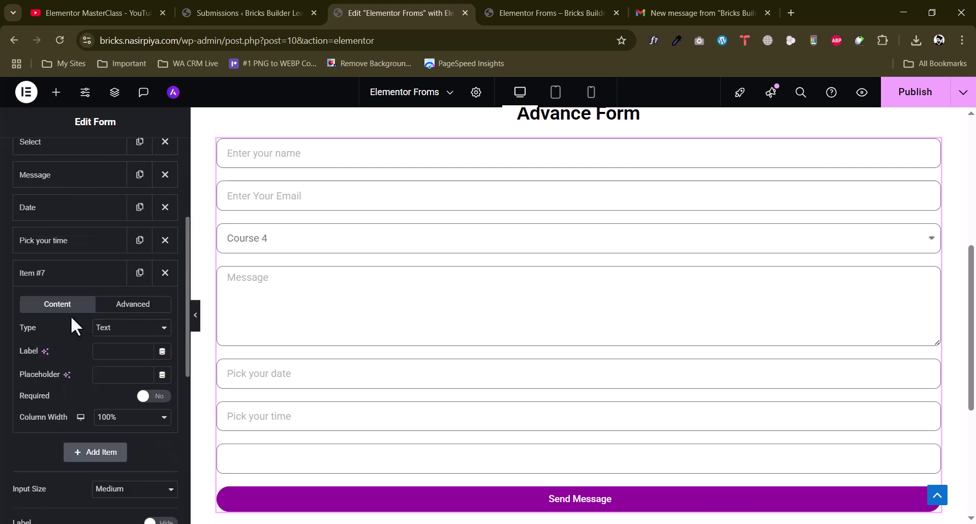
pyautogui.click(121, 328)
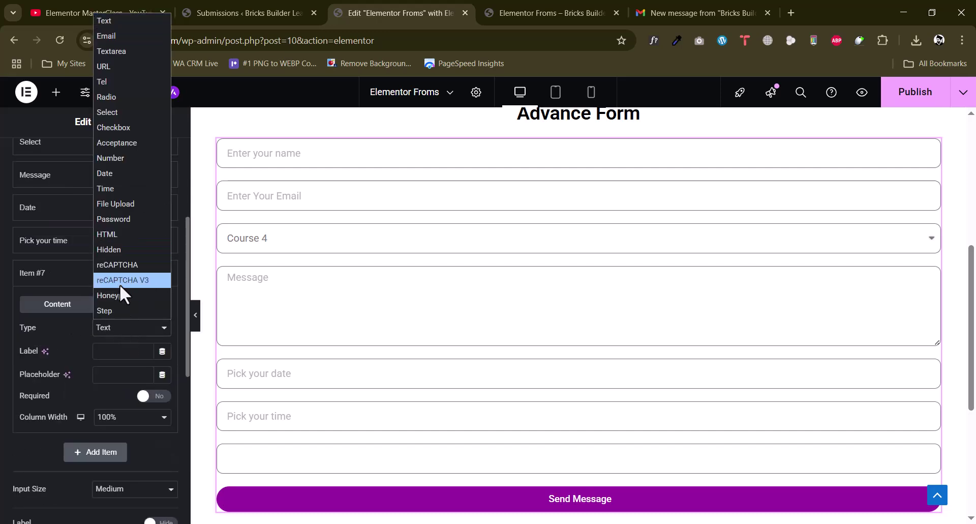
pyautogui.click(108, 203)
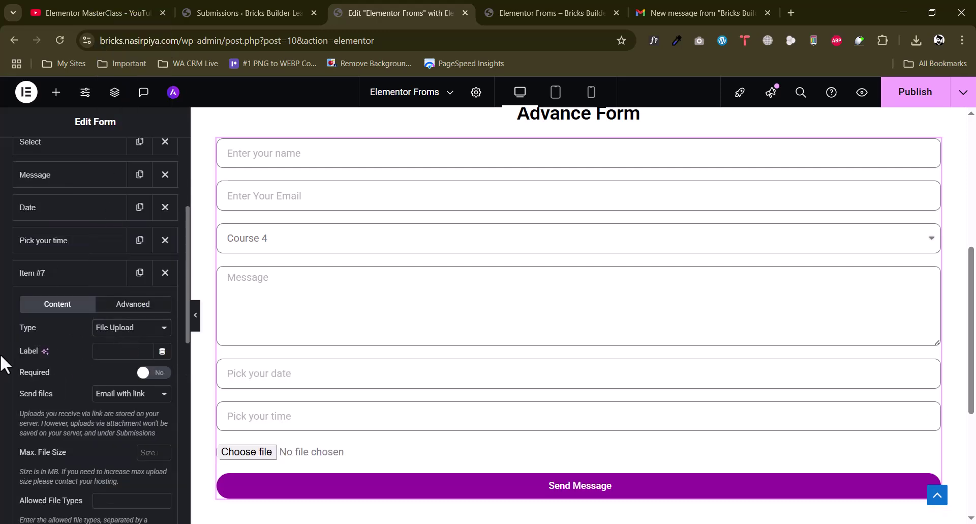
pyautogui.scroll(-3, 103, 355)
pyautogui.scroll(-1, 473, 364)
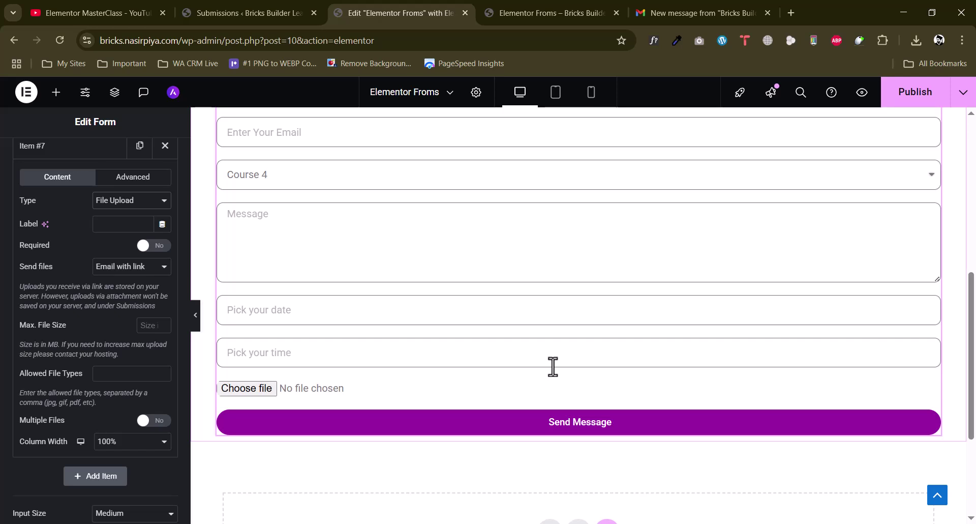
# Label the file field 'Upload file', make it required, and set a 10 MB maximum size
pyautogui.click(113, 229)
pyautogui.write('Upload file')
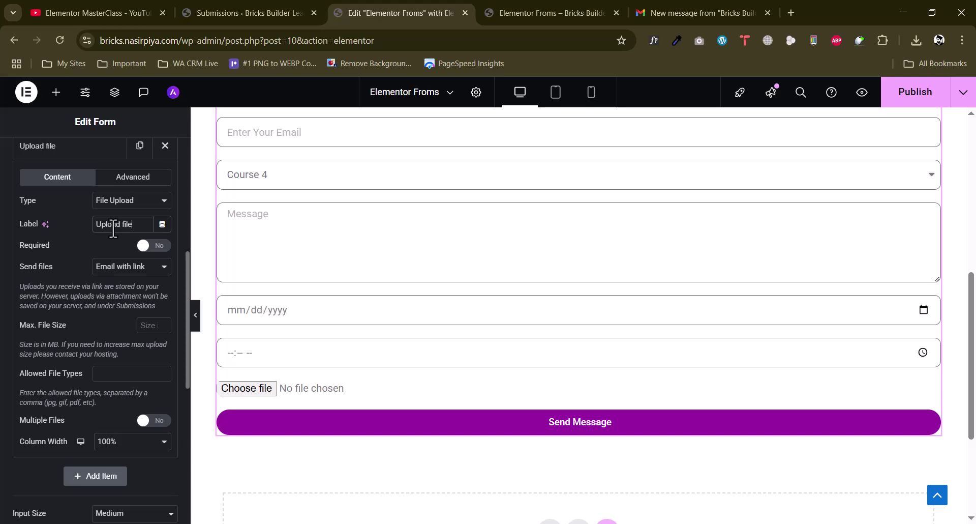
pyautogui.click(157, 246)
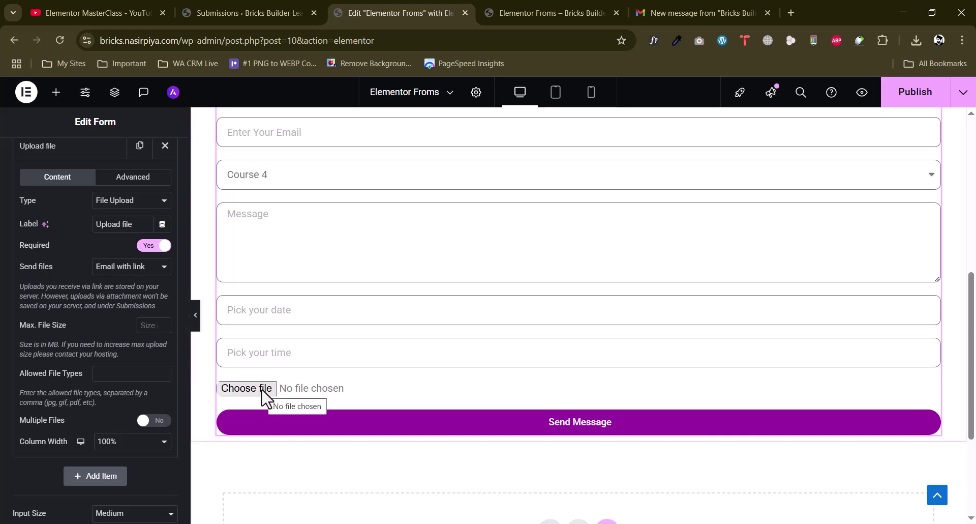
pyautogui.click(147, 325)
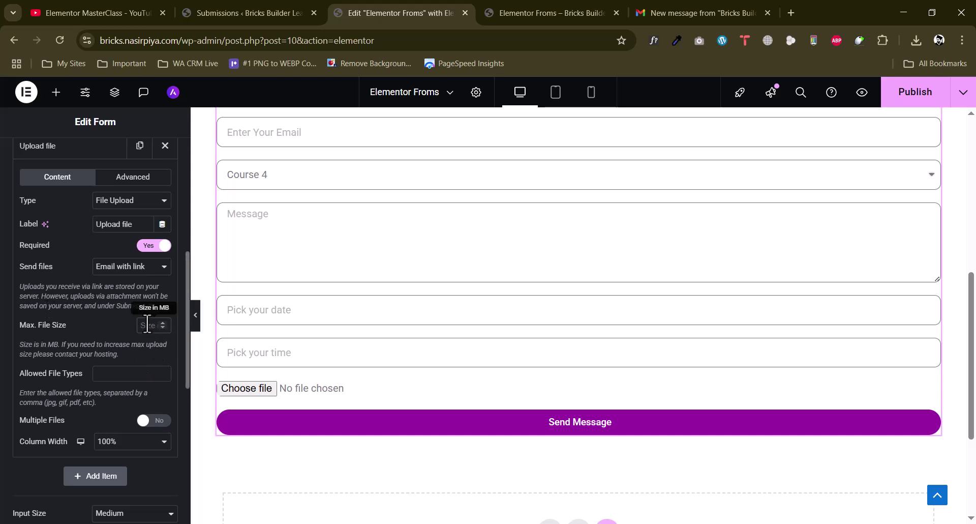
pyautogui.write('10')
# Allow only jpg, pdf, png files and enable multiple files, up to 3
pyautogui.click(102, 373)
pyautogui.write('jpg,')
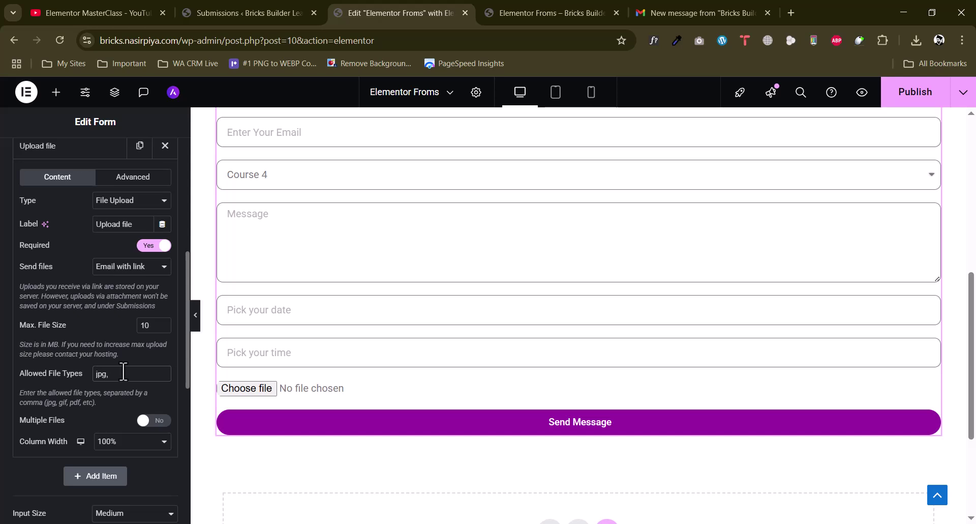
pyautogui.write('pdf')
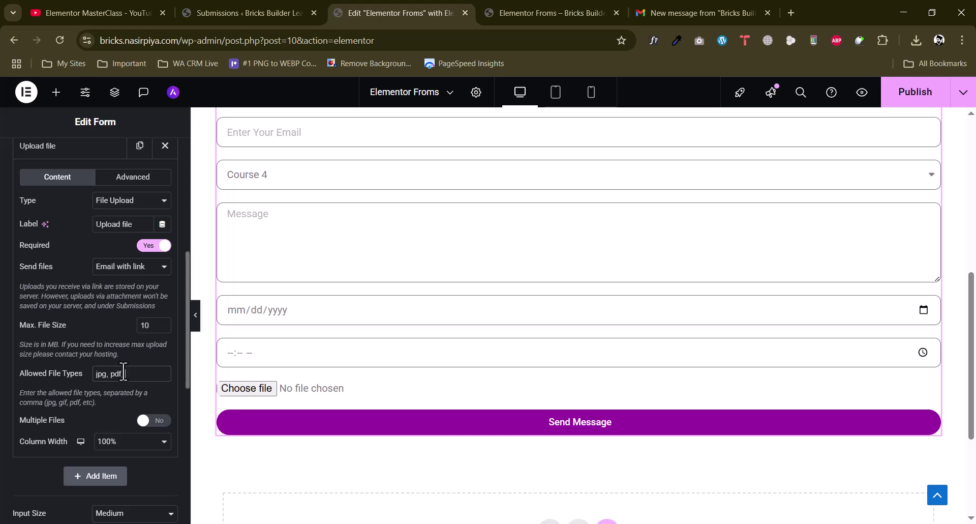
pyautogui.write(', png')
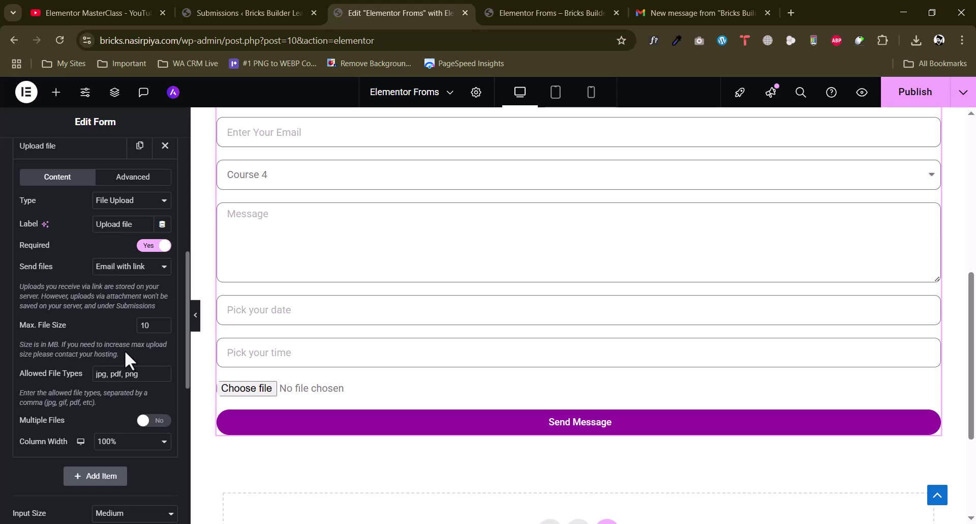
pyautogui.scroll(-3, 124, 350)
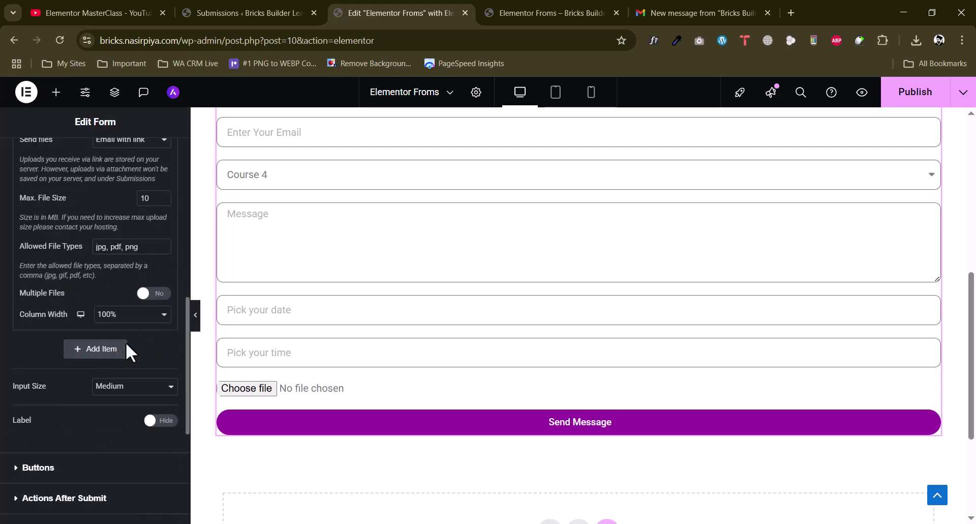
pyautogui.click(161, 298)
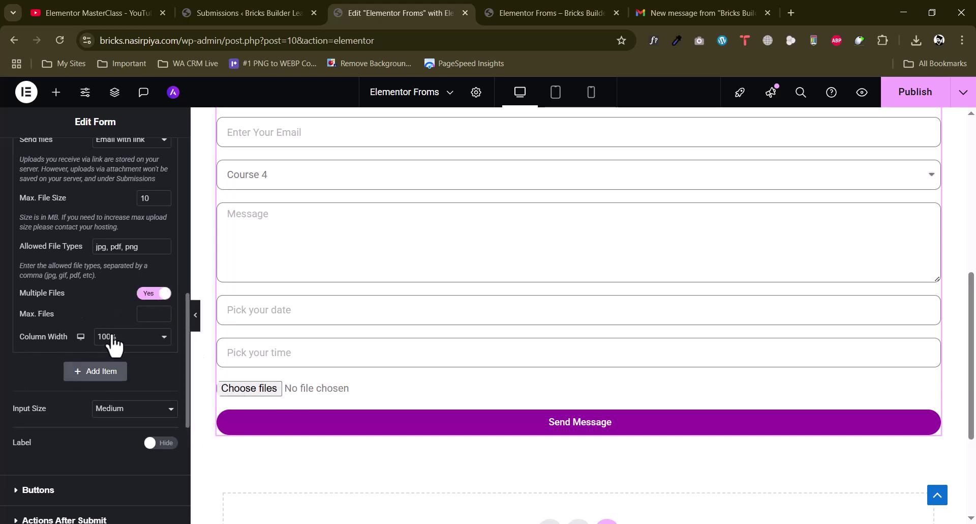
pyautogui.write('3')
pyautogui.scroll(4, 109, 315)
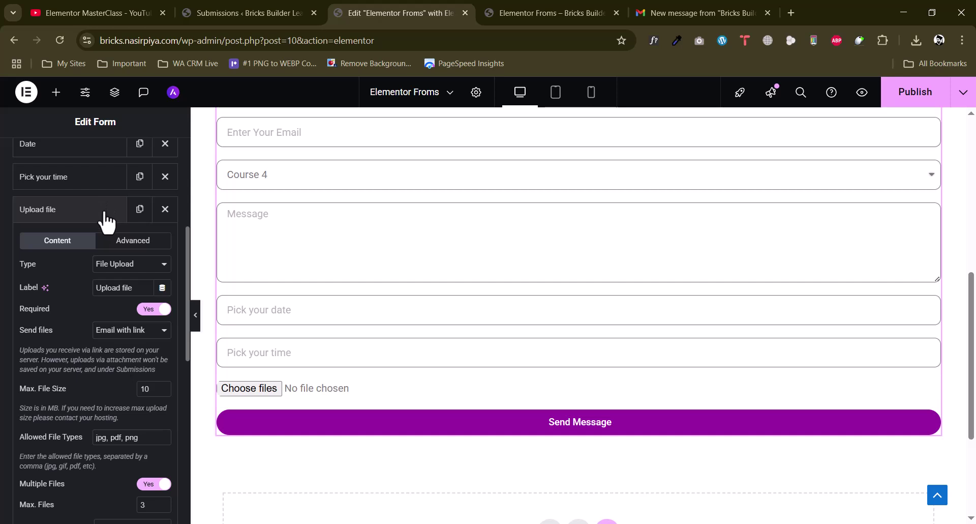
# Check the Upload file field's ID and shortcode, then collapse its settings
pyautogui.click(124, 244)
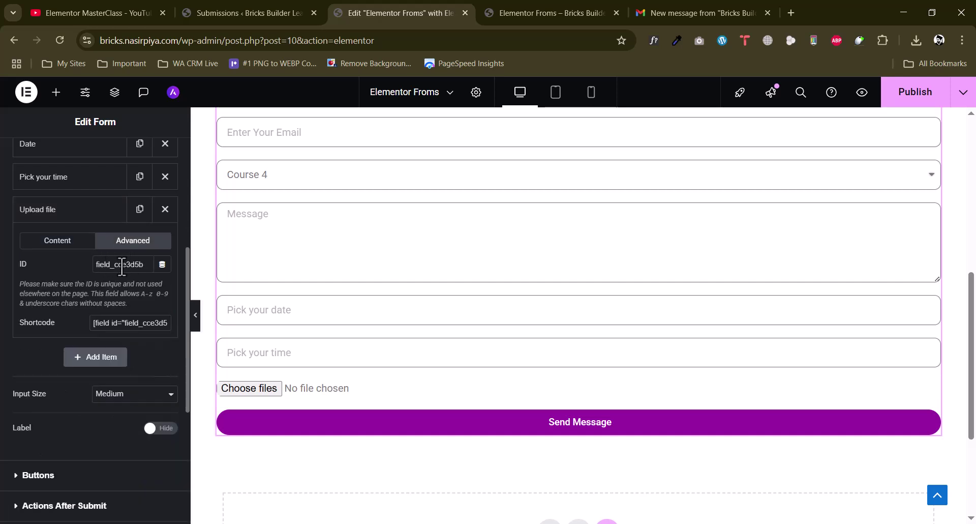
pyautogui.click(130, 330)
pyautogui.click(56, 243)
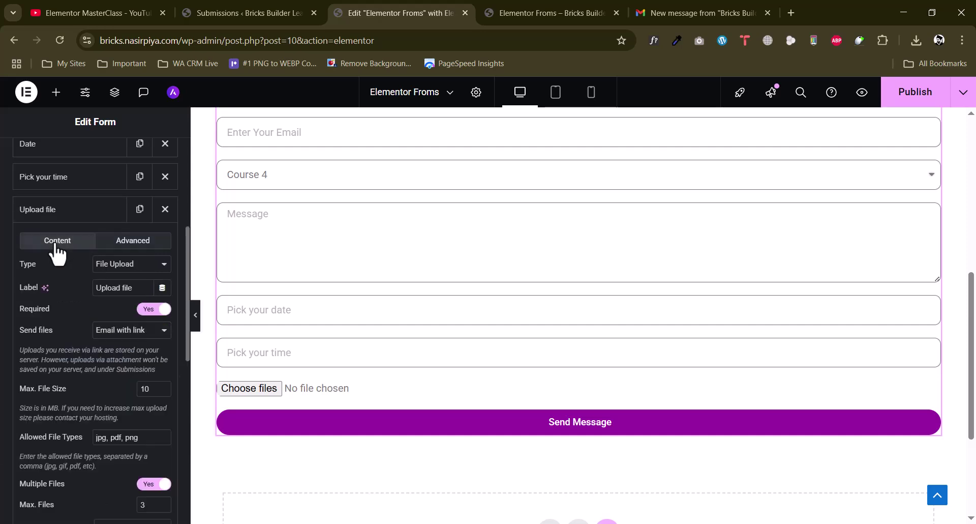
pyautogui.click(69, 211)
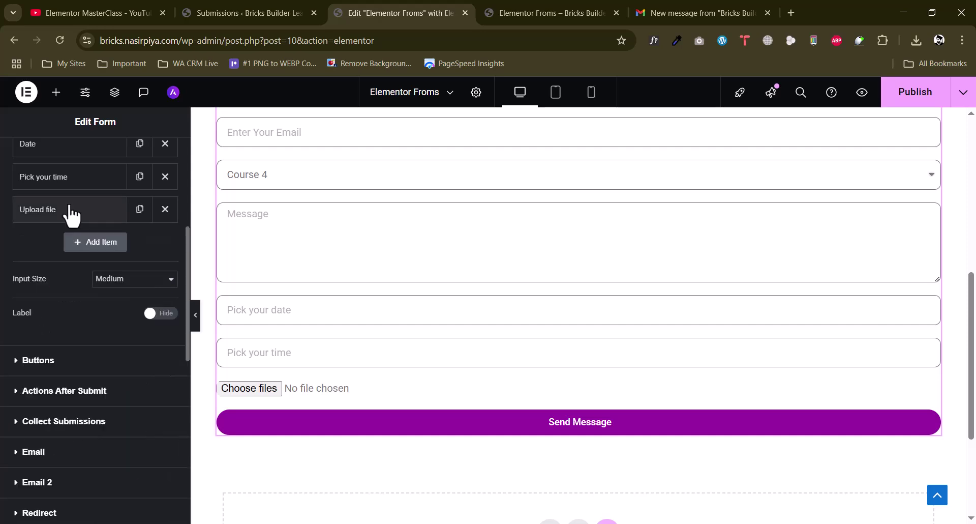
# Add a trial Step field to the form, then delete it
pyautogui.click(104, 244)
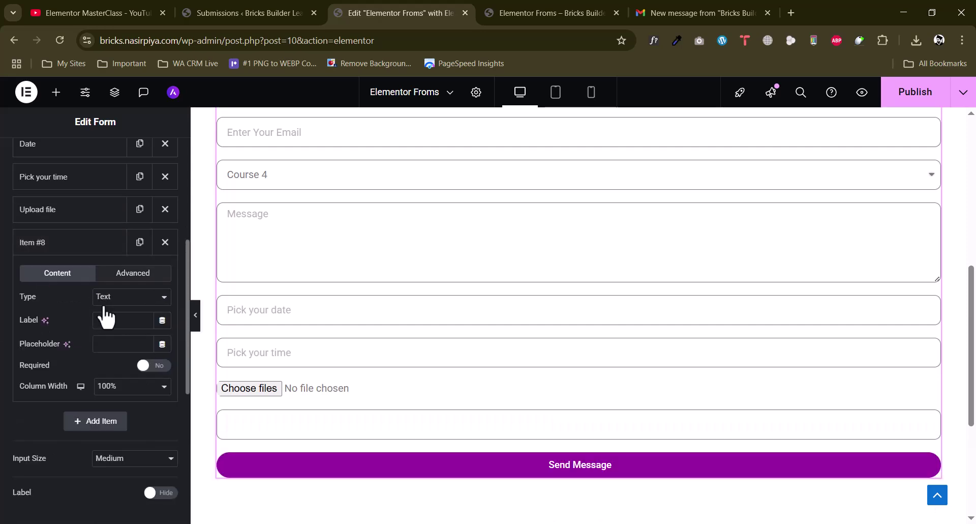
pyautogui.click(130, 297)
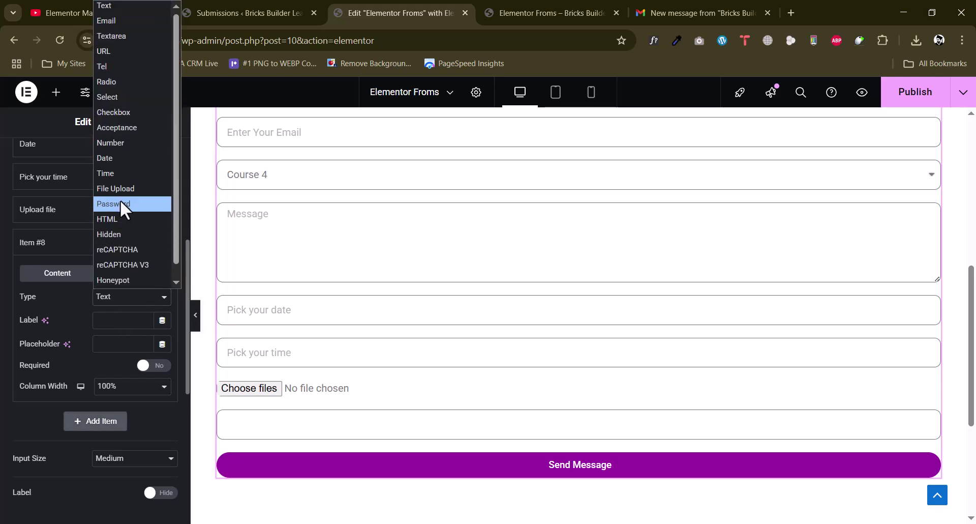
pyautogui.scroll(-1, 127, 232)
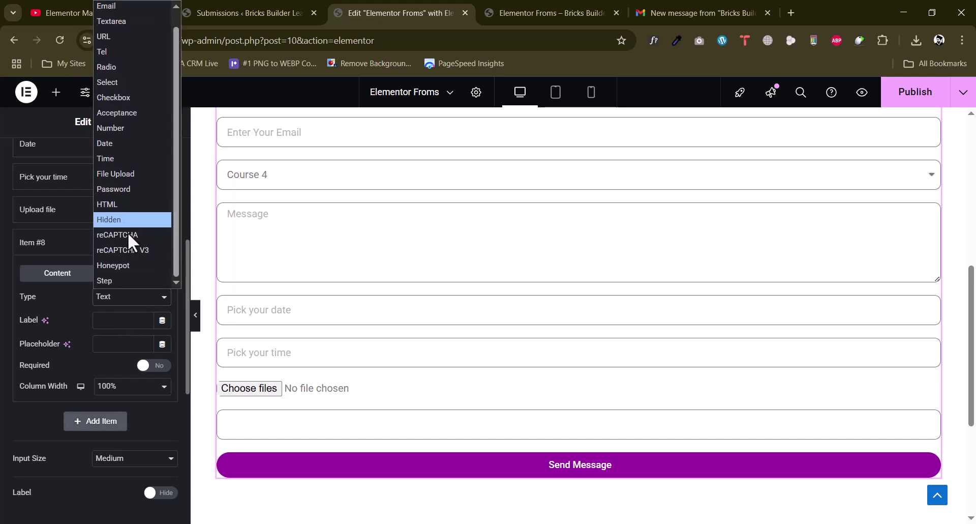
pyautogui.click(113, 280)
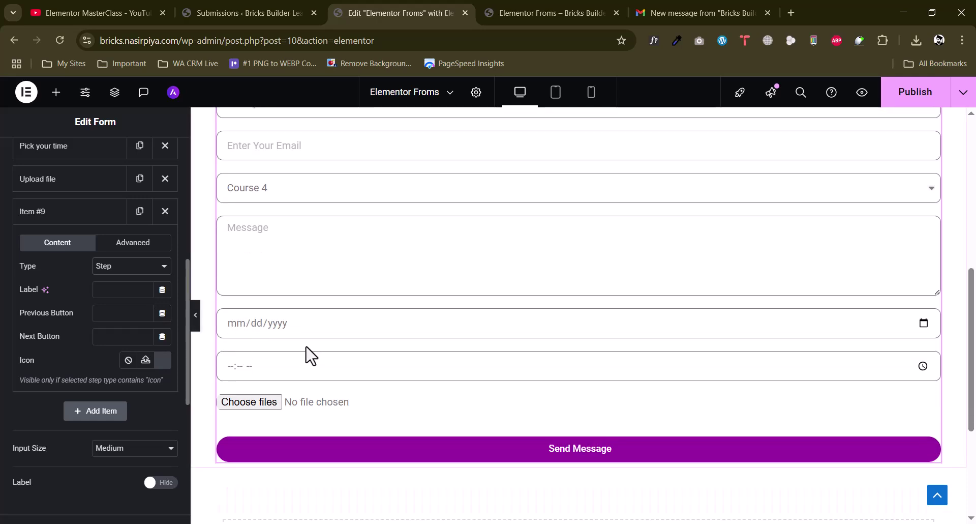
pyautogui.scroll(8, 315, 349)
pyautogui.scroll(-3, 356, 364)
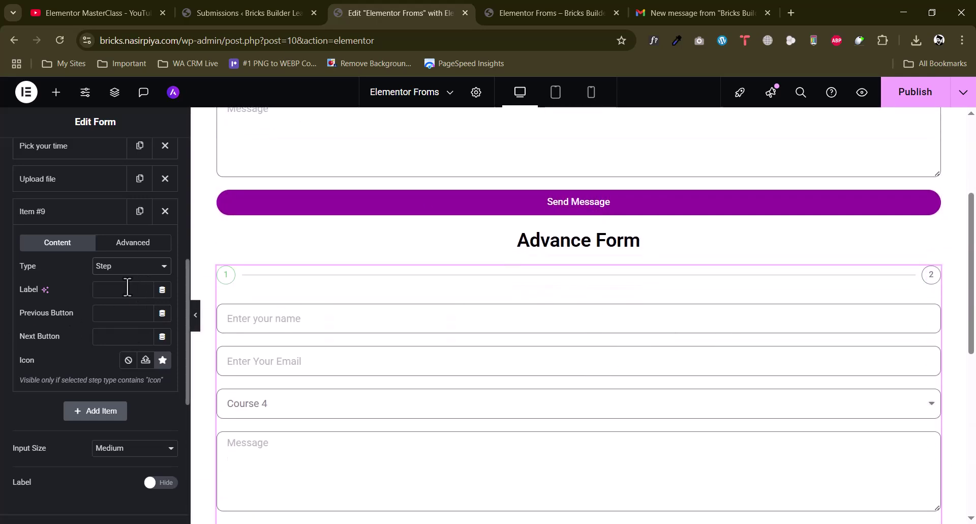
pyautogui.click(131, 267)
pyautogui.click(131, 253)
pyautogui.scroll(2, 128, 381)
pyautogui.click(164, 337)
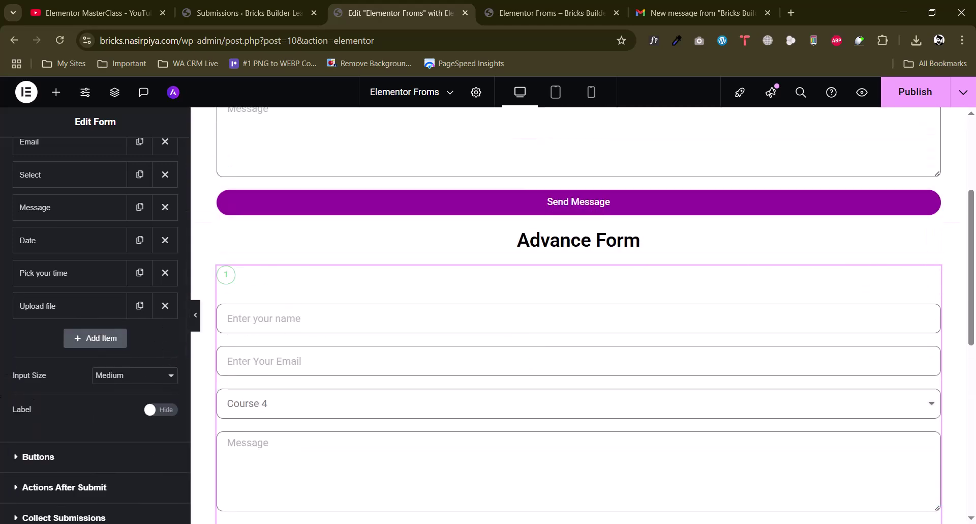
# Restore an earlier state from History and delete the reCAPTCHA field
pyautogui.click(74, 306)
pyautogui.click(74, 306)
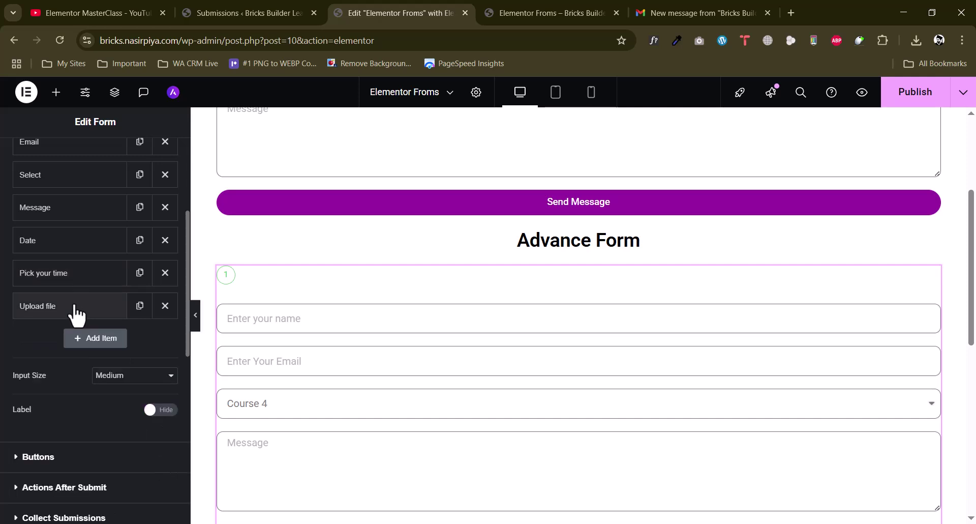
pyautogui.scroll(-5, 380, 361)
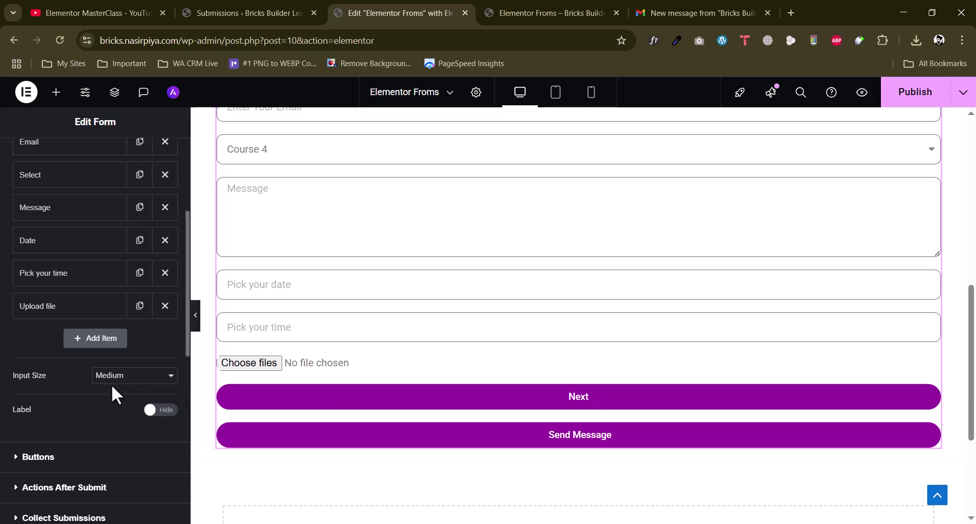
pyautogui.click(26, 92)
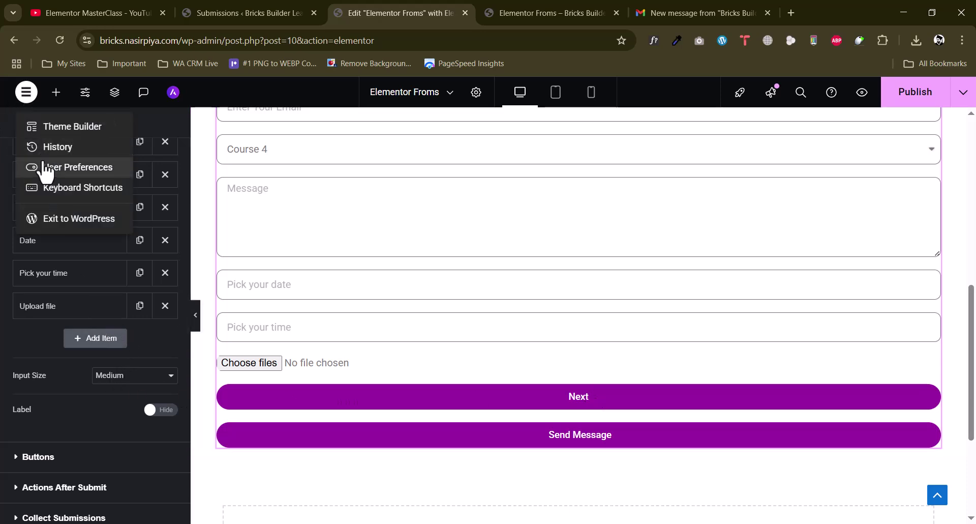
pyautogui.click(51, 147)
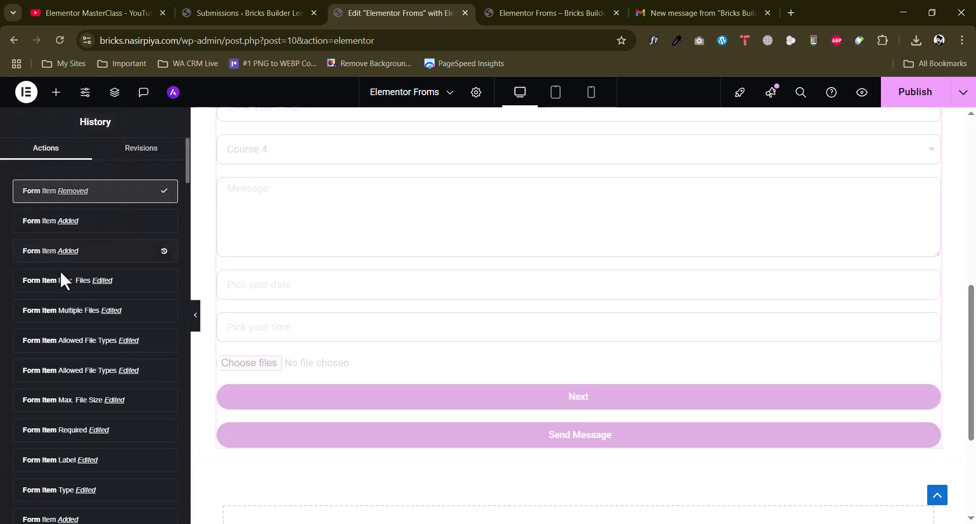
pyautogui.click(35, 228)
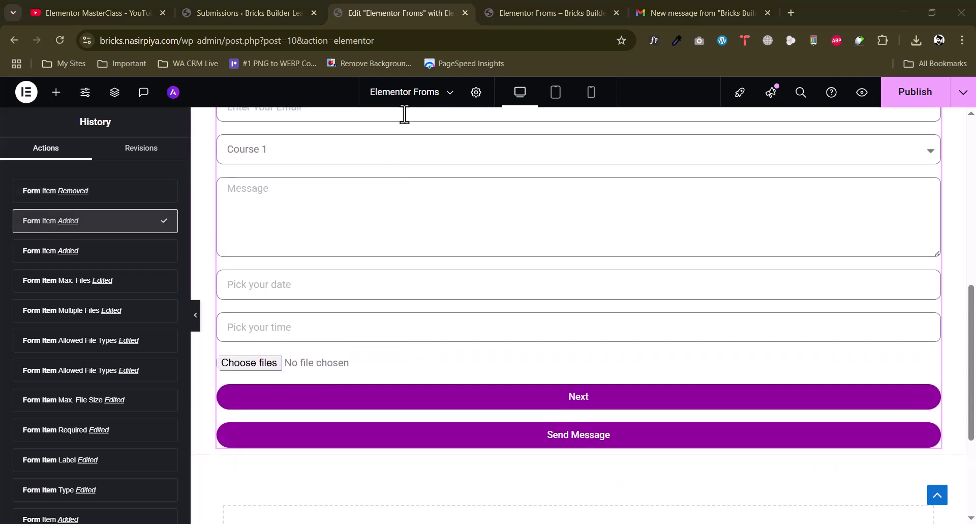
pyautogui.scroll(5, 331, 274)
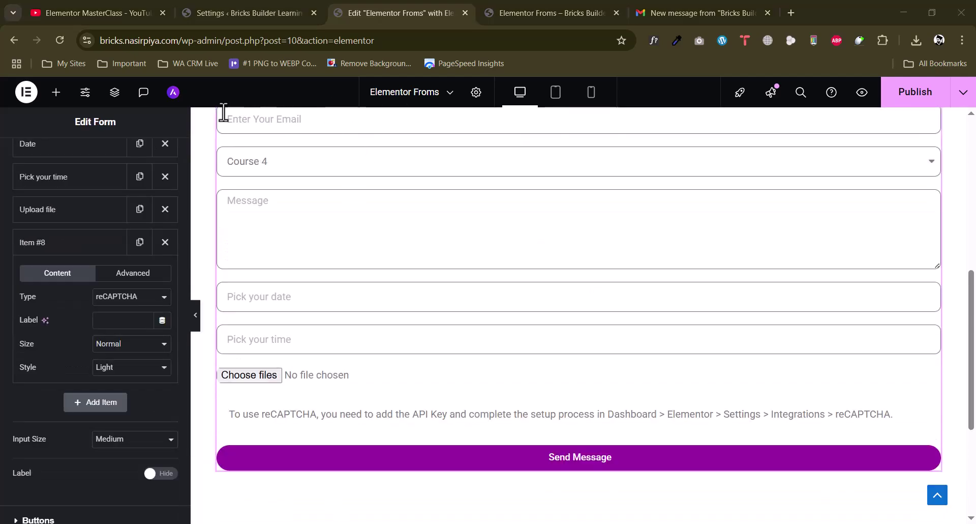
pyautogui.click(159, 249)
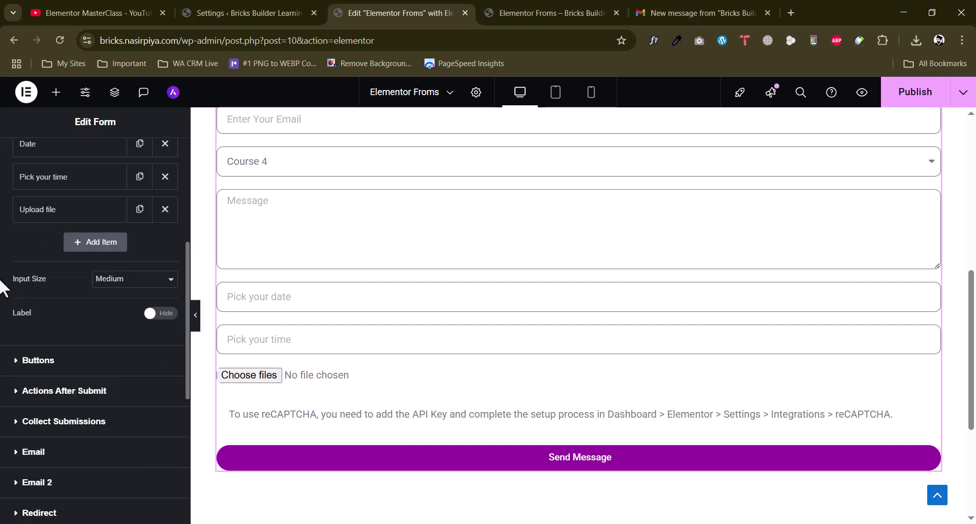
pyautogui.scroll(4, 31, 305)
# Publish the page, review the Advance Form on the front-end preview, and return to the editor
pyautogui.click(915, 93)
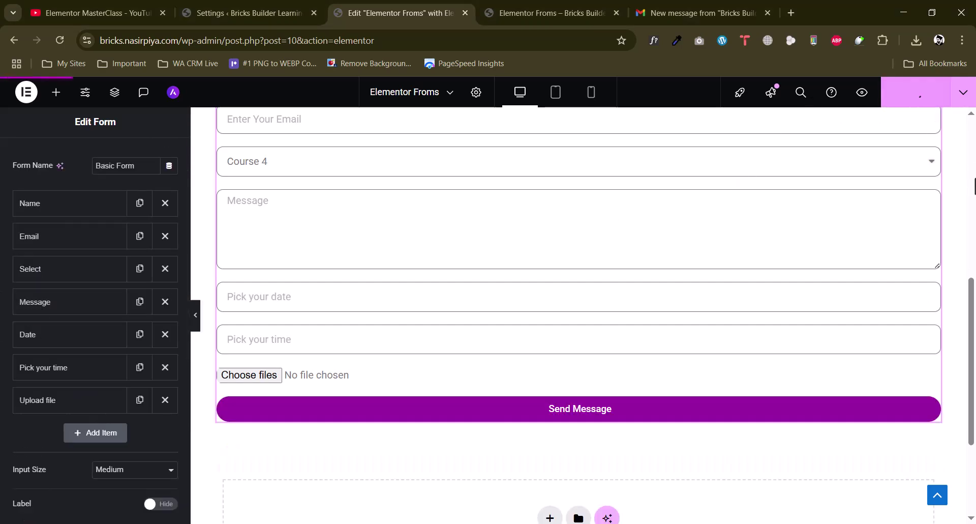
pyautogui.click(549, 13)
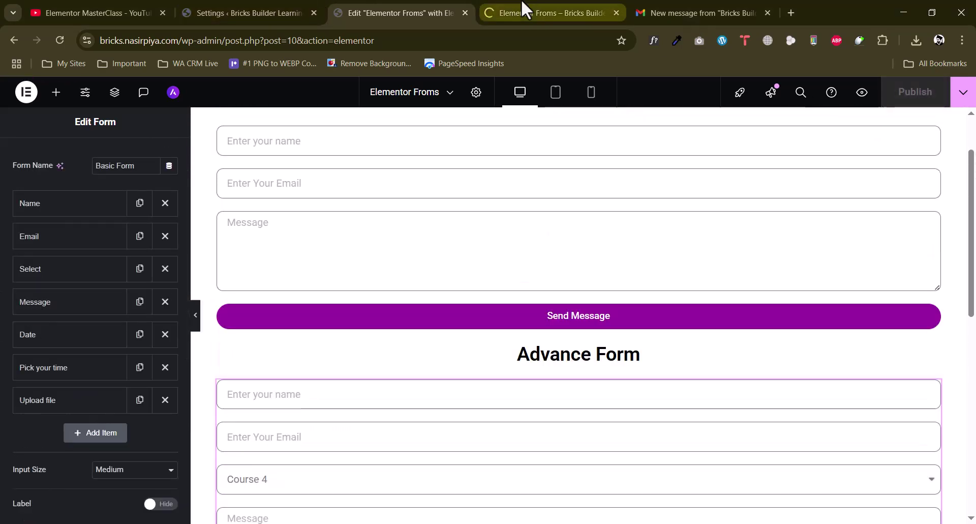
pyautogui.scroll(-2, 938, 234)
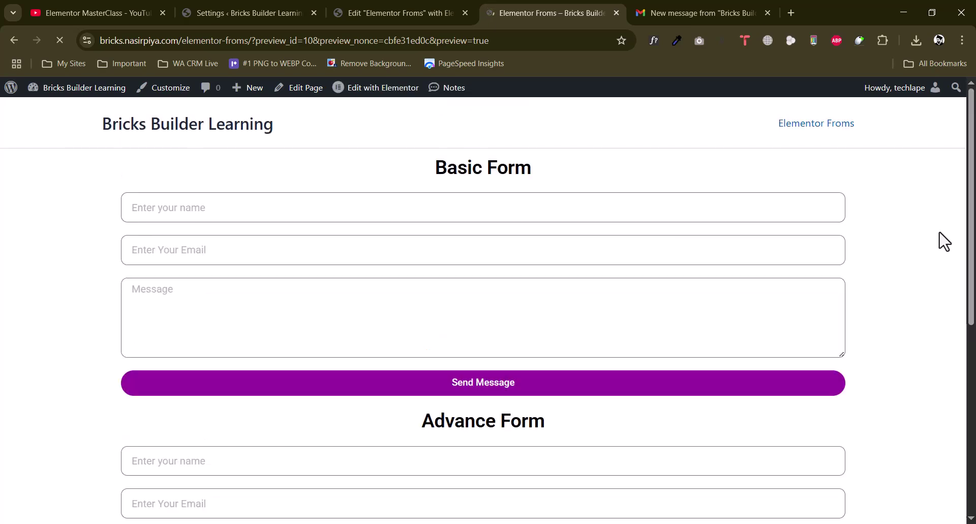
pyautogui.scroll(-7, 941, 239)
pyautogui.scroll(3, 949, 244)
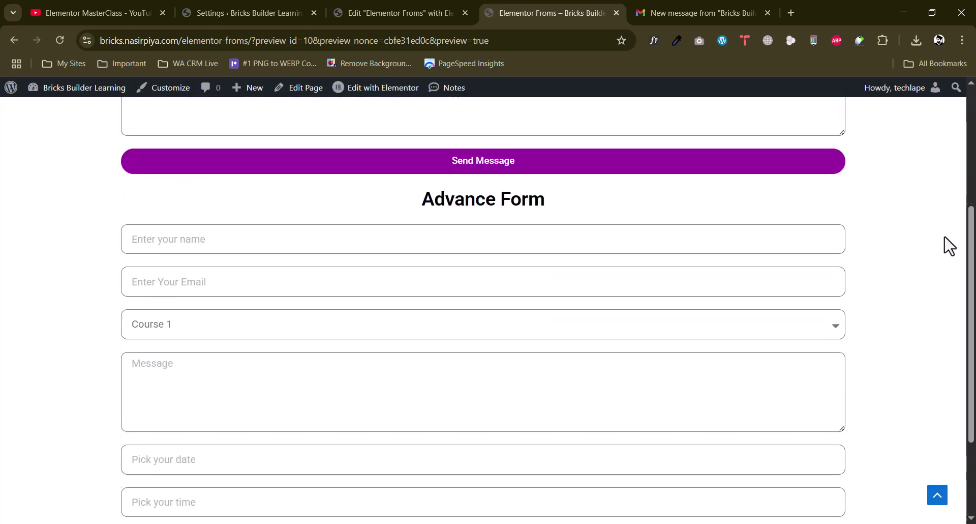
pyautogui.scroll(-1, 203, 198)
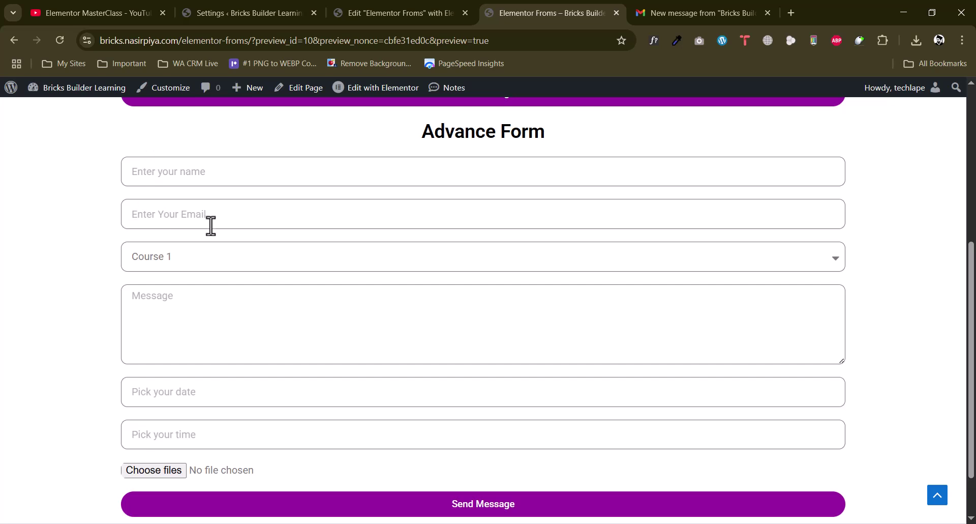
pyautogui.scroll(-2, 318, 258)
pyautogui.scroll(2, 317, 254)
pyautogui.scroll(-1, 326, 321)
pyautogui.scroll(1, 295, 356)
pyautogui.click(403, 11)
pyautogui.scroll(-2, 556, 349)
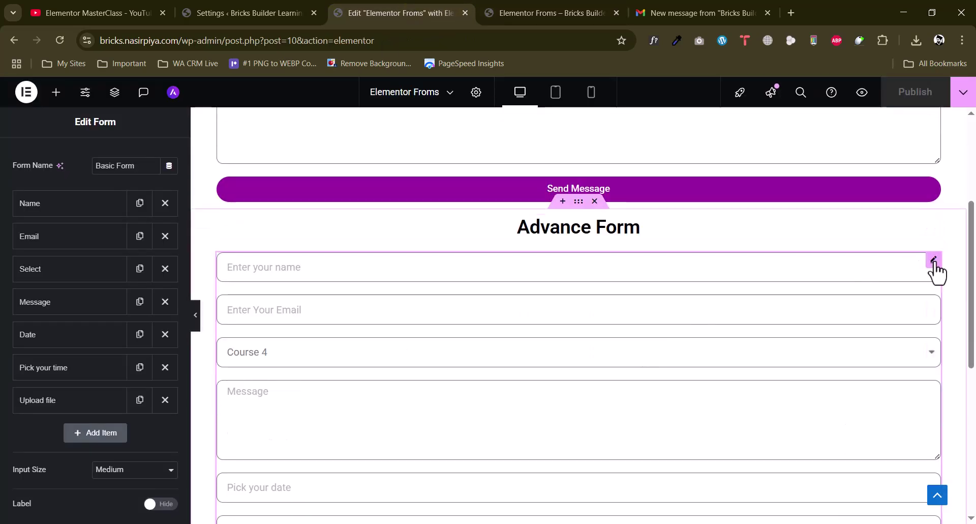
# Move the Message field to the end and set Name and Email to 50% width
pyautogui.moveTo(47, 308); pyautogui.dragTo(5, 379)
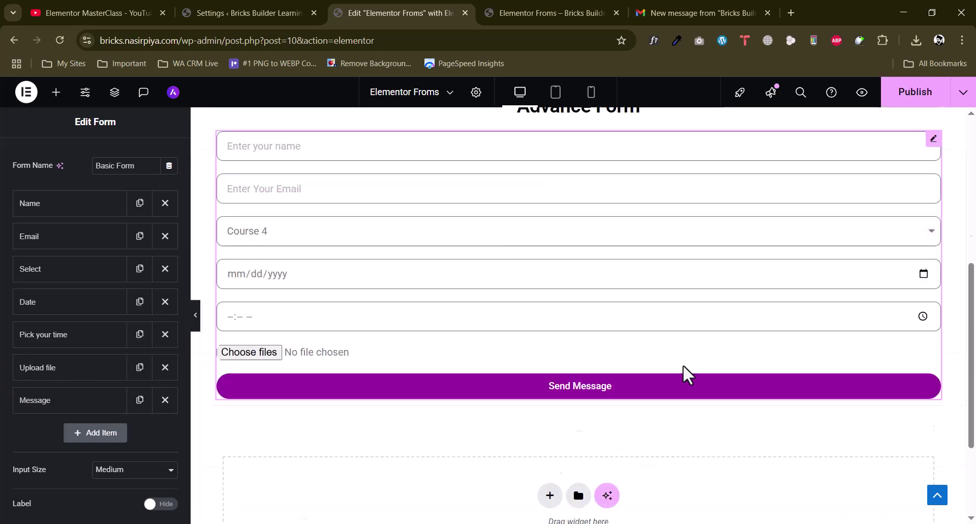
pyautogui.scroll(2, 29, 319)
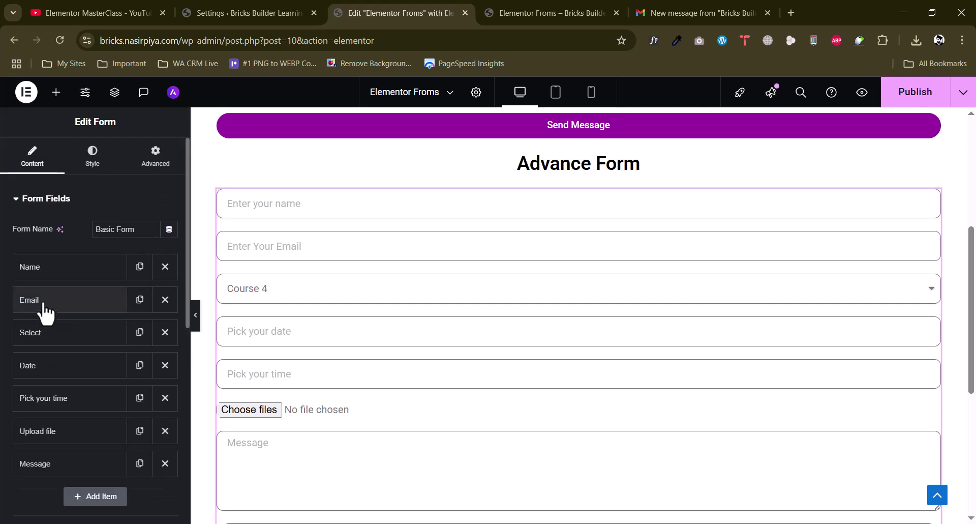
pyautogui.click(63, 274)
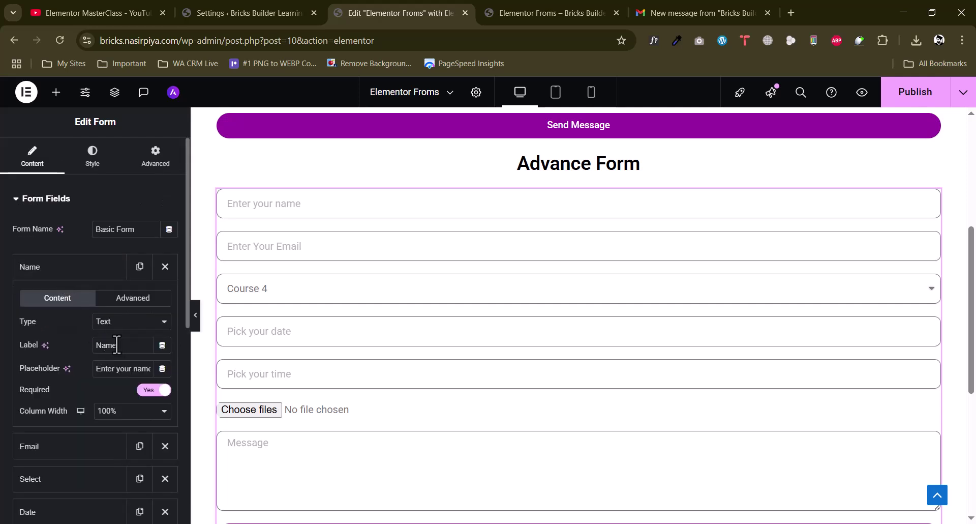
pyautogui.click(116, 412)
pyautogui.click(113, 285)
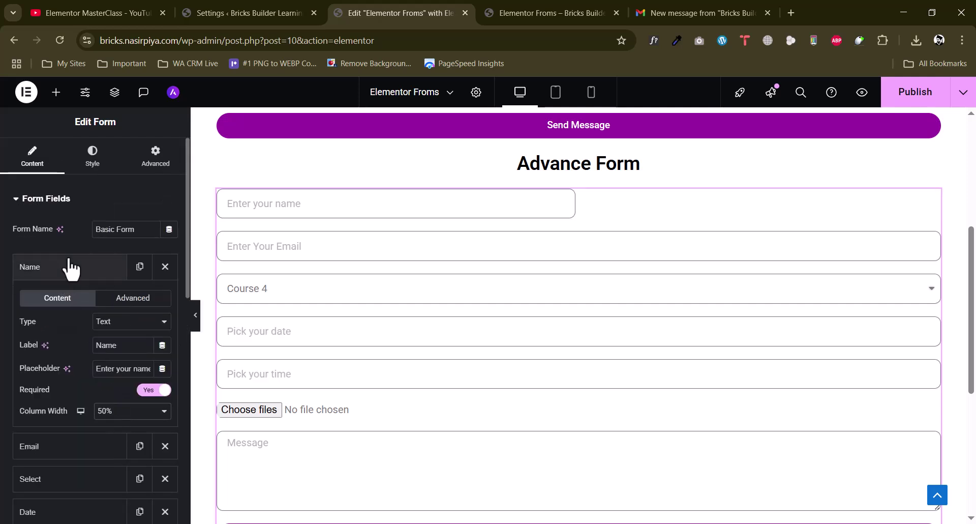
pyautogui.click(72, 268)
pyautogui.click(71, 301)
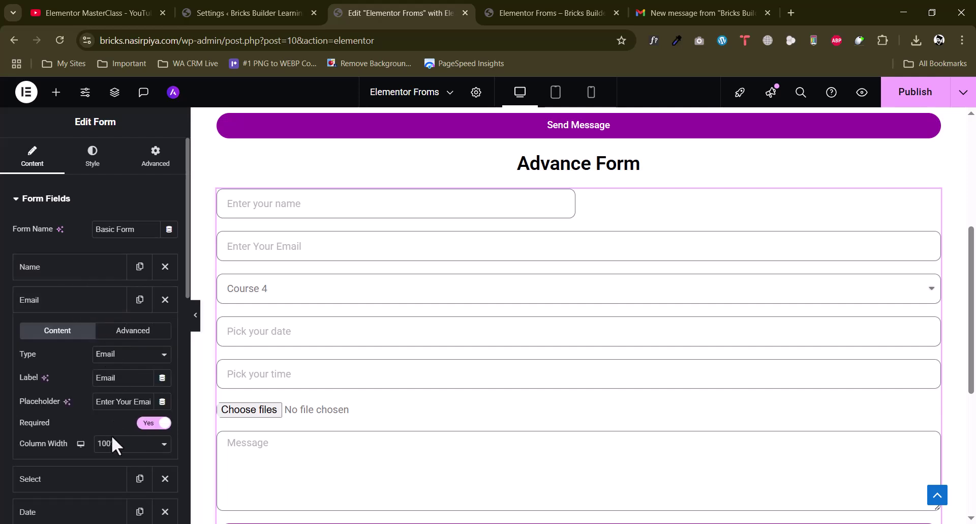
pyautogui.click(111, 436)
pyautogui.click(102, 315)
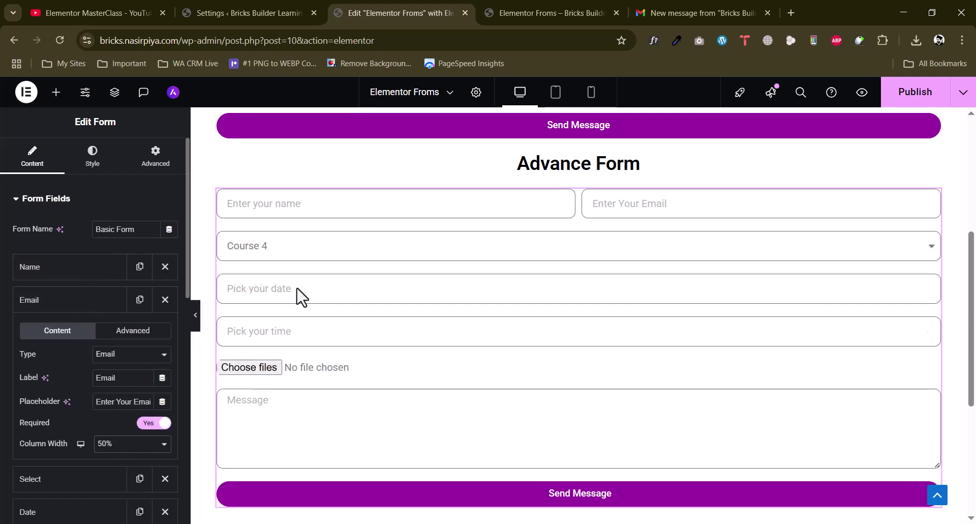
pyautogui.click(72, 305)
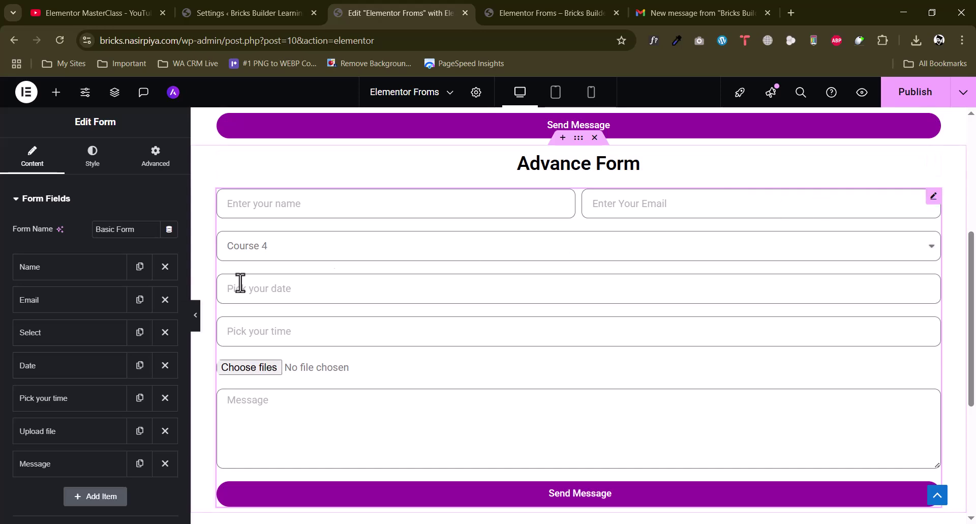
# Set the course Select and Date fields to 50% column width
pyautogui.click(48, 333)
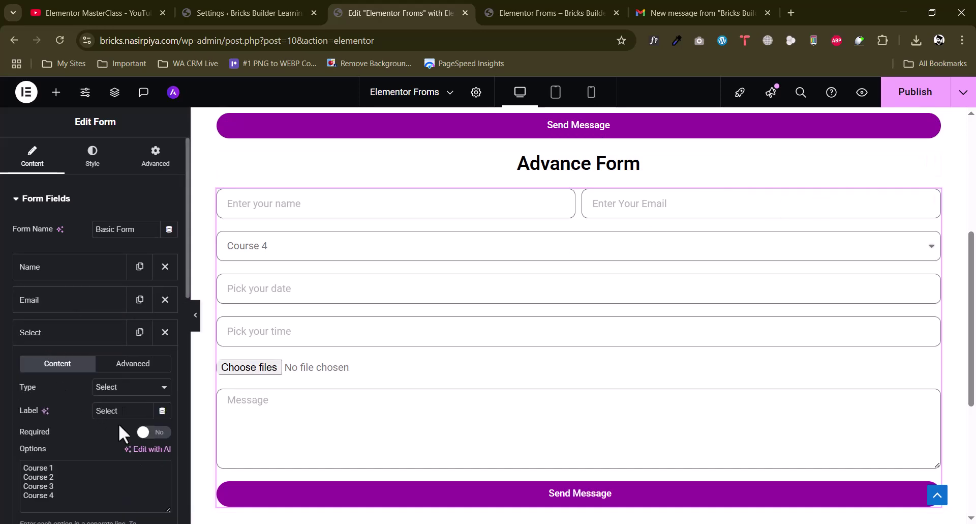
pyautogui.scroll(-3, 117, 422)
pyautogui.click(136, 465)
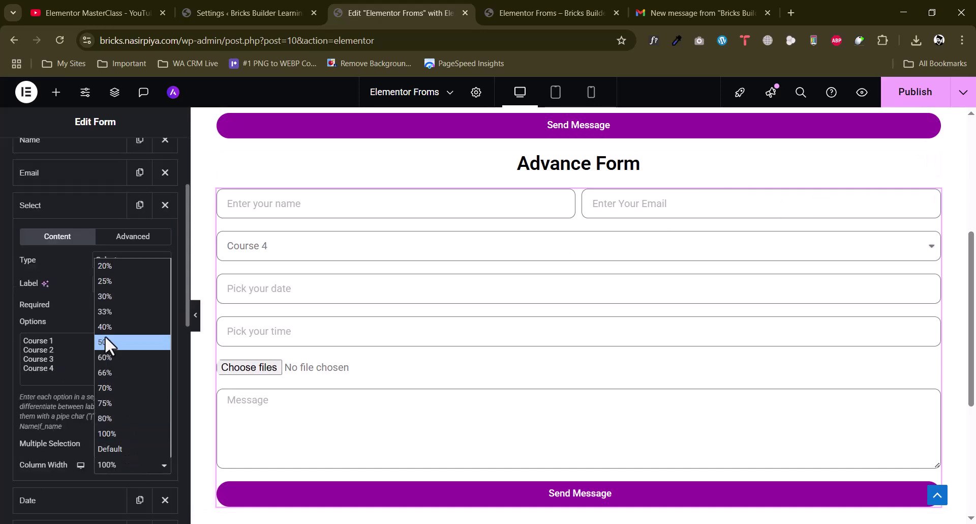
pyautogui.click(105, 331)
pyautogui.click(76, 207)
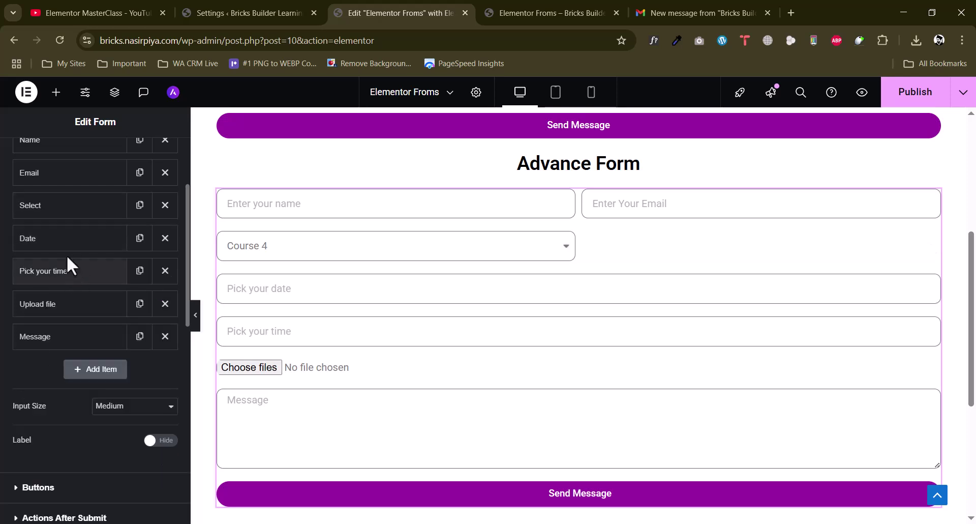
pyautogui.click(61, 240)
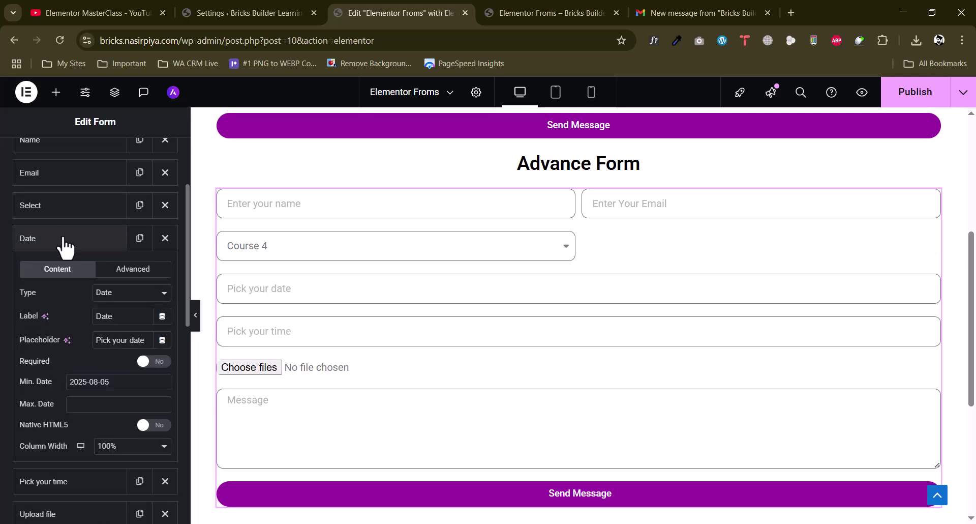
pyautogui.click(126, 450)
pyautogui.click(109, 317)
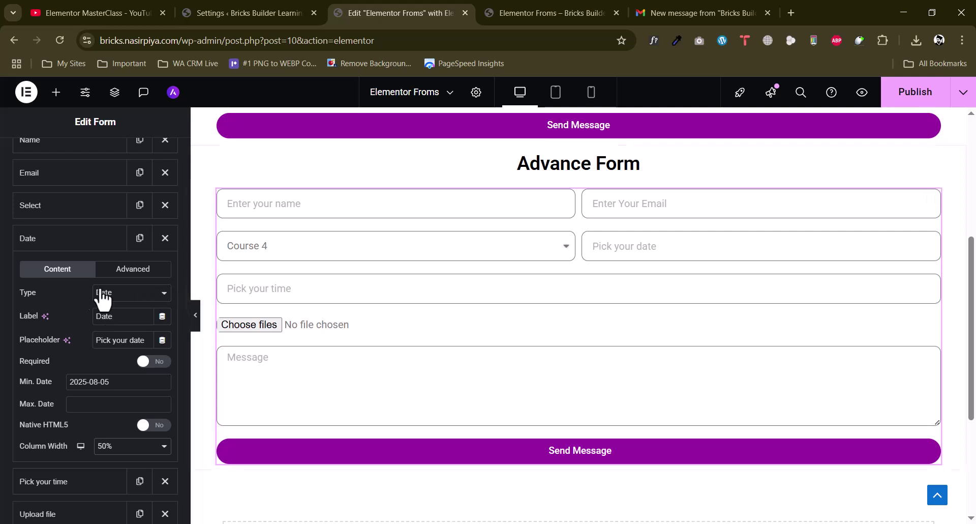
pyautogui.click(48, 239)
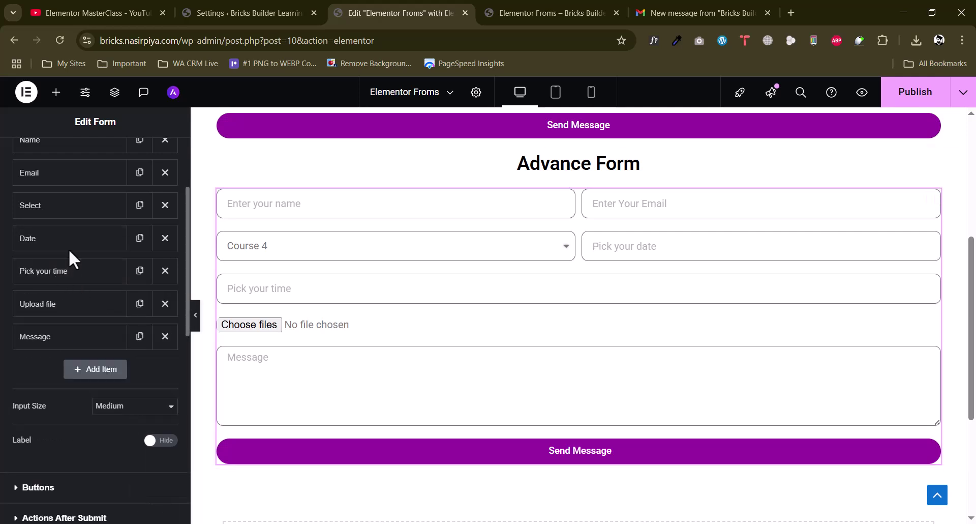
# Set Pick your time and Upload file to 50% width and publish the page
pyautogui.scroll(1, 448, 313)
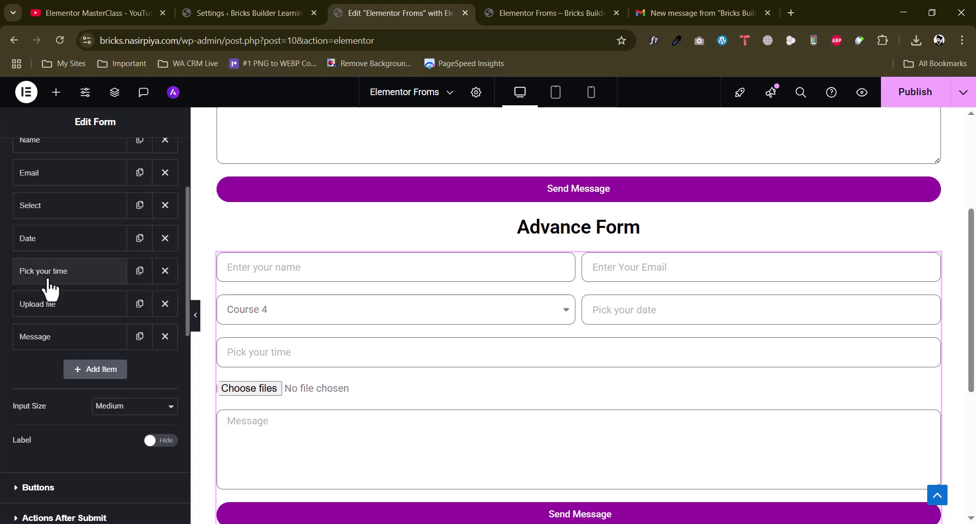
pyautogui.click(49, 274)
pyautogui.click(120, 436)
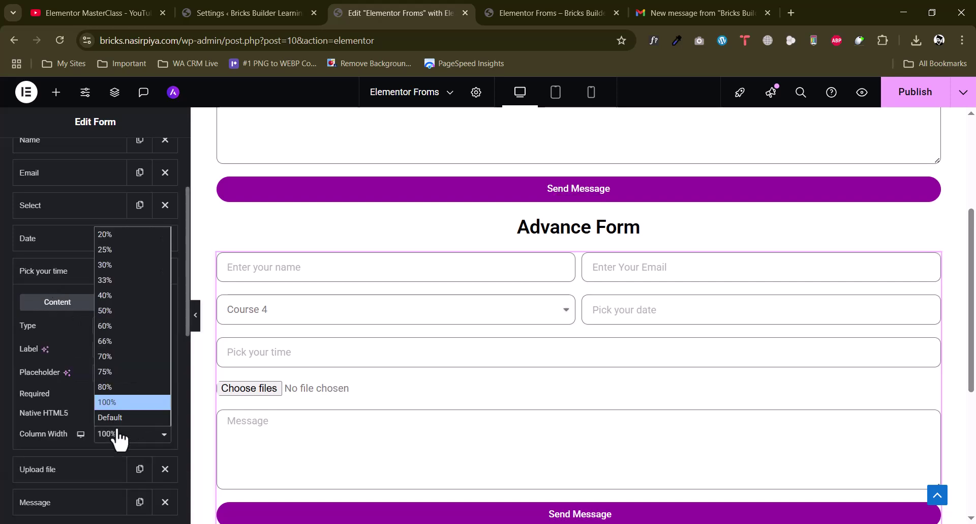
pyautogui.click(105, 321)
pyautogui.click(69, 278)
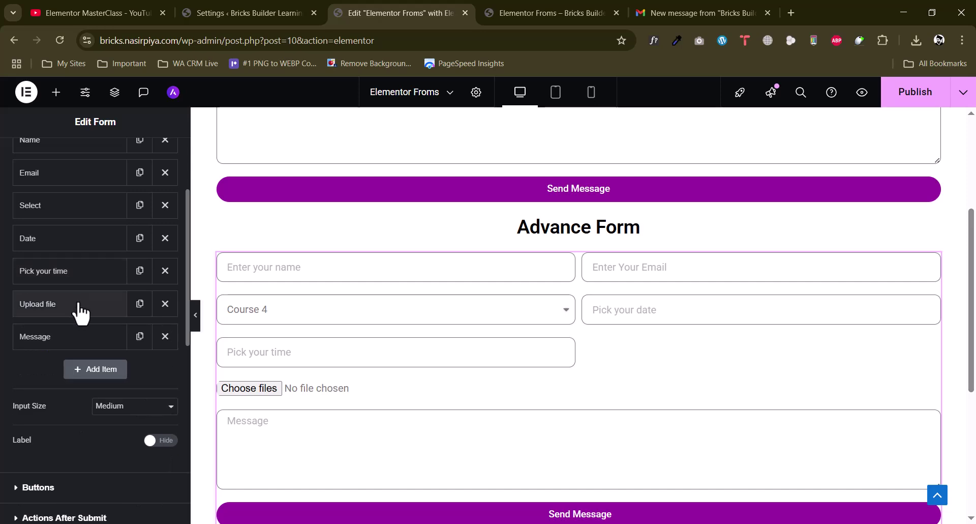
pyautogui.click(77, 307)
pyautogui.scroll(-3, 127, 407)
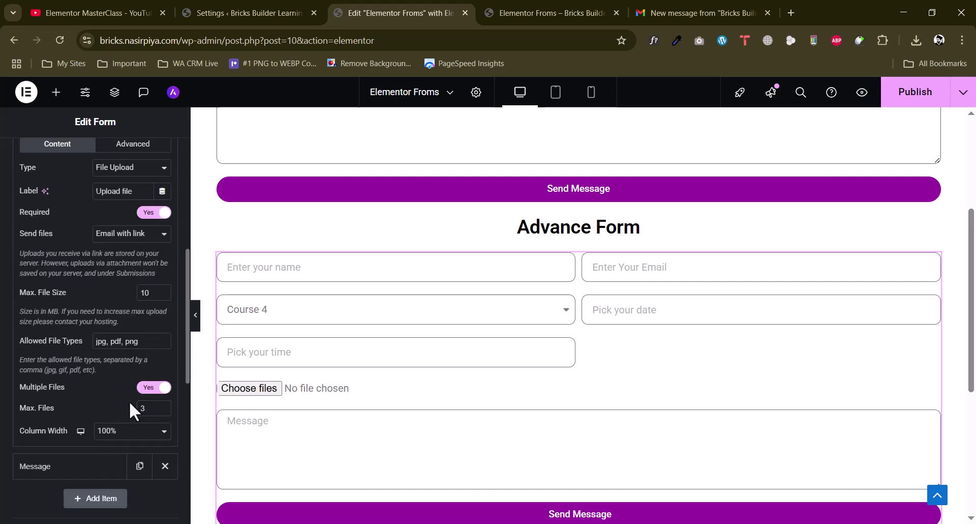
pyautogui.click(137, 431)
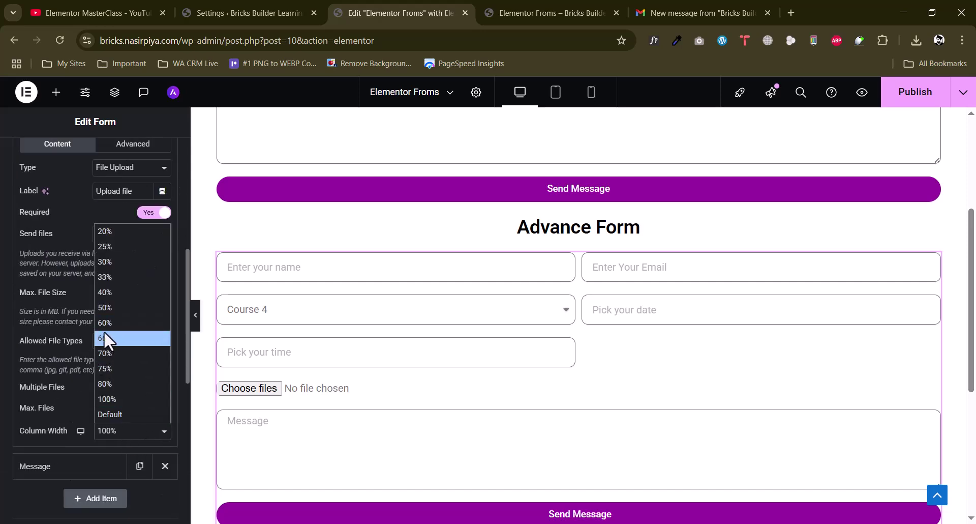
pyautogui.click(106, 307)
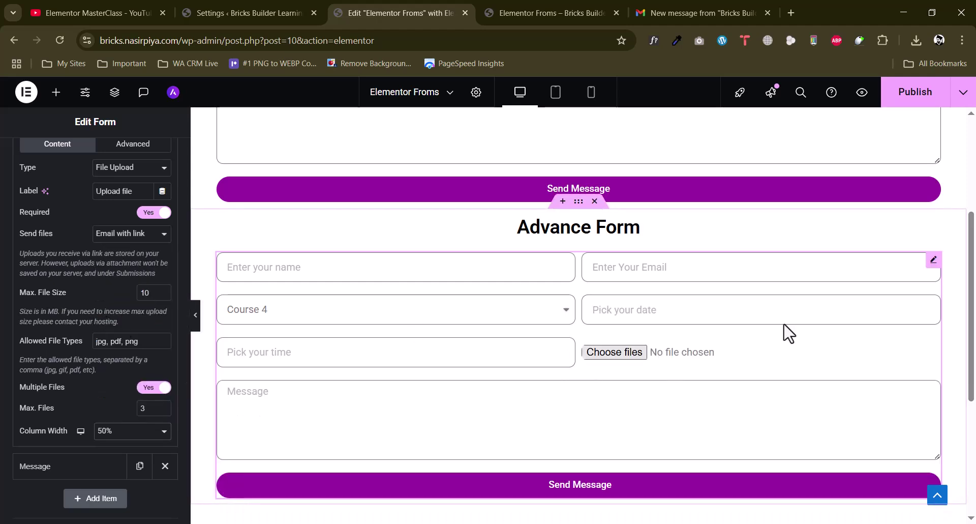
pyautogui.scroll(-1, 412, 386)
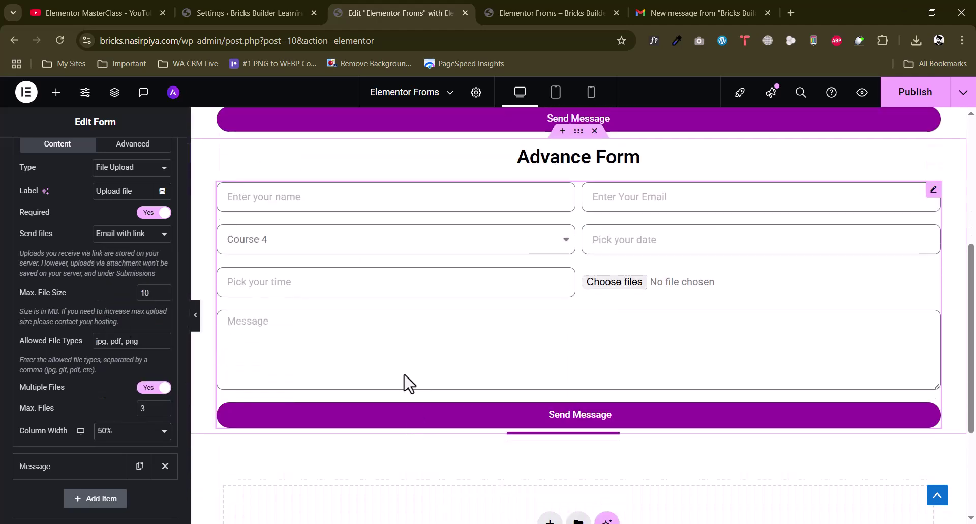
pyautogui.scroll(4, 76, 304)
pyautogui.click(75, 304)
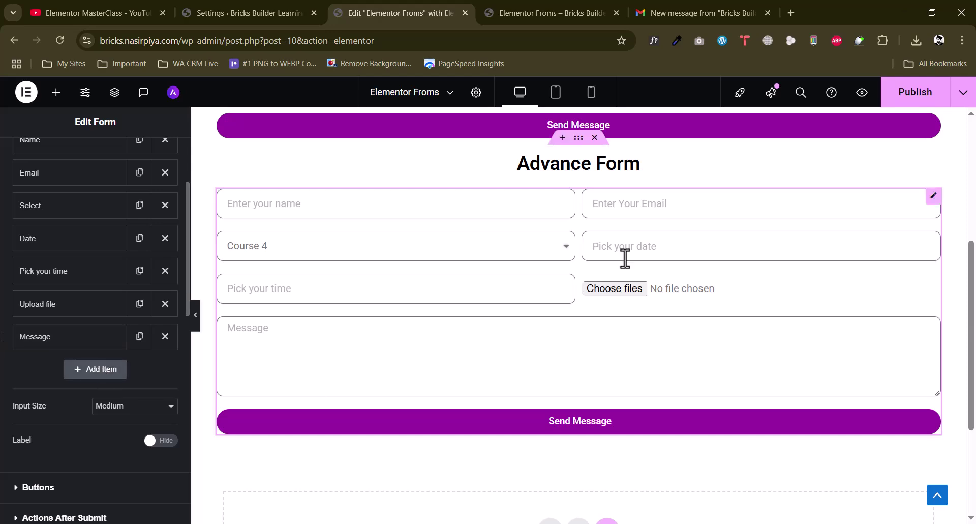
pyautogui.click(912, 94)
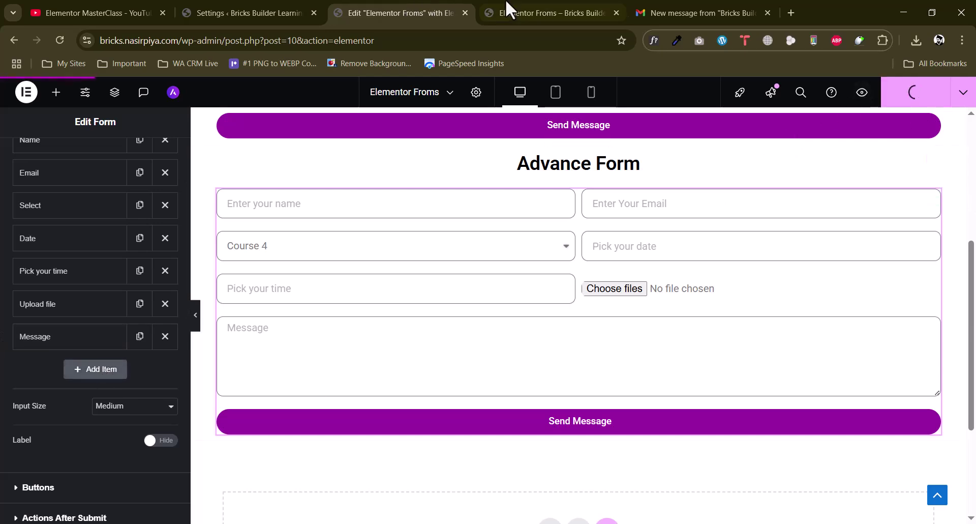
# Check the two-column Advance Form layout on the front-end preview page
pyautogui.click(506, 9)
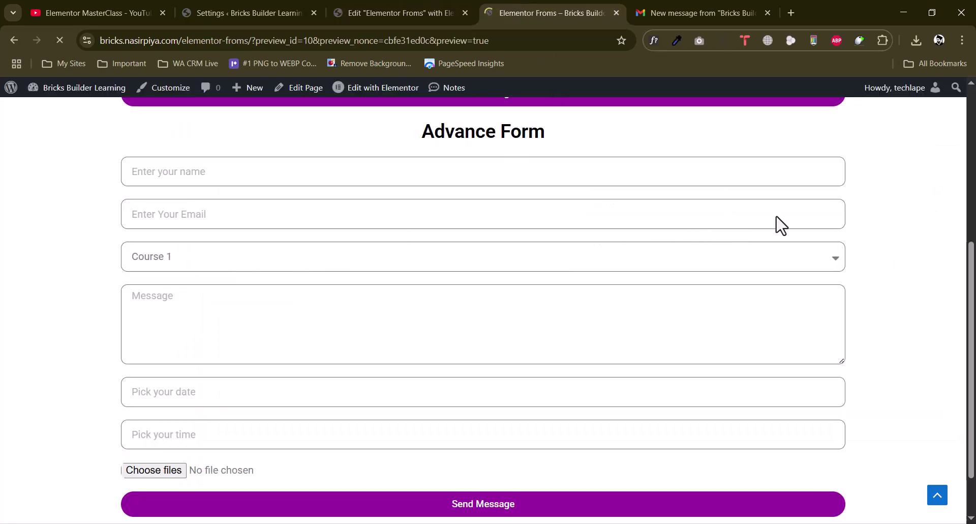
pyautogui.scroll(-5, 780, 219)
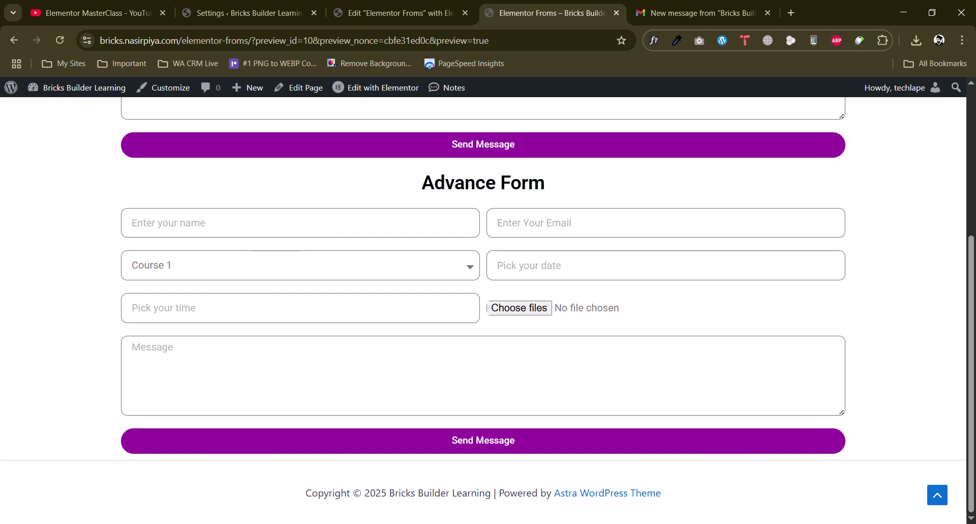
pyautogui.scroll(5, 425, 277)
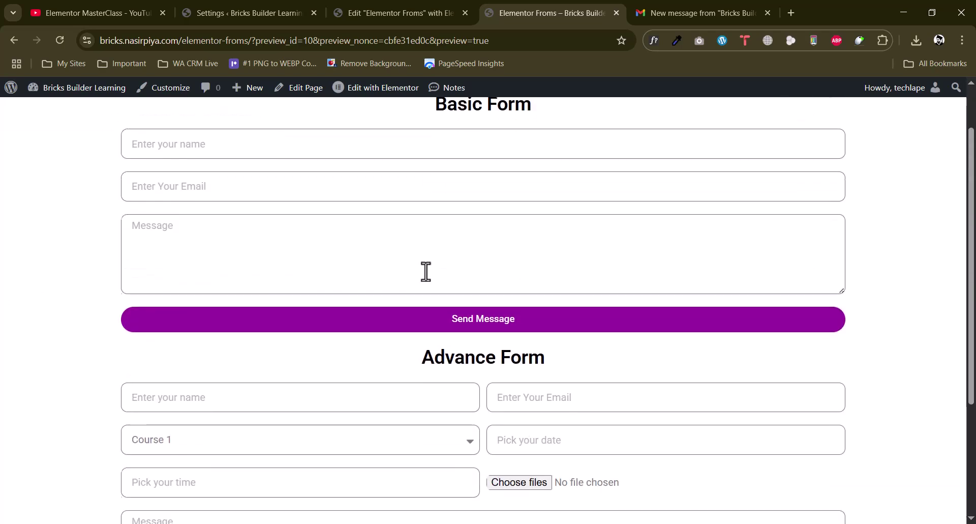
pyautogui.scroll(-5, 302, 242)
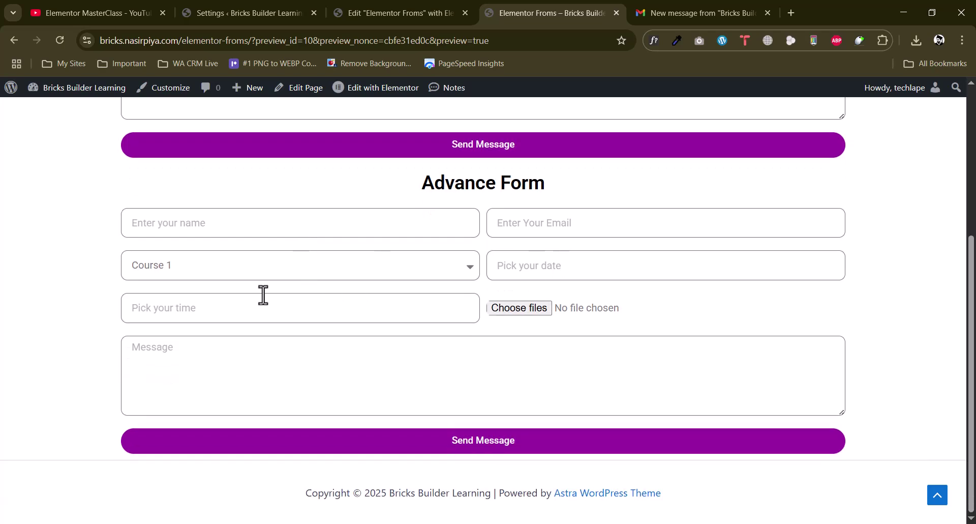
# Give the Advance Form container a classic #ECECEC grey background, publish, and view the preview
pyautogui.click(443, 13)
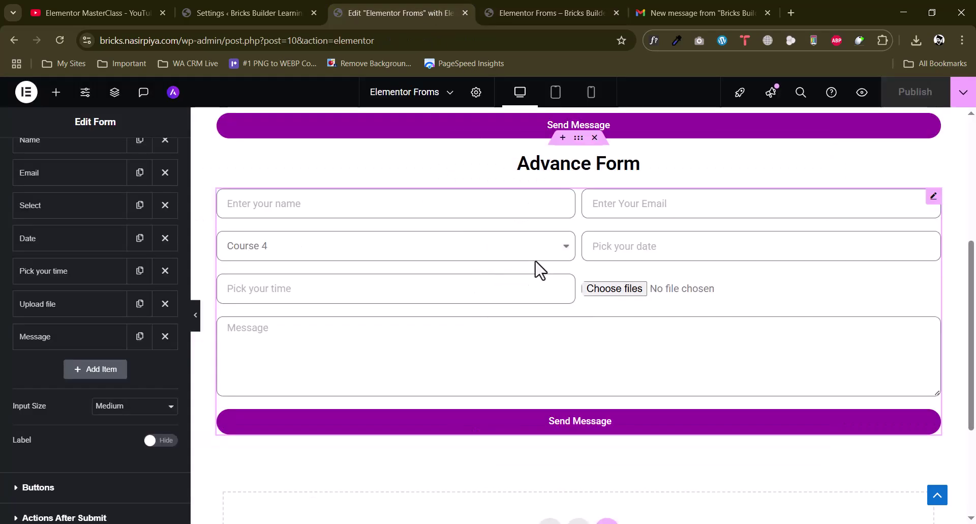
pyautogui.click(578, 138)
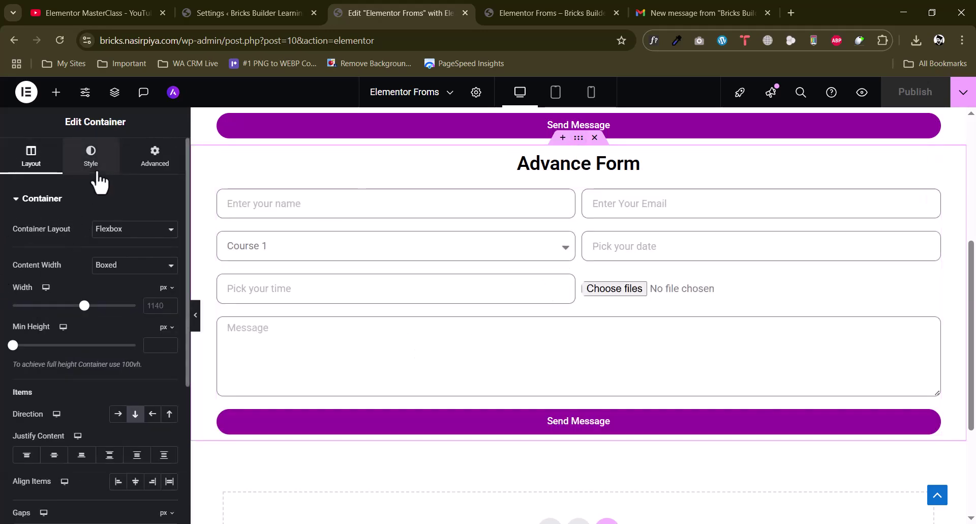
pyautogui.click(95, 172)
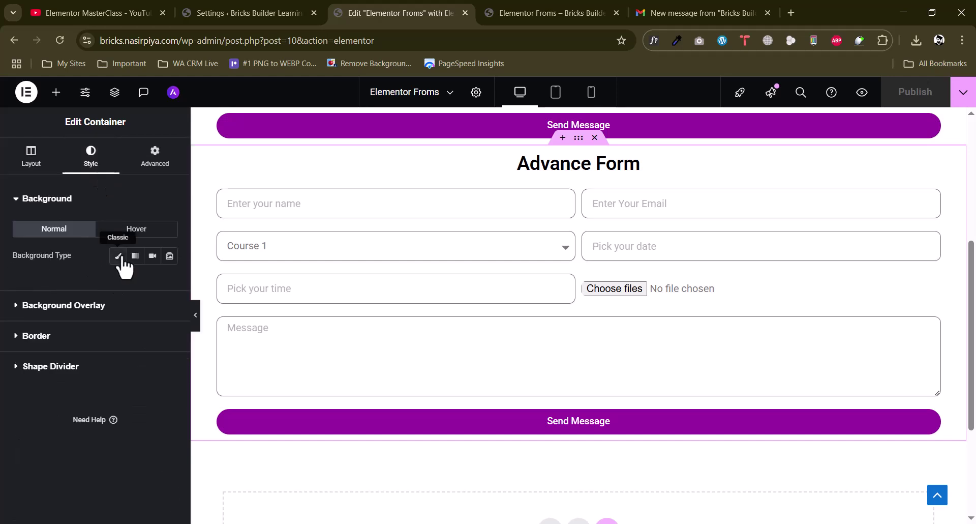
pyautogui.click(118, 256)
pyautogui.click(169, 282)
pyautogui.moveTo(109, 388); pyautogui.dragTo(84, 340)
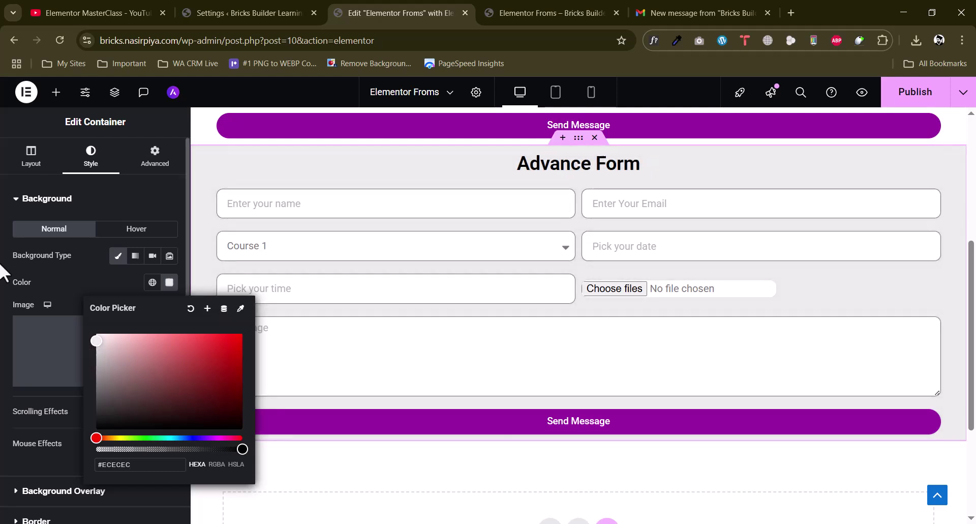
pyautogui.click(898, 91)
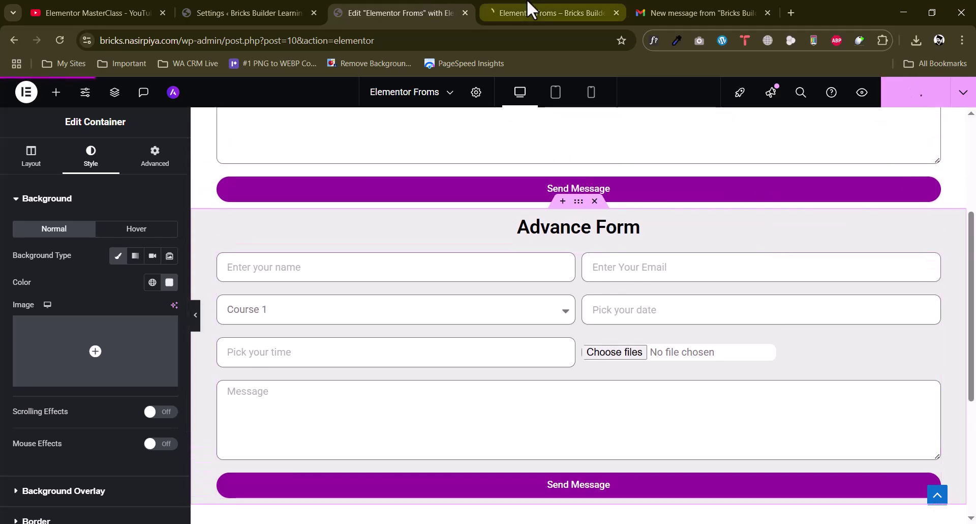
pyautogui.click(529, 11)
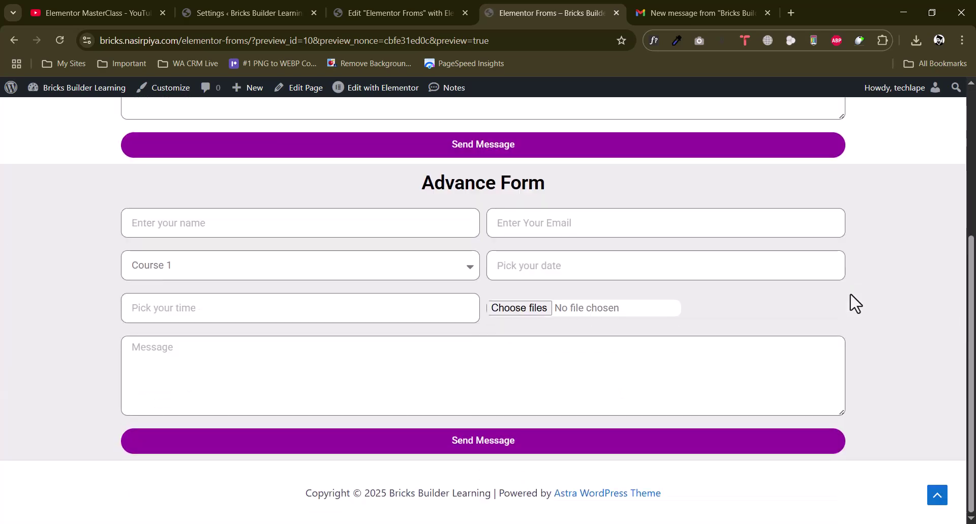
pyautogui.scroll(1, 857, 306)
# Set the container's padding, unlinked, to 3 em top and 3 em bottom
pyautogui.click(448, 12)
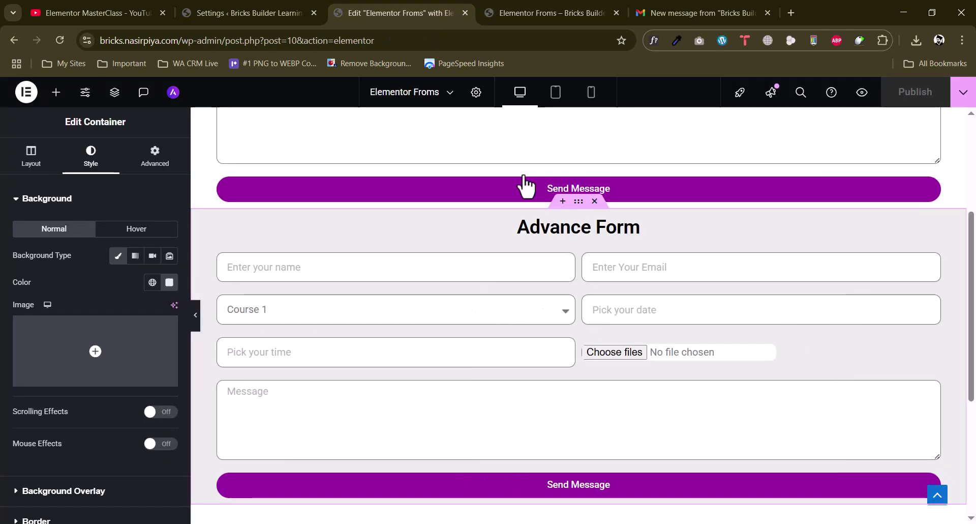
pyautogui.click(154, 168)
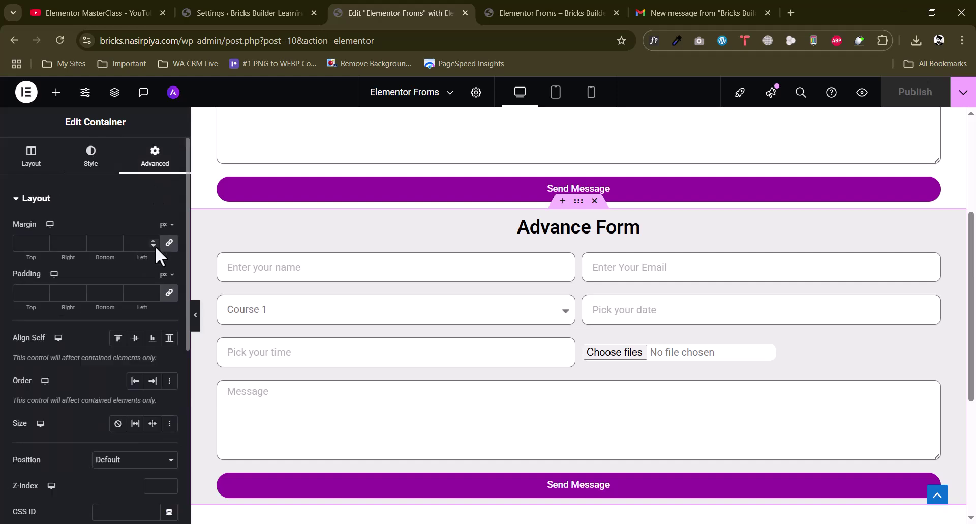
pyautogui.click(169, 294)
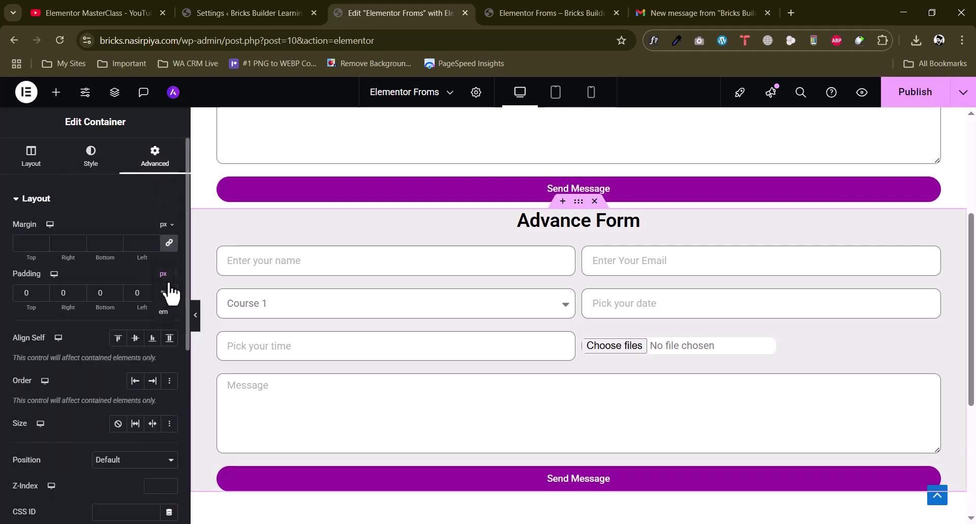
pyautogui.click(163, 312)
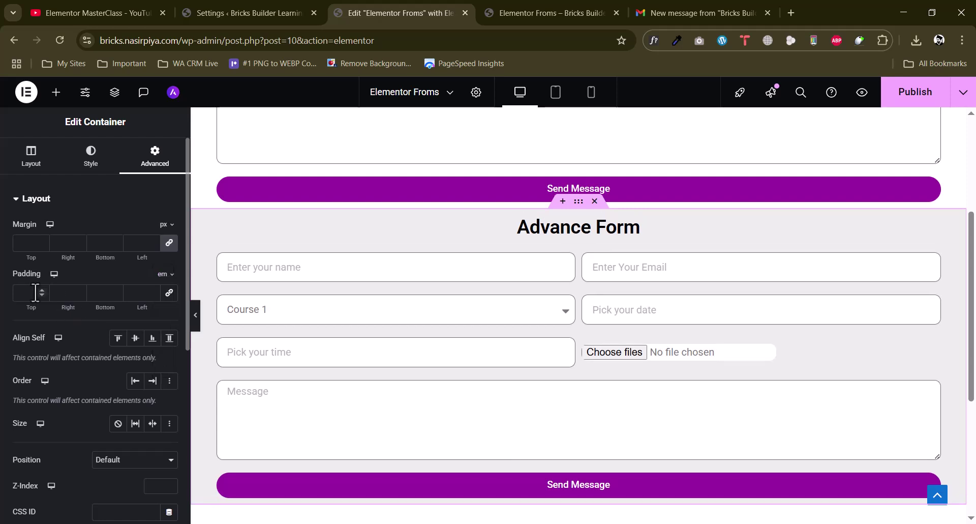
pyautogui.click(41, 290)
pyautogui.click(41, 289)
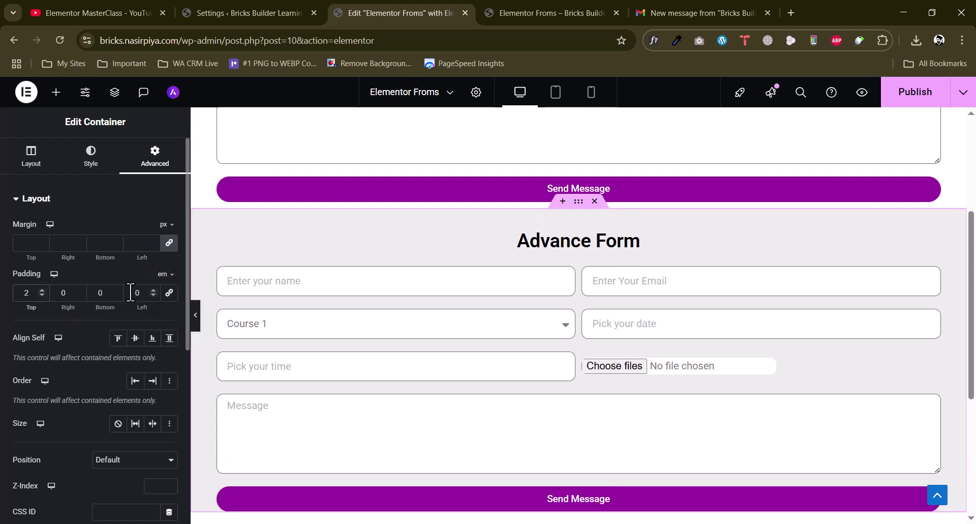
pyautogui.click(116, 290)
pyautogui.click(115, 290)
pyautogui.click(116, 290)
pyautogui.click(41, 289)
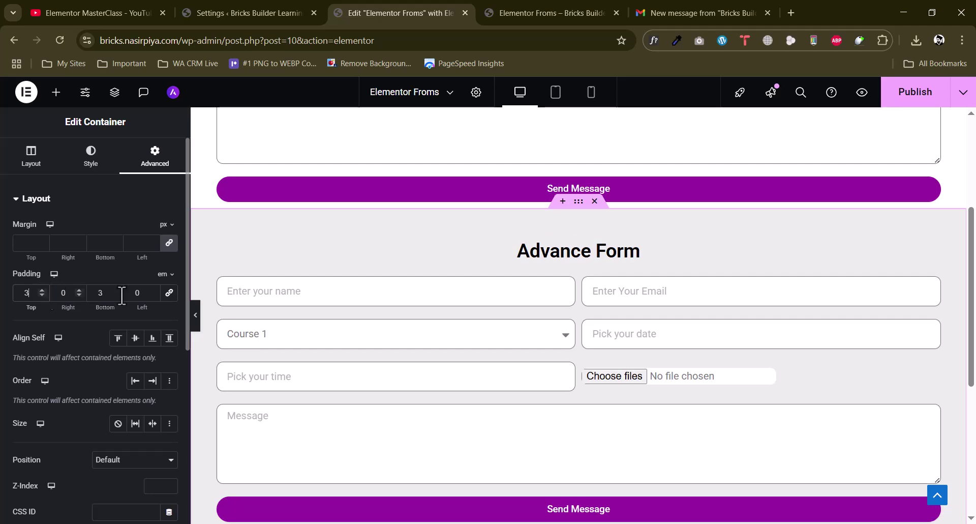
# Publish the padding change and reopen the preview page
pyautogui.scroll(-3, 632, 290)
pyautogui.click(918, 92)
pyautogui.scroll(1, 926, 235)
pyautogui.scroll(2, 925, 235)
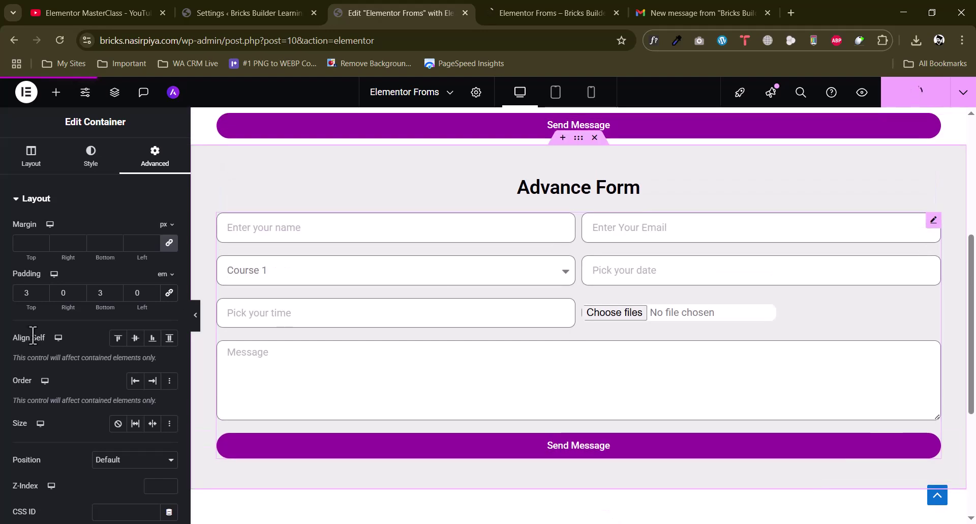
pyautogui.click(529, 11)
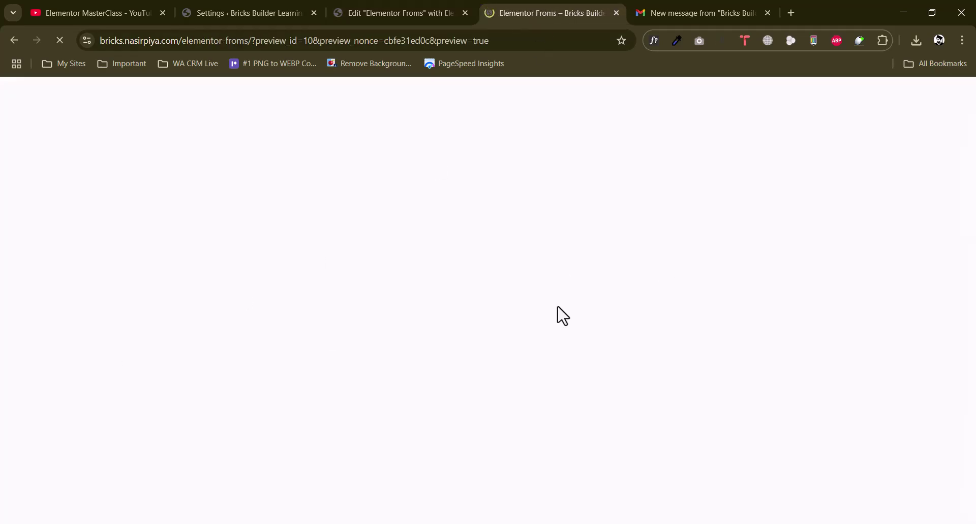
# Fill in the name and email, choose Course 2, and set the date to 2025-08-20
pyautogui.scroll(-5, 558, 311)
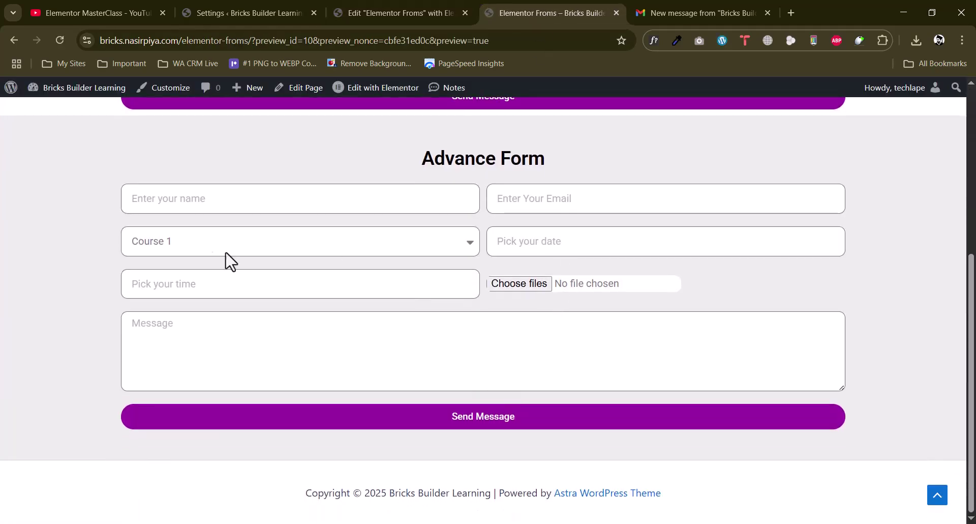
pyautogui.click(151, 207)
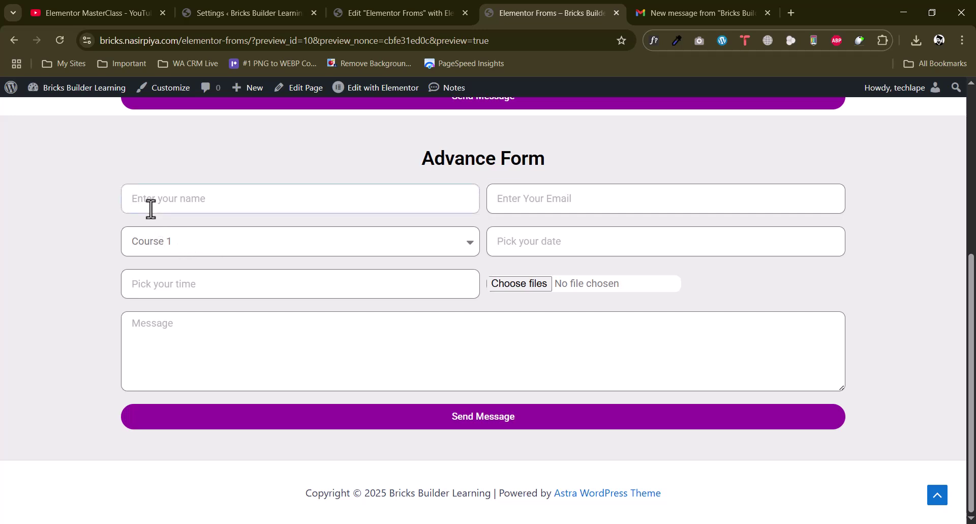
pyautogui.click(560, 198)
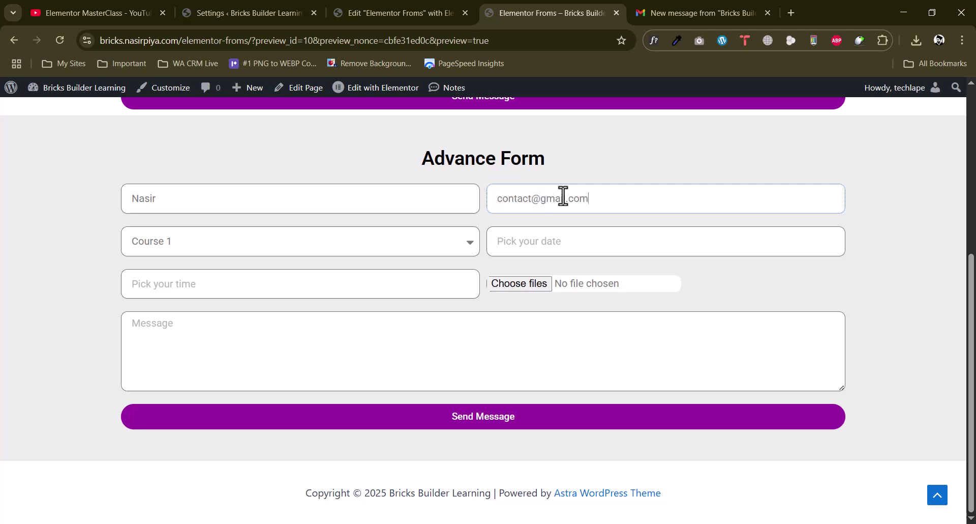
pyautogui.click(244, 246)
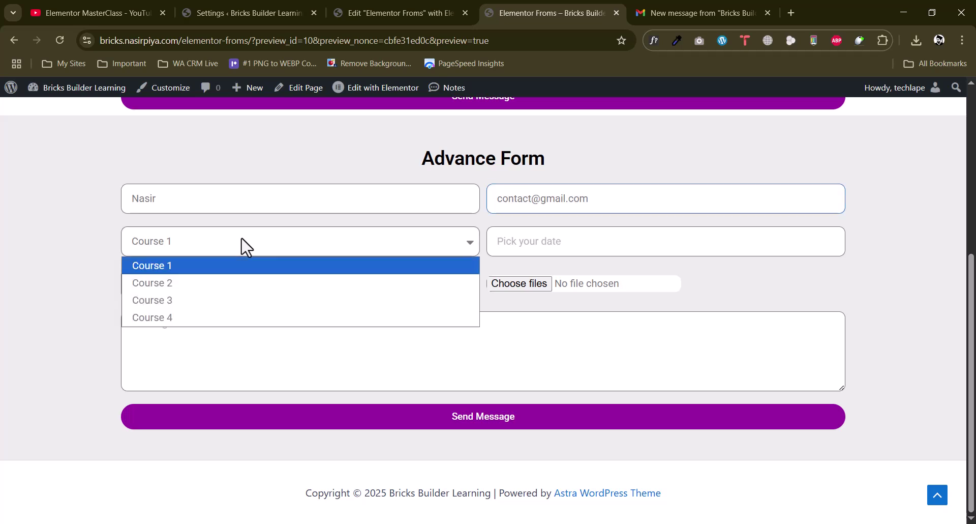
pyautogui.click(167, 282)
pyautogui.click(554, 241)
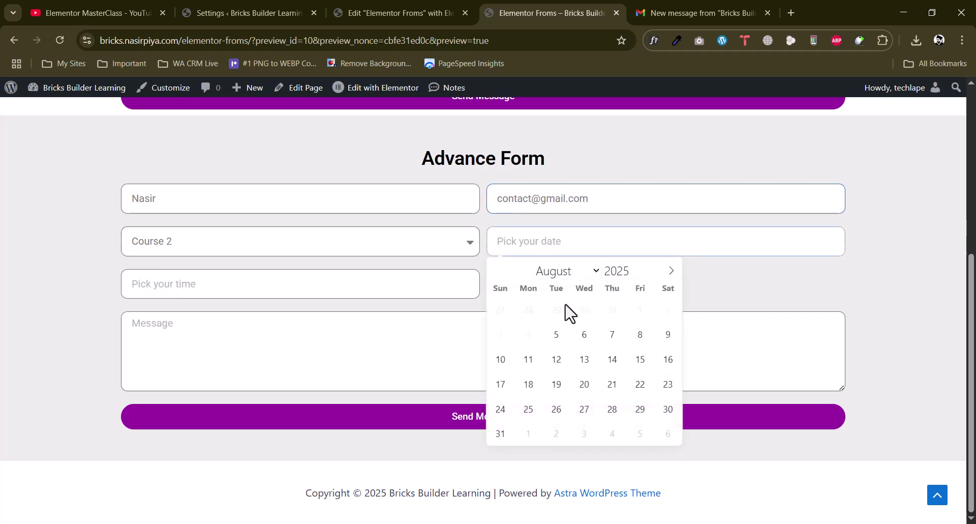
pyautogui.click(585, 386)
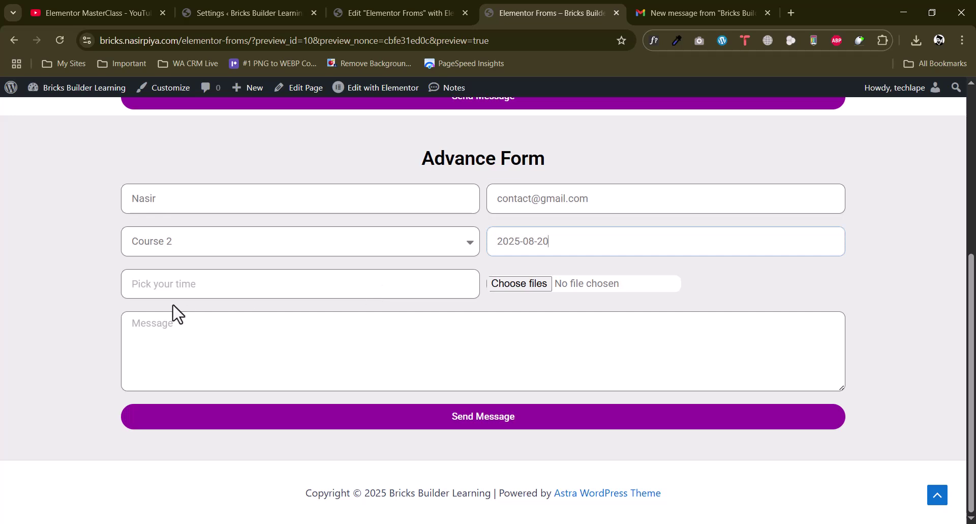
# Set the time to 12:00 and start attaching a file
pyautogui.click(161, 293)
pyautogui.click(329, 305)
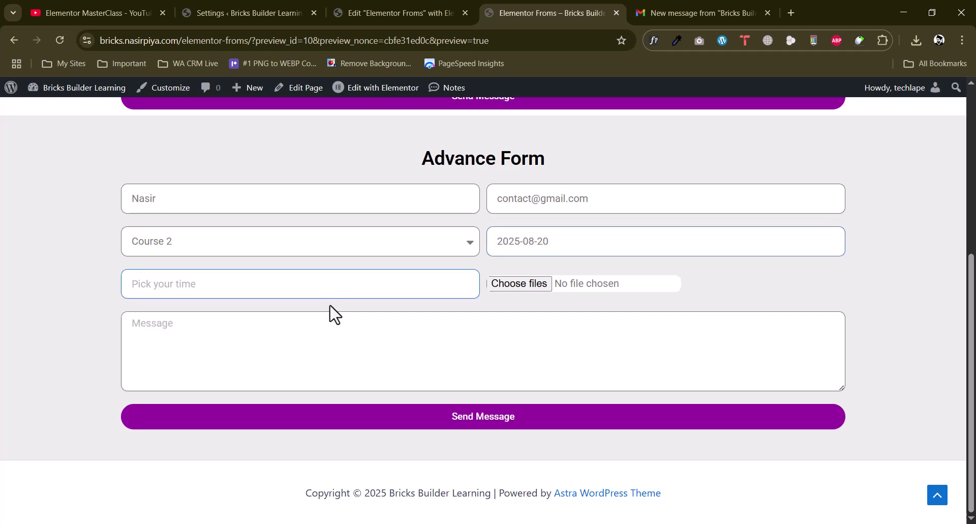
pyautogui.click(195, 295)
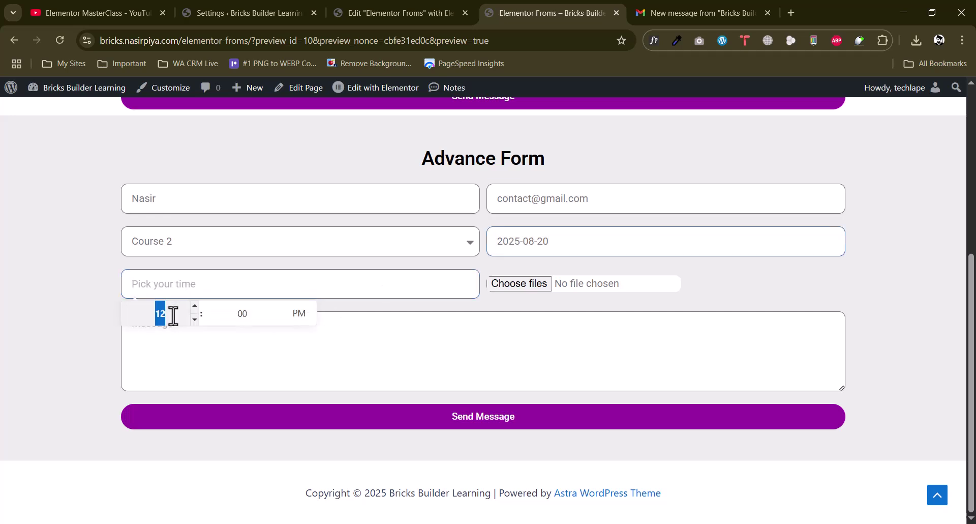
pyautogui.click(78, 298)
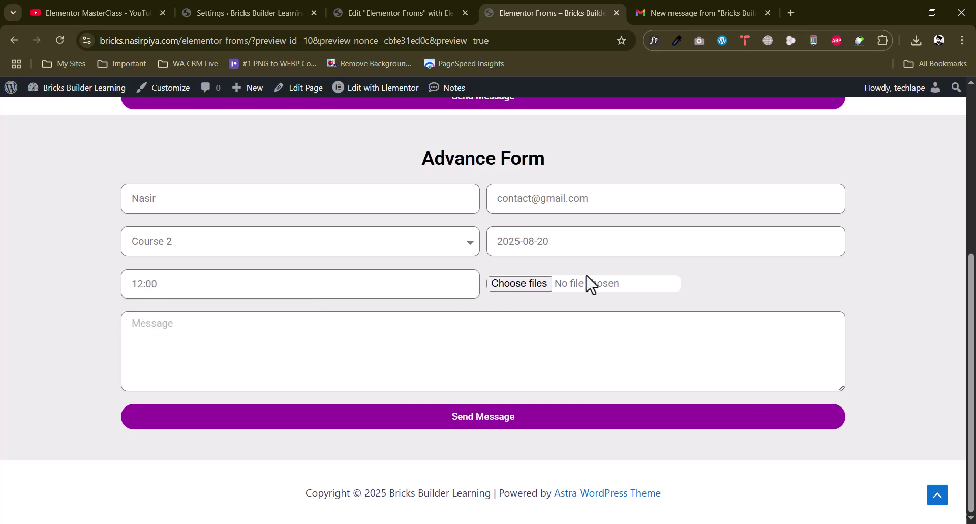
pyautogui.click(536, 286)
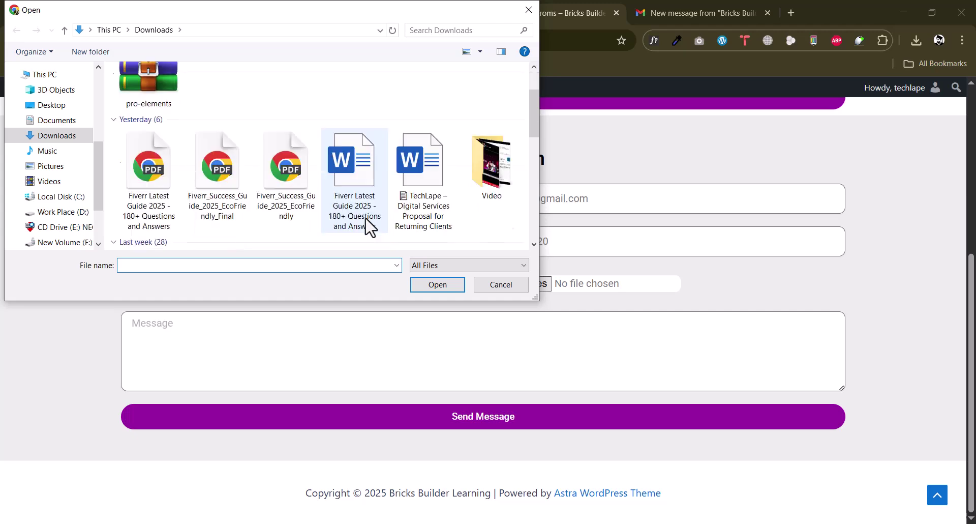
# Attach biz.png from the Desktop to the upload field
pyautogui.click(51, 105)
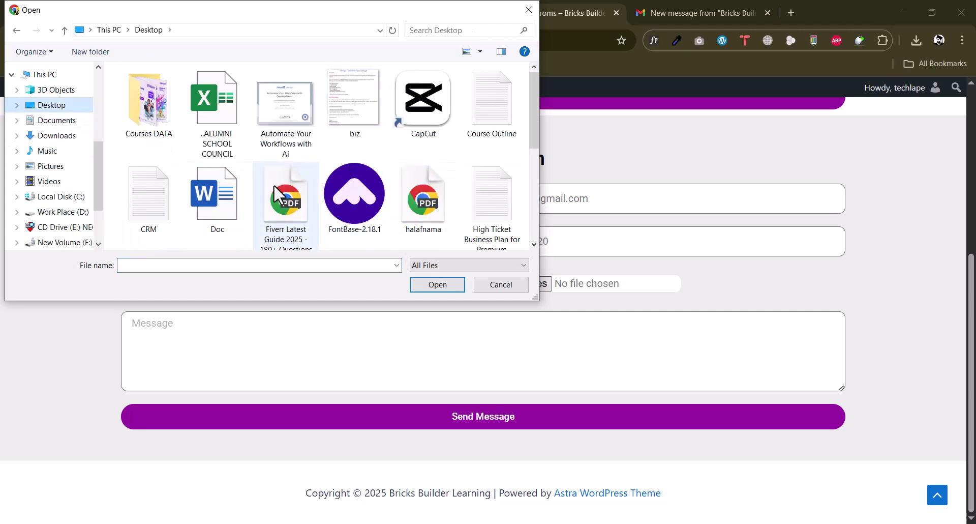
pyautogui.scroll(-1, 412, 206)
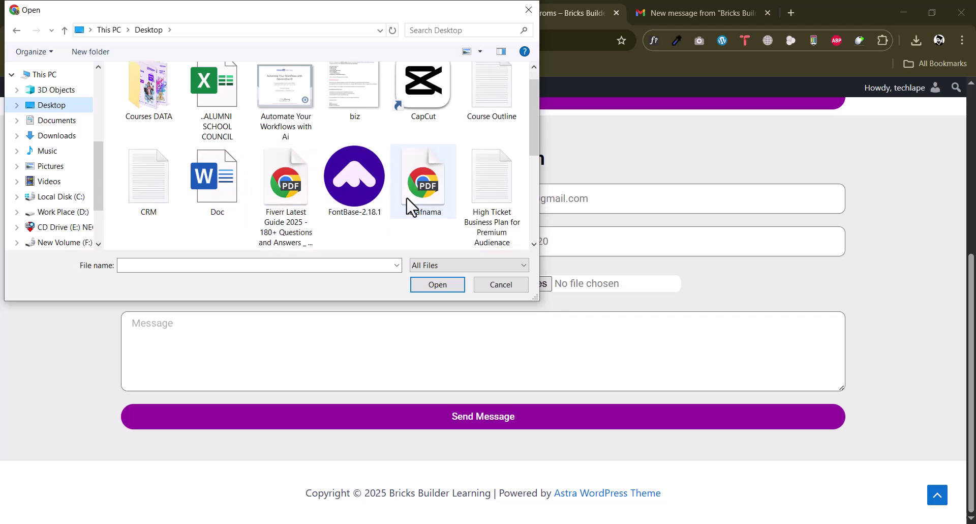
pyautogui.scroll(-2, 410, 205)
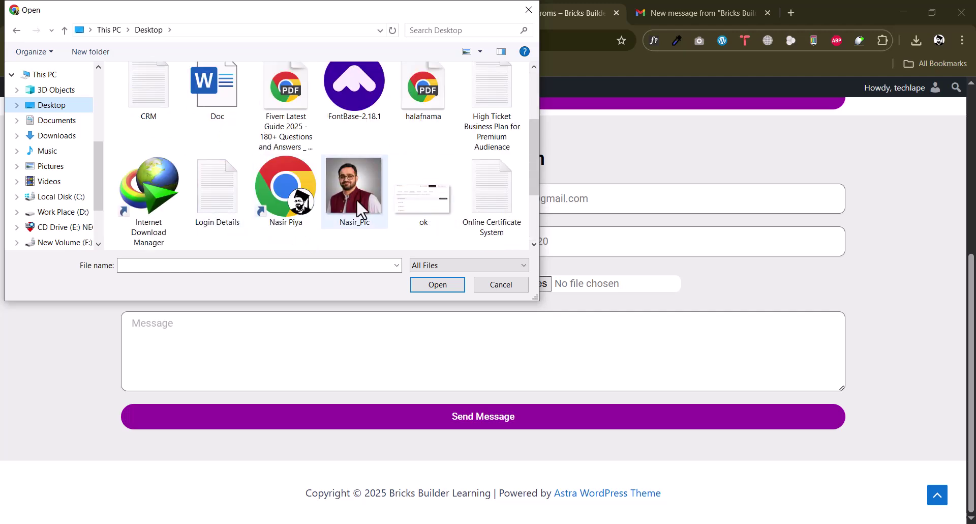
pyautogui.scroll(3, 320, 138)
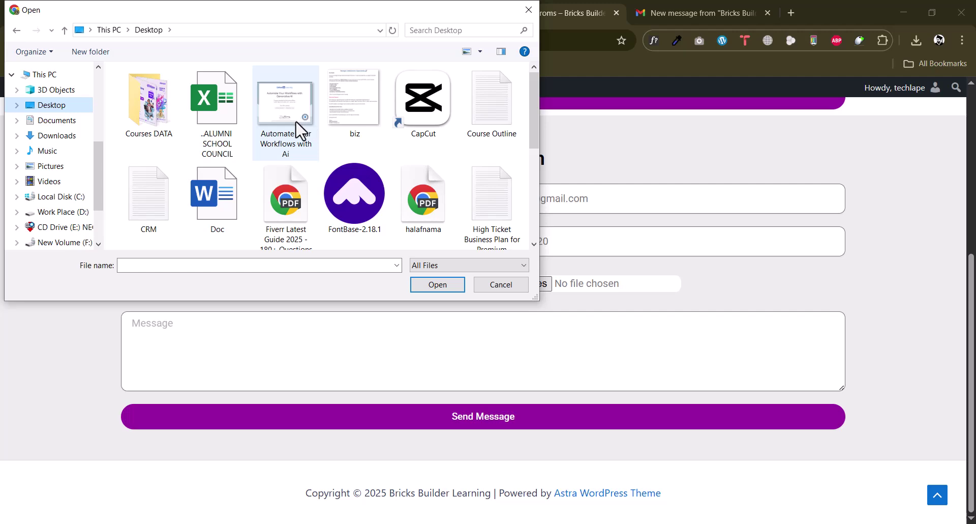
pyautogui.click(361, 126)
pyautogui.click(450, 286)
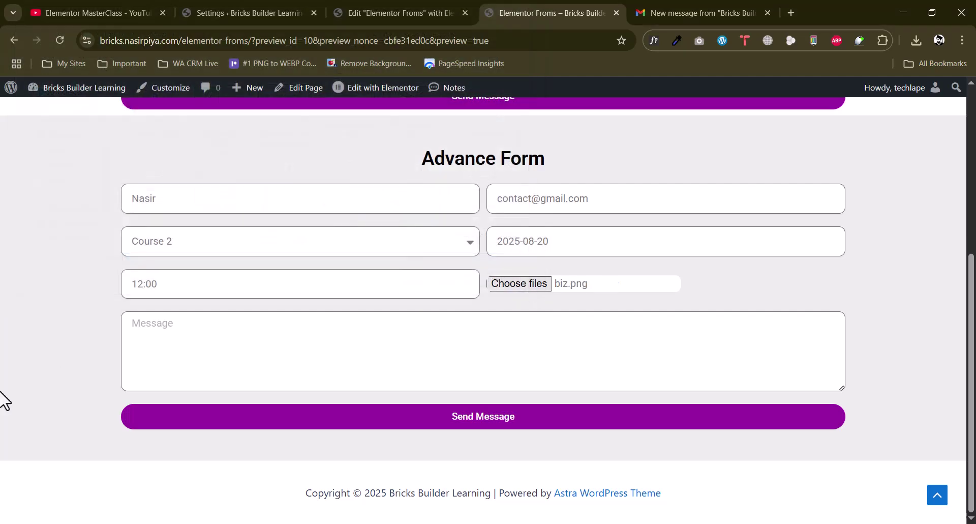
# Type 'Test' in the Message box and return to the Elementor editor
pyautogui.click(219, 348)
pyautogui.write('Test message from Nasir!')
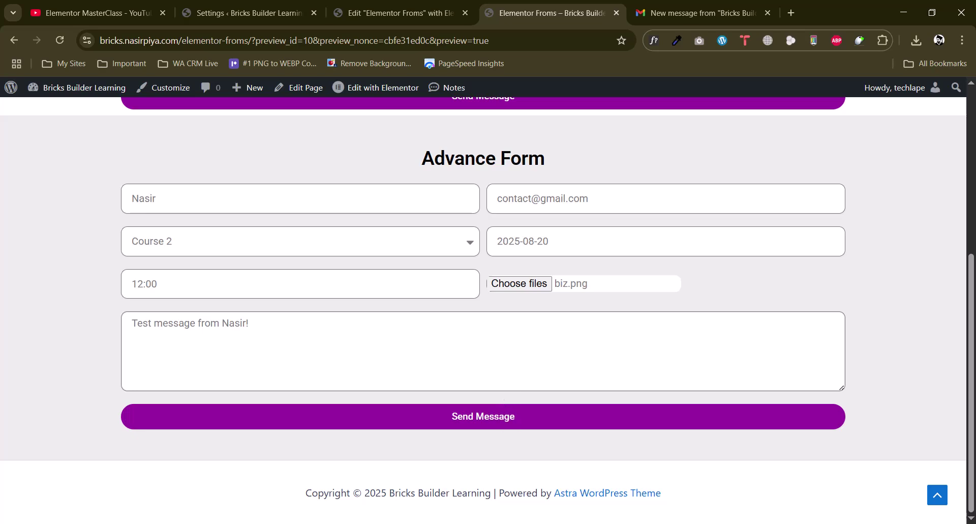
pyautogui.click(403, 10)
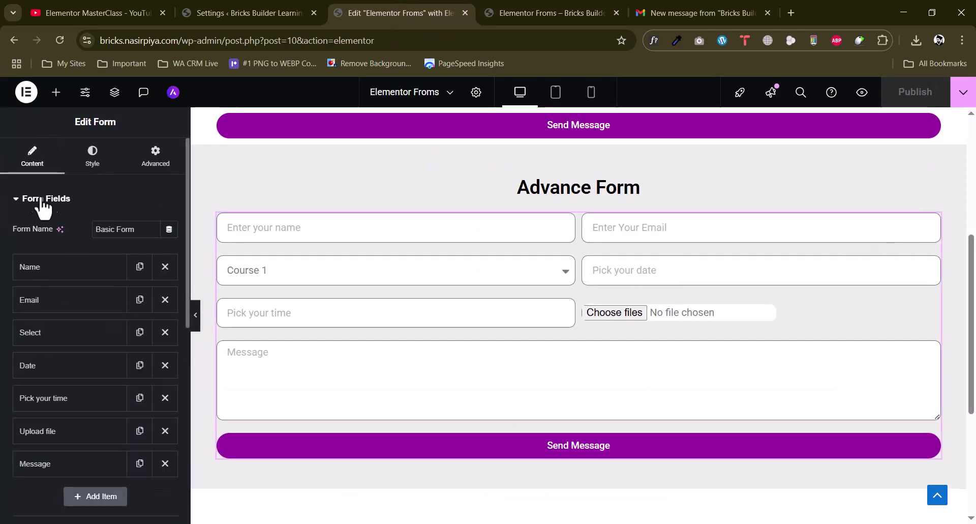
# Delete the Redirect action, keeping Collect Submissions, Email and Email 2, and republish
pyautogui.scroll(-5, 5, 286)
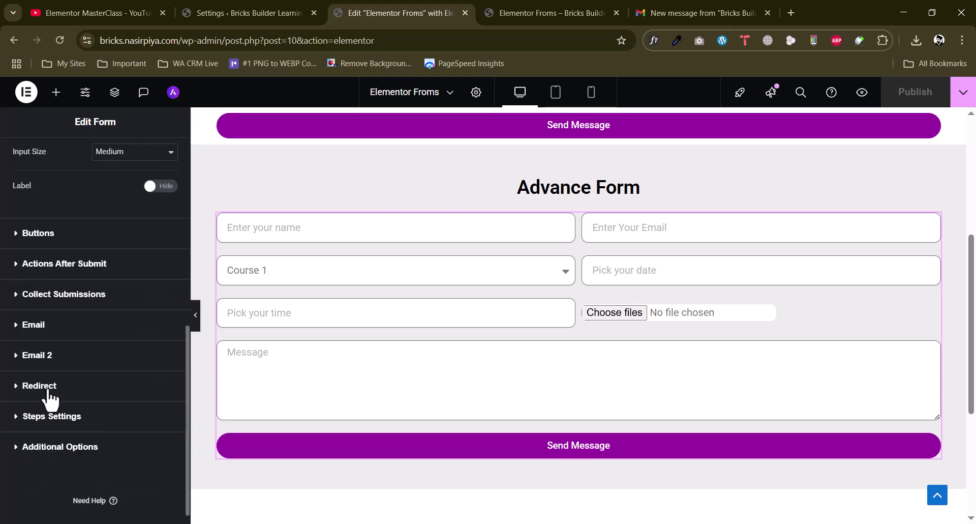
pyautogui.click(98, 381)
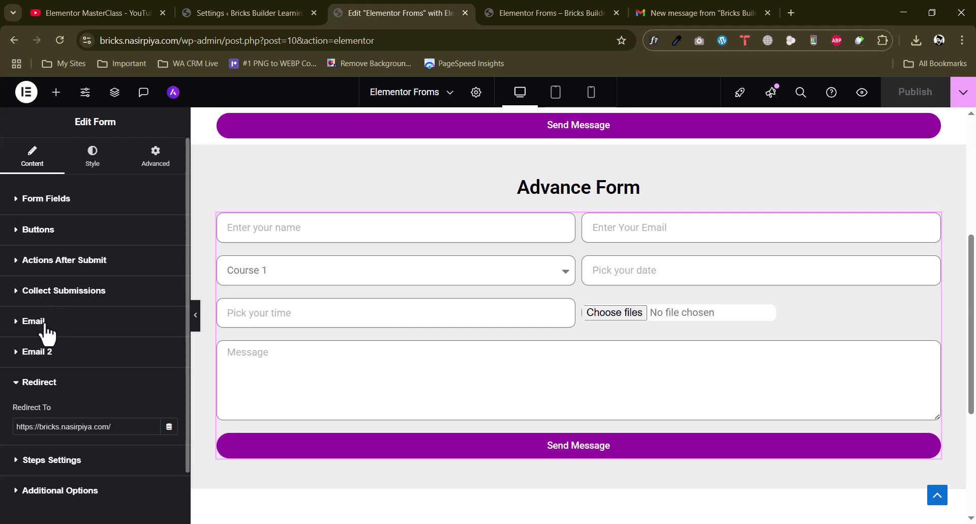
pyautogui.click(86, 264)
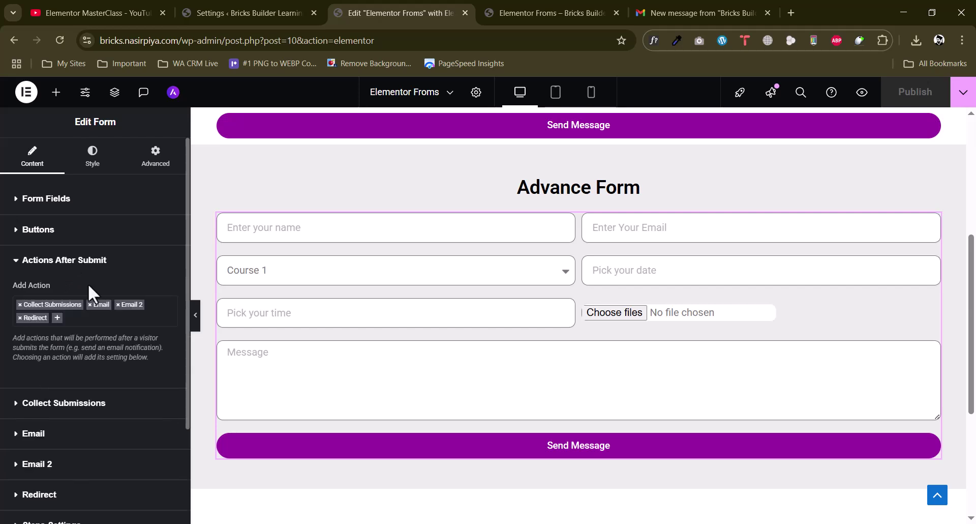
pyautogui.click(20, 317)
pyautogui.click(922, 95)
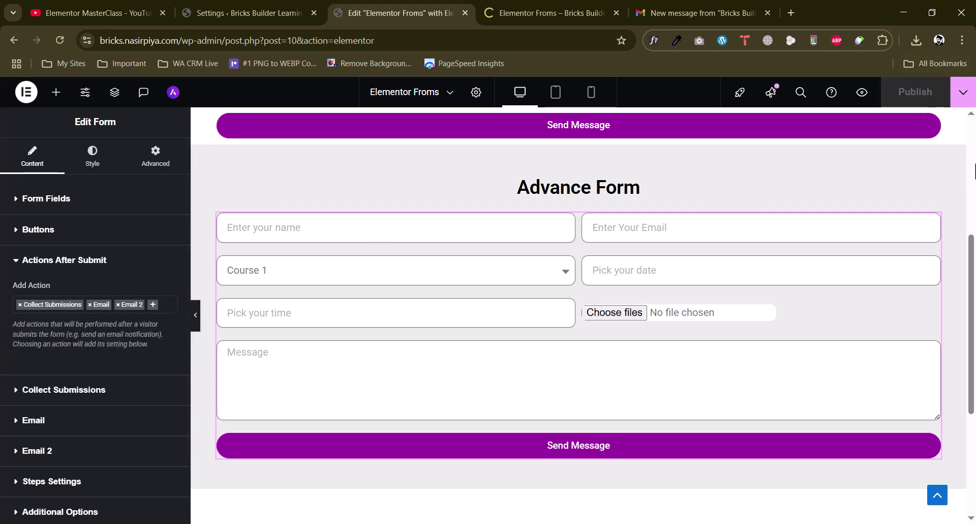
# Enter a name and email in the Advance Form, with date 2025-08-20 and time 12:00
pyautogui.click(506, 13)
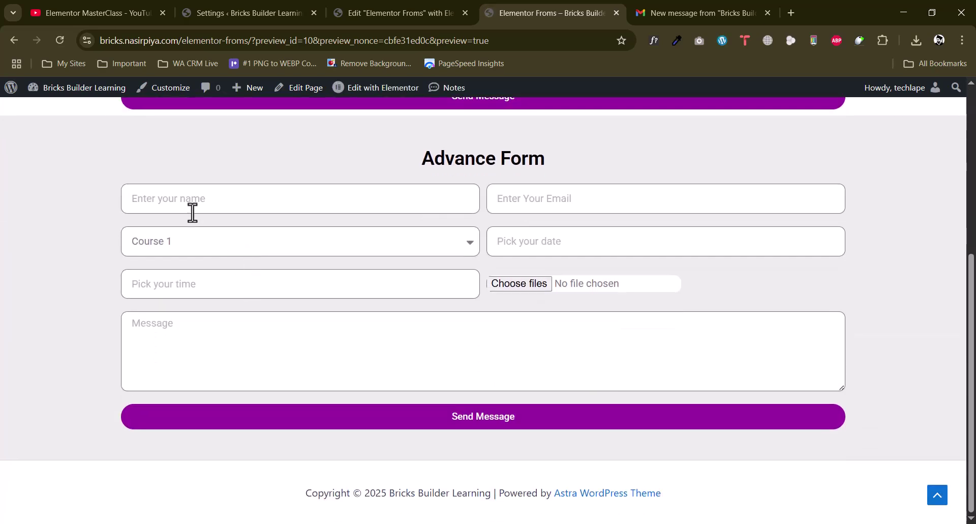
pyautogui.click(191, 204)
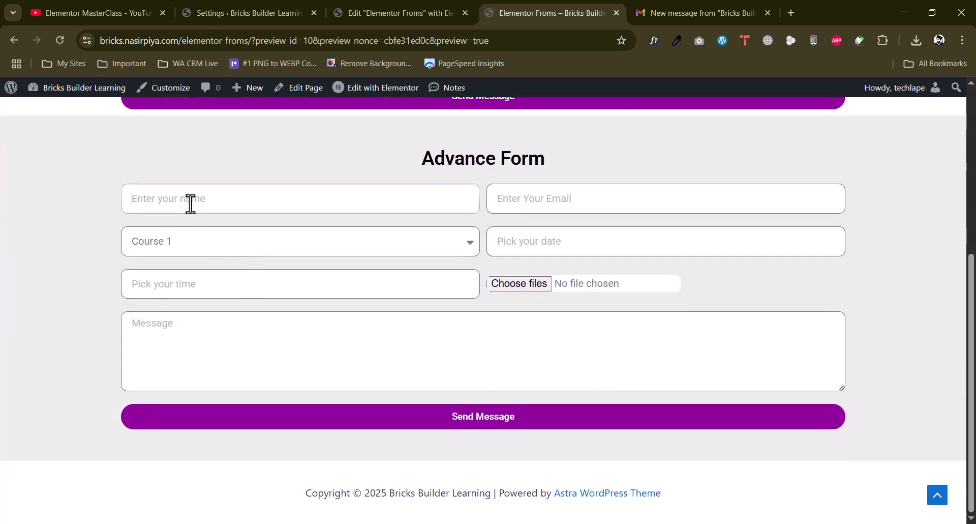
pyautogui.write('Nasir')
pyautogui.press('Tab')
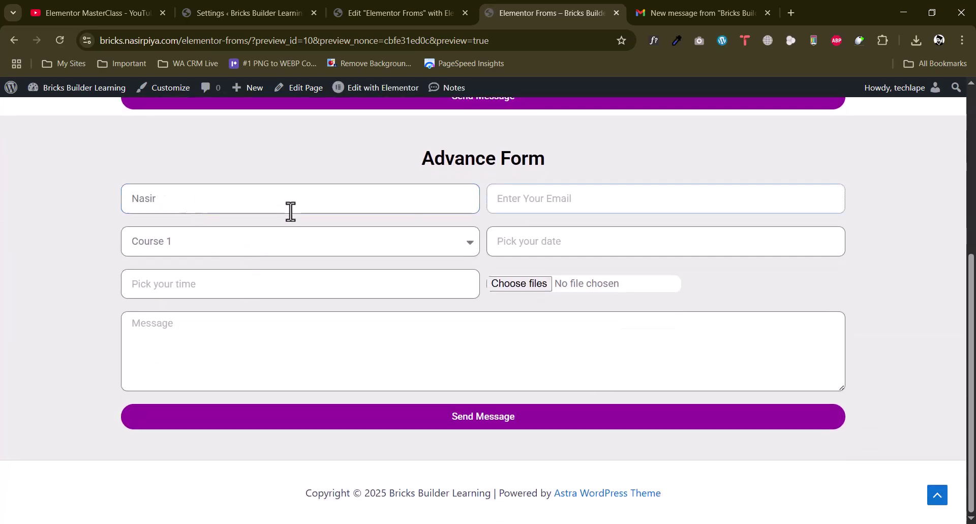
pyautogui.click(570, 244)
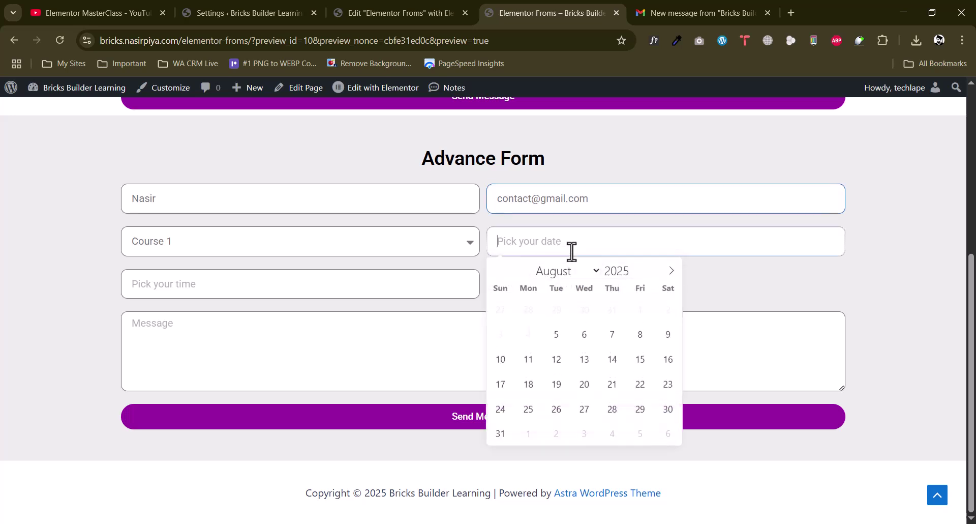
pyautogui.click(586, 384)
pyautogui.click(203, 287)
pyautogui.click(160, 318)
pyautogui.click(83, 307)
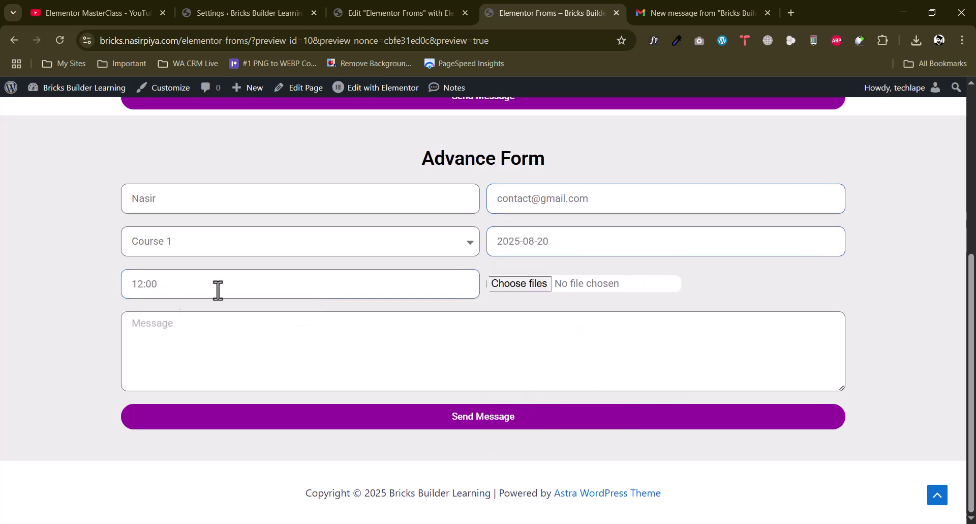
# Attach biz.png, add a test message and submit the Advance Form
pyautogui.click(533, 286)
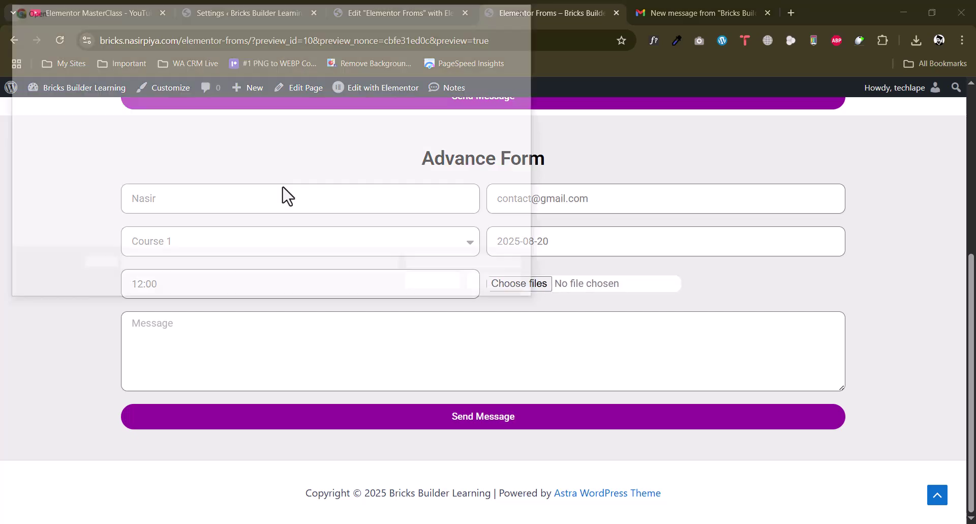
pyautogui.click(304, 137)
pyautogui.click(358, 127)
pyautogui.click(424, 285)
pyautogui.click(208, 332)
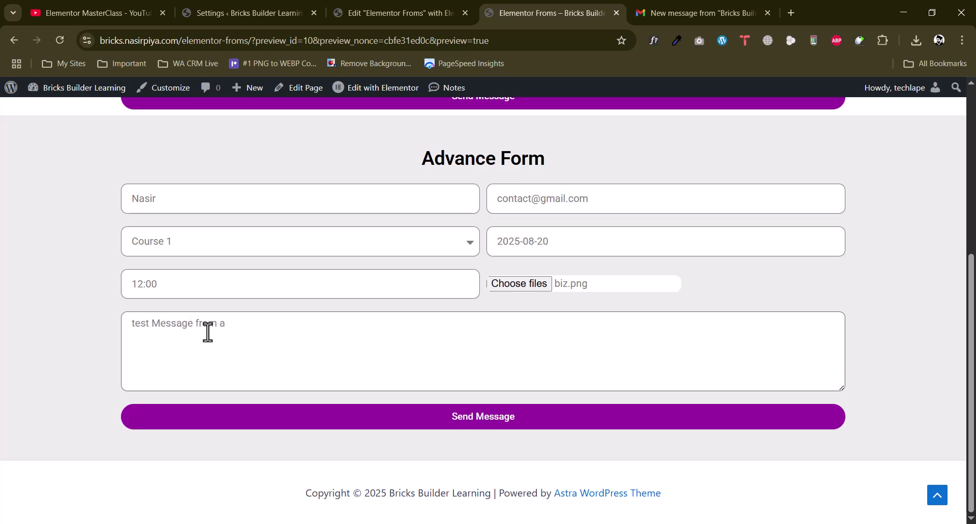
pyautogui.click(514, 420)
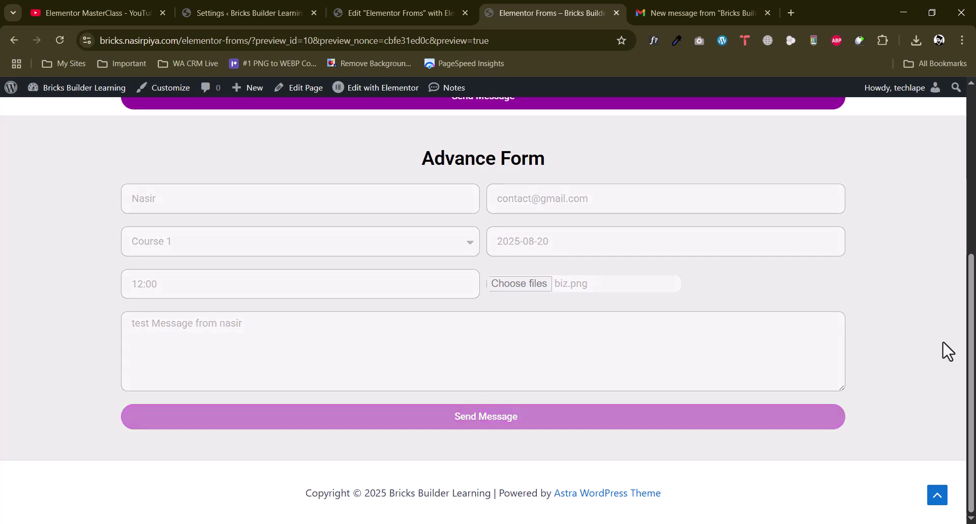
# Review the form's success confirmation message, then move over to Gmail
pyautogui.scroll(-1, 945, 327)
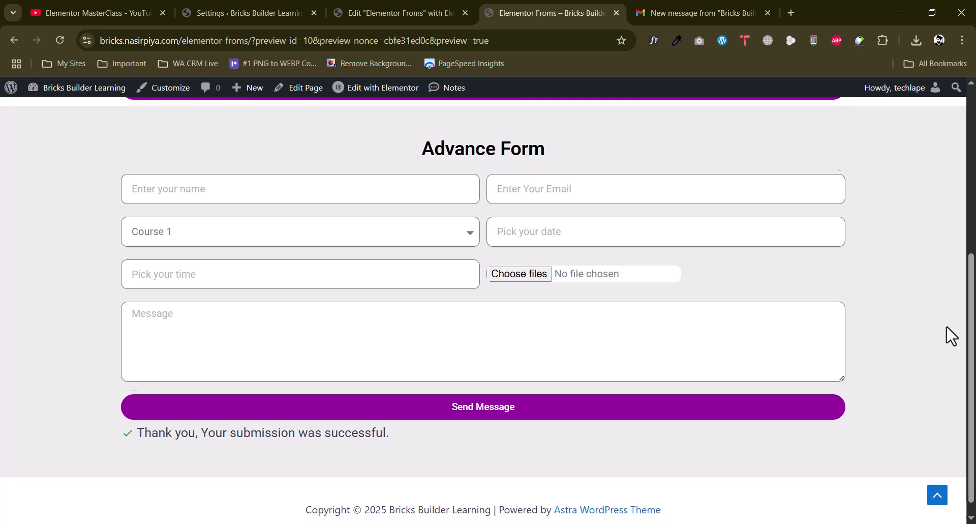
pyautogui.moveTo(198, 416); pyautogui.dragTo(411, 425)
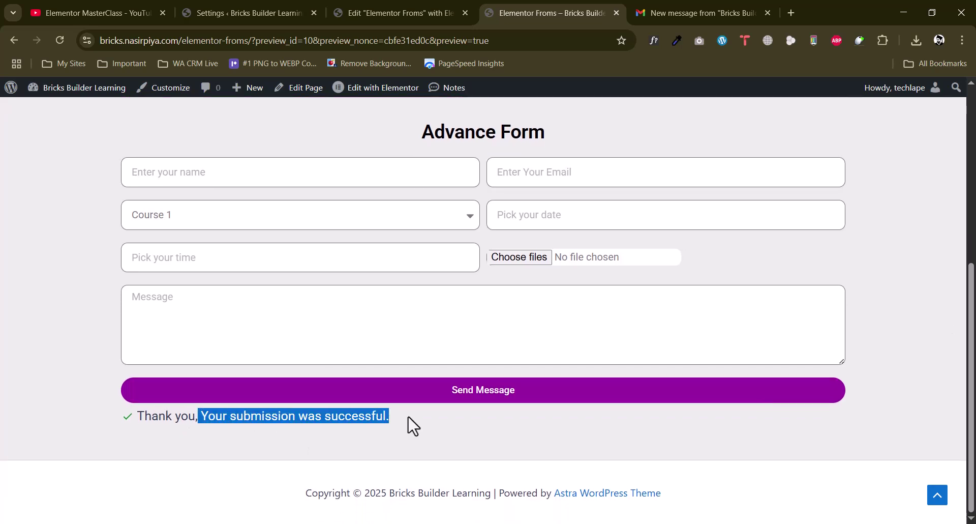
pyautogui.click(334, 418)
pyautogui.moveTo(180, 422); pyautogui.dragTo(286, 426)
pyautogui.click(286, 426)
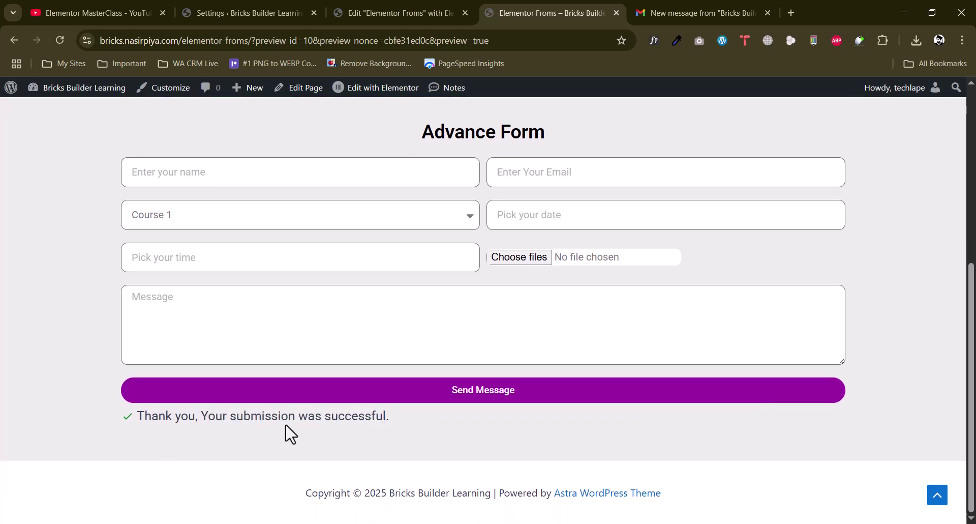
pyautogui.click(684, 11)
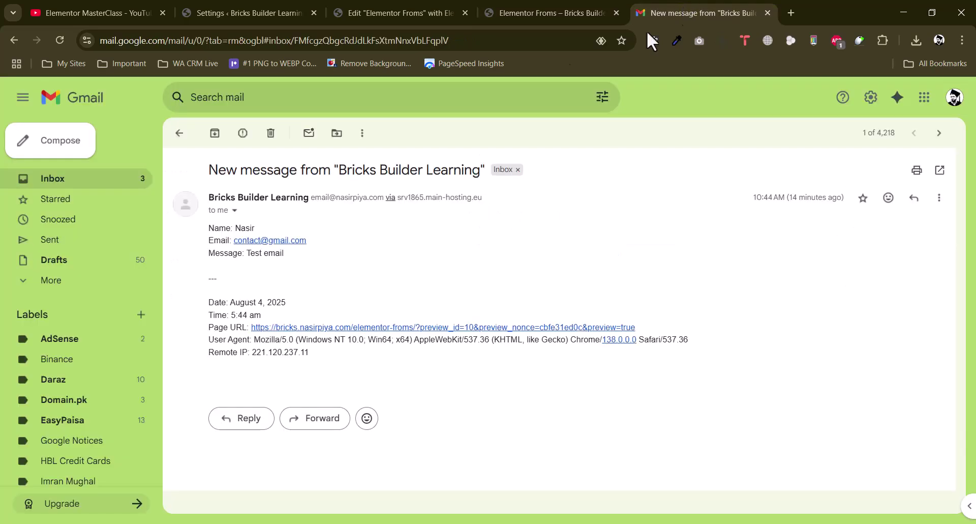
# Refresh the inbox, open the new Bricks Builder Learning email and view its uploaded image 68904c61417c5.png
pyautogui.click(180, 134)
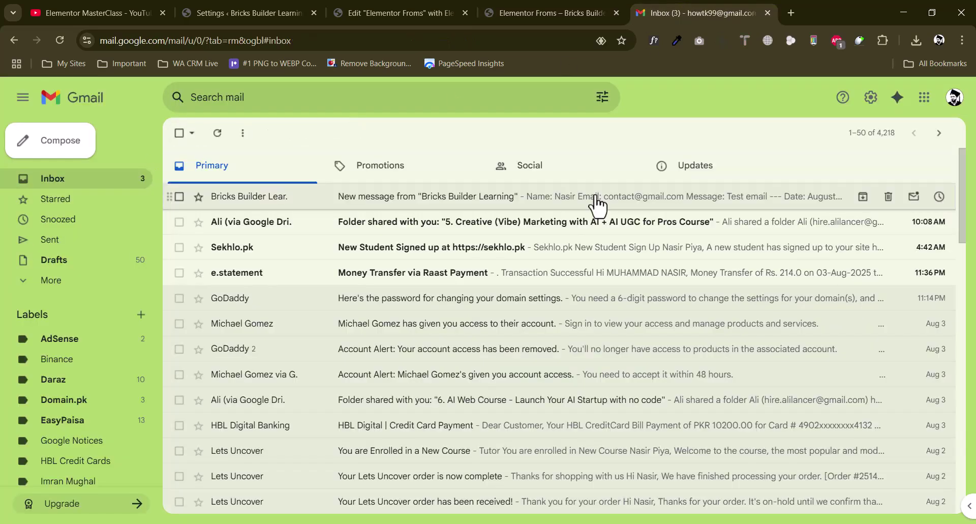
pyautogui.click(217, 133)
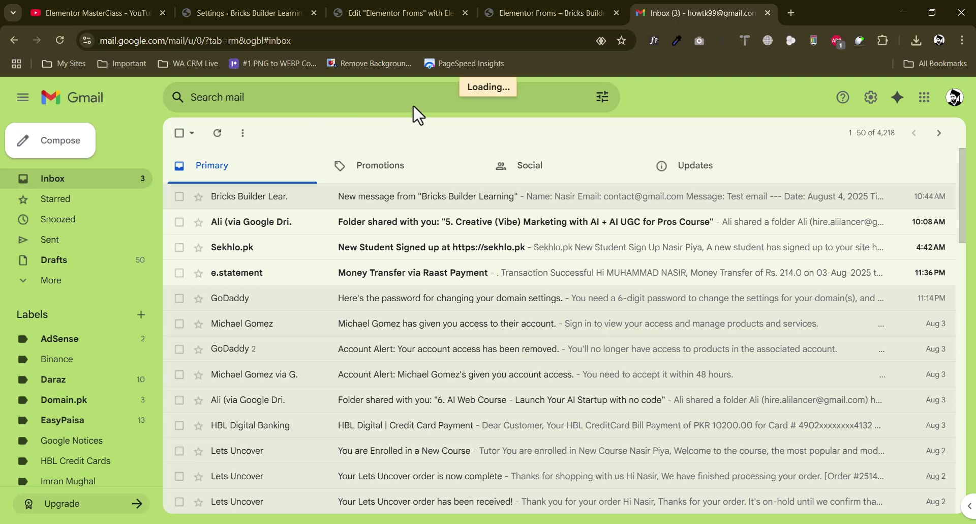
pyautogui.click(416, 203)
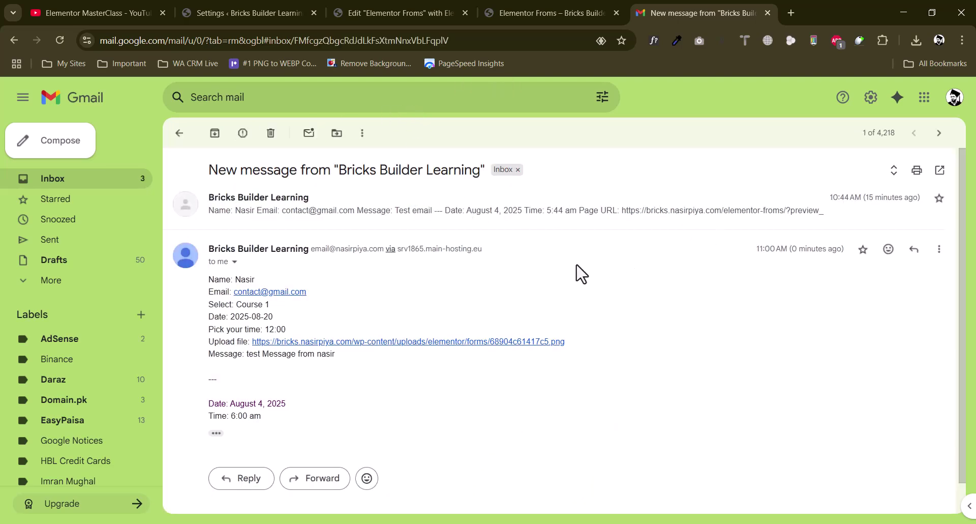
pyautogui.scroll(-1, 581, 273)
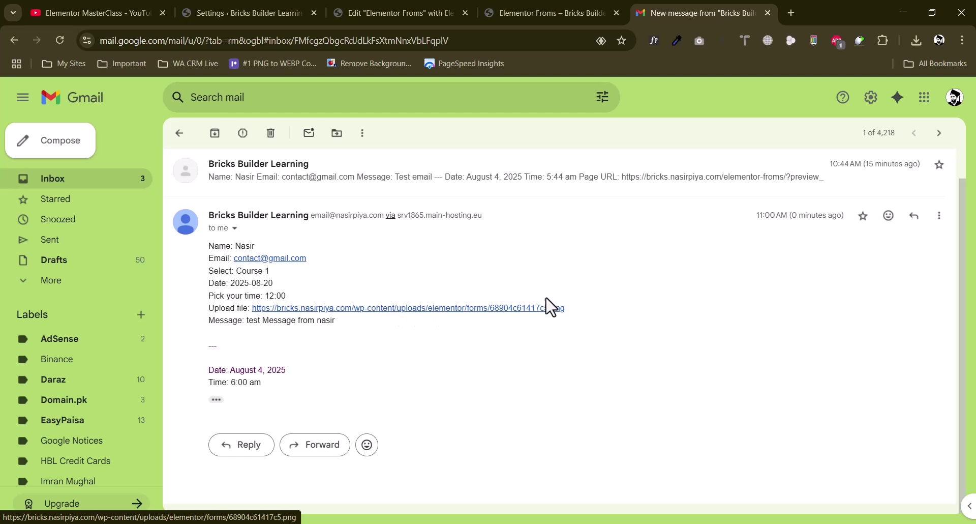
pyautogui.click(440, 310)
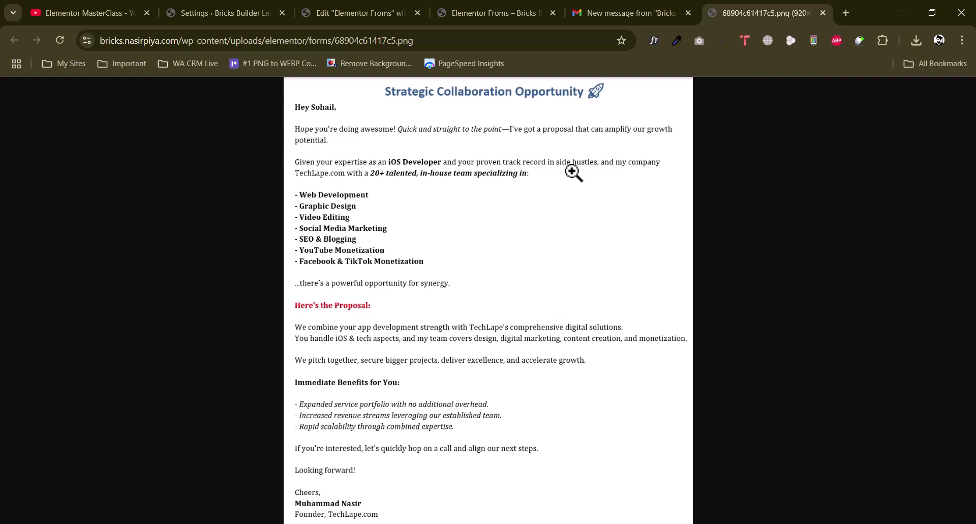
pyautogui.click(627, 10)
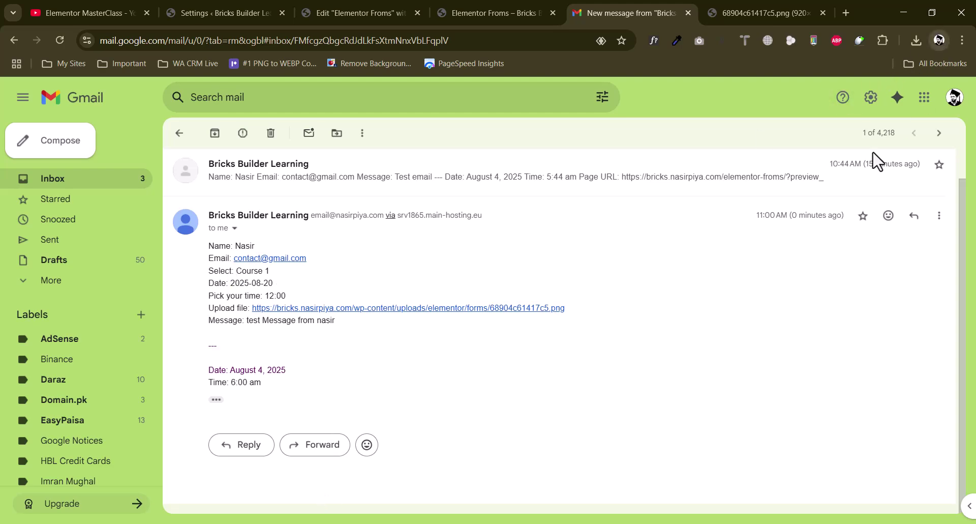
pyautogui.click(940, 40)
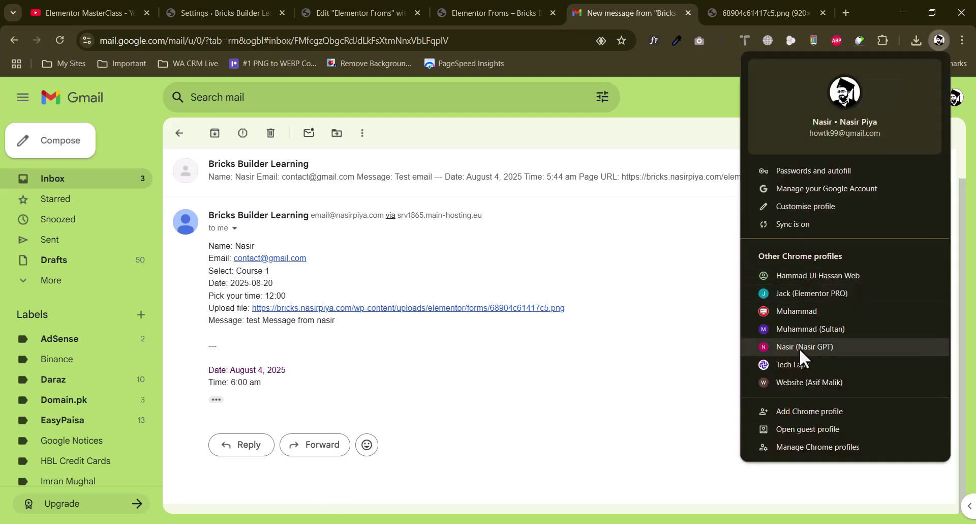
# Open a window for another Chrome profile and start loading Gmail there
pyautogui.click(802, 368)
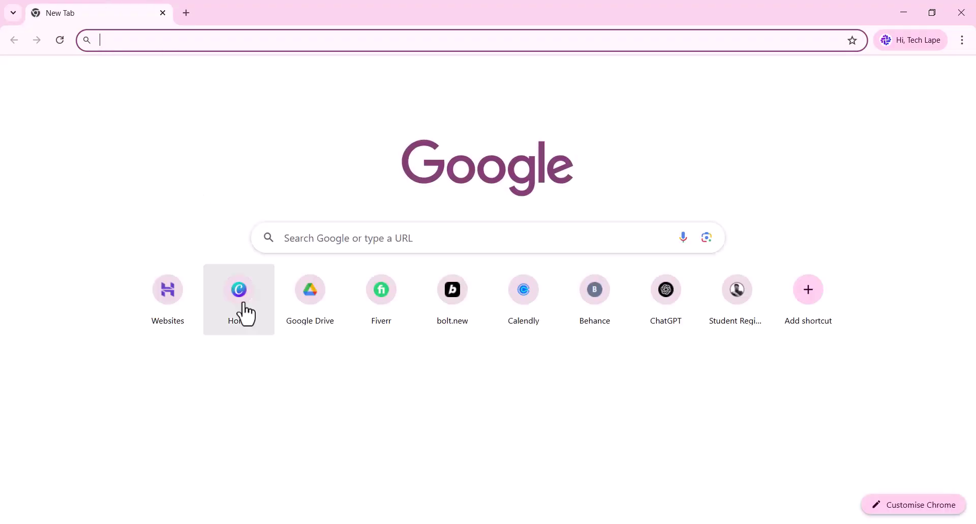
pyautogui.click(854, 78)
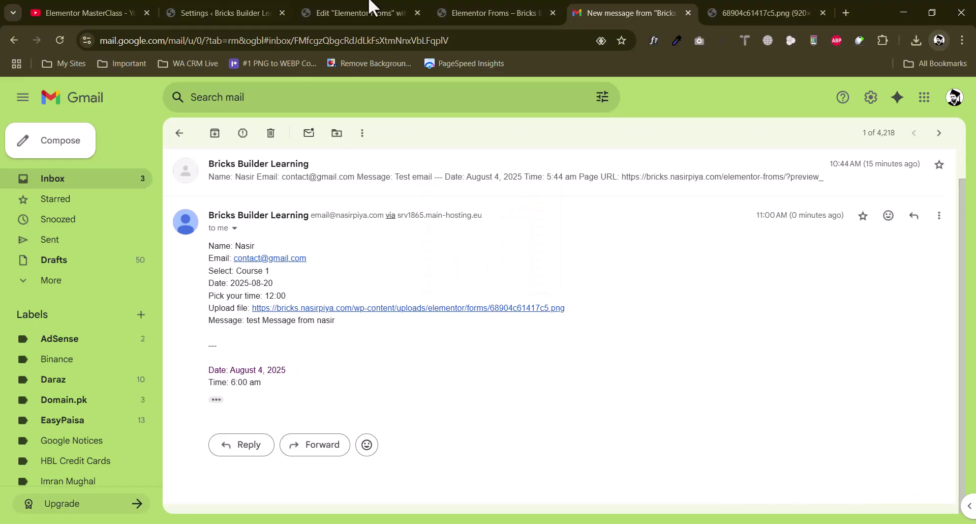
# Recheck the success message on the form preview, then bring up the Elementor MasterClass playlist
pyautogui.click(454, 11)
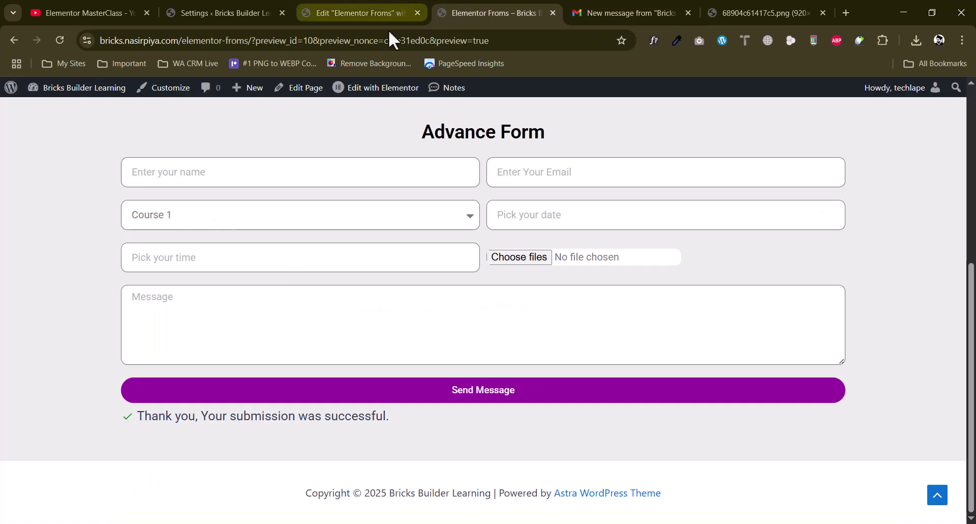
pyautogui.moveTo(200, 416); pyautogui.dragTo(391, 415)
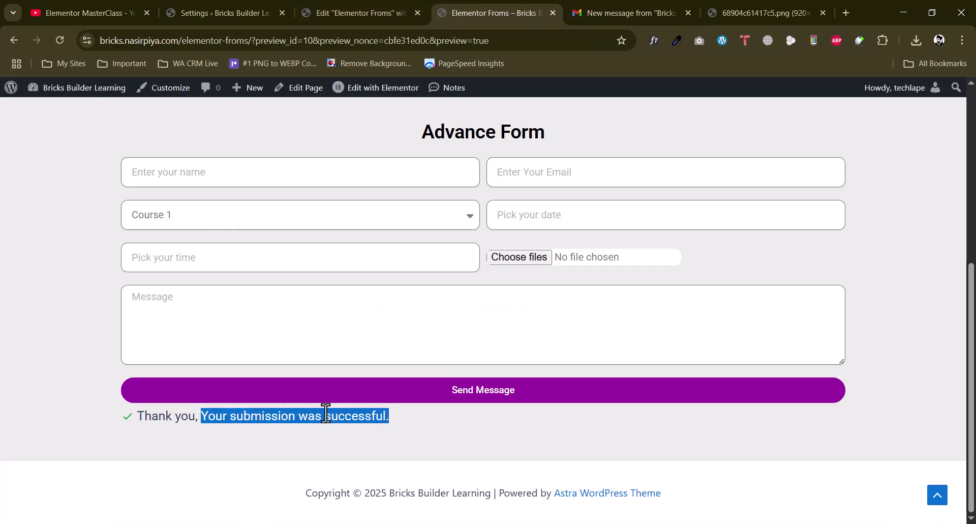
pyautogui.click(323, 413)
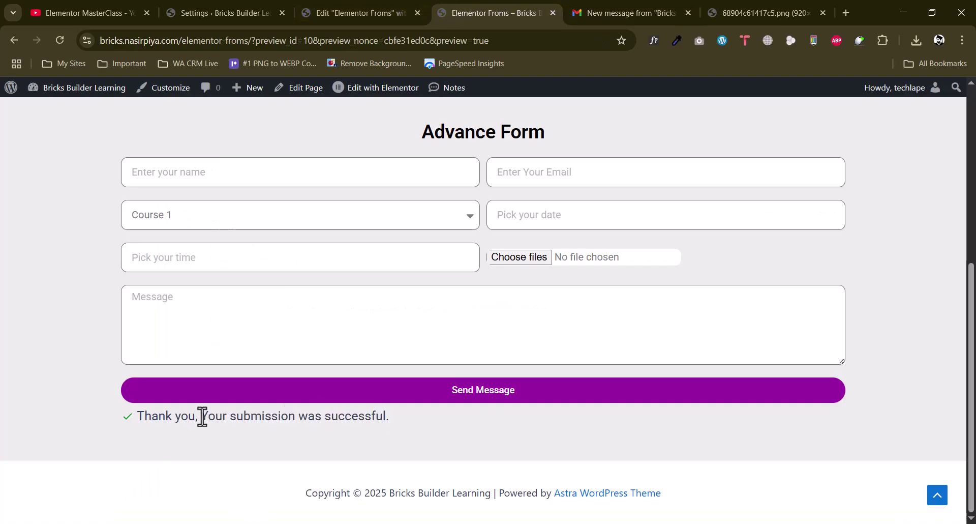
pyautogui.moveTo(205, 418); pyautogui.dragTo(397, 419)
pyautogui.click(355, 411)
pyautogui.click(81, 11)
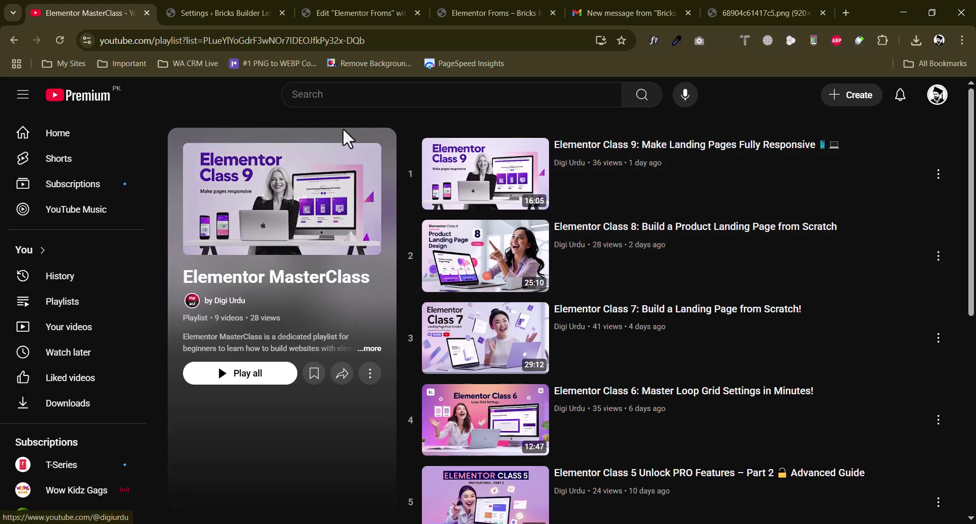
# Search YouTube for 'smtp digi urdu' using the suggestion, then return to the Elementor Froms preview
pyautogui.click(345, 95)
pyautogui.write('s')
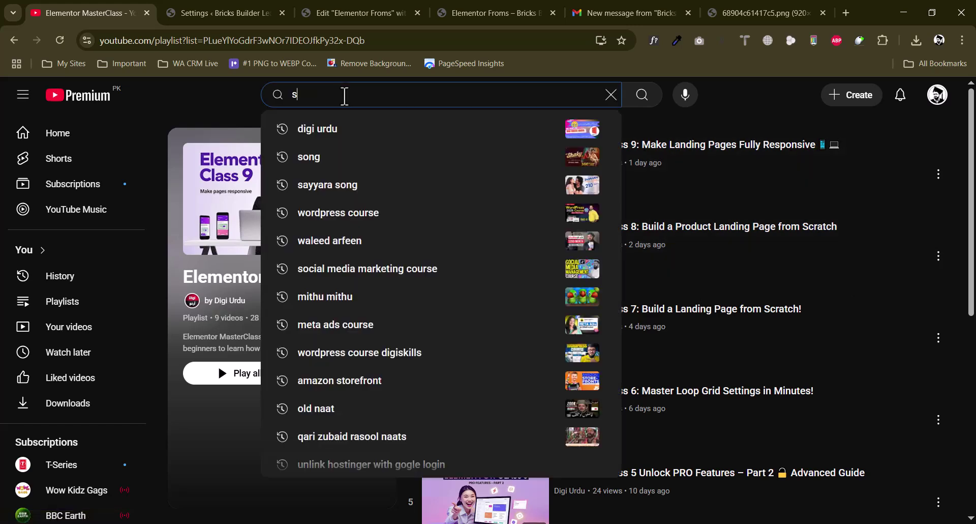
pyautogui.write('mtp iss')
pyautogui.press('BackSpace')
pyautogui.press('BackSpace')
pyautogui.press('BackSpace')
pyautogui.press('Down')
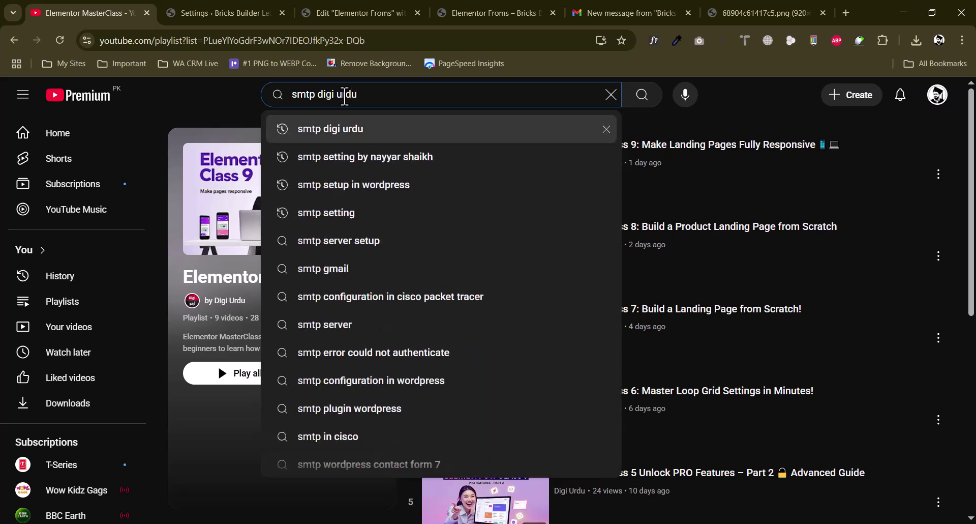
pyautogui.press('Return')
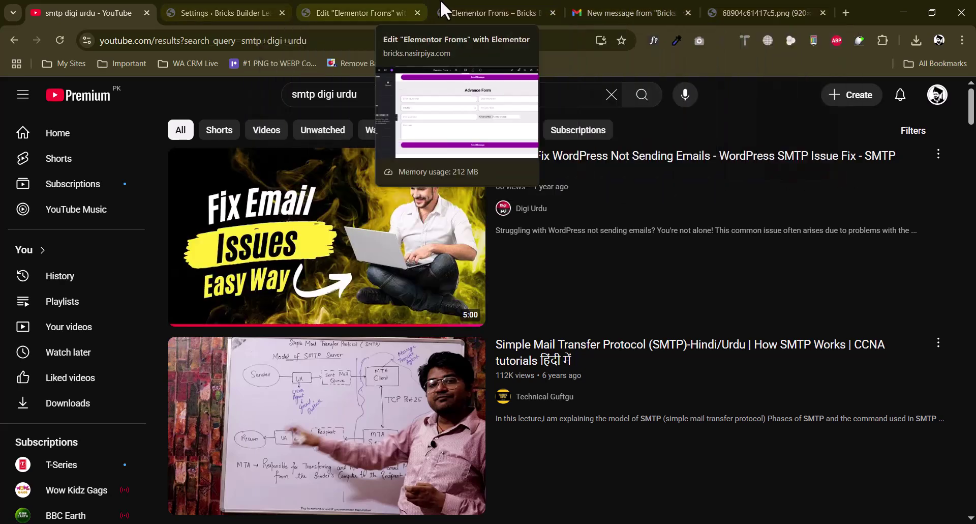
pyautogui.click(504, 11)
# Check the Advance Form heading, then go through WordPress plugins to the 'wp form' search results
pyautogui.scroll(5, 13, 401)
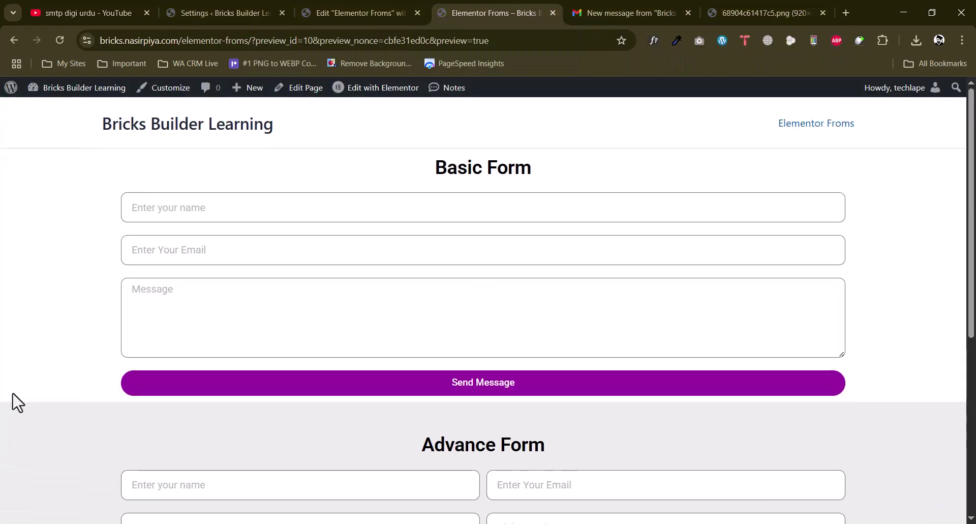
pyautogui.scroll(-6, 15, 407)
pyautogui.scroll(4, 17, 421)
pyautogui.moveTo(423, 324); pyautogui.dragTo(545, 326)
pyautogui.click(525, 325)
pyautogui.scroll(-4, 42, 384)
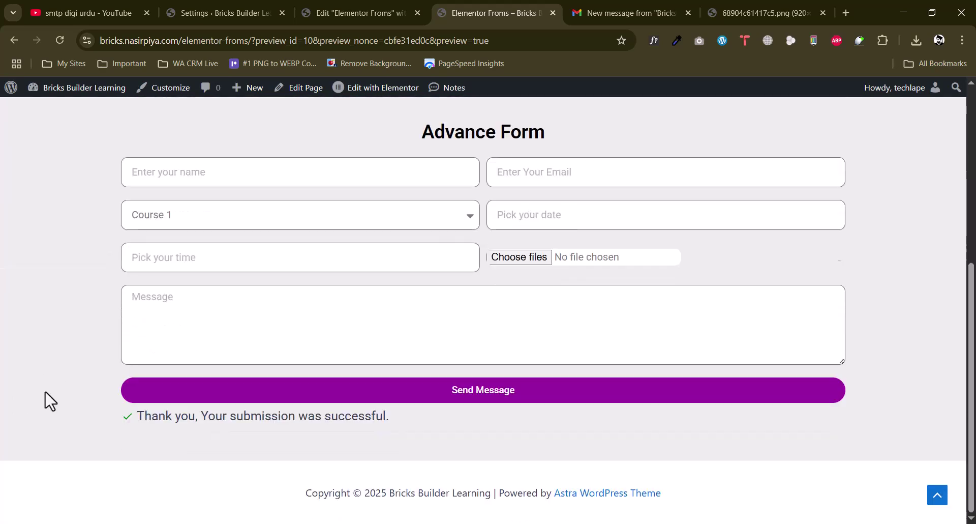
pyautogui.click(175, 9)
pyautogui.scroll(-2, 88, 274)
pyautogui.click(40, 263)
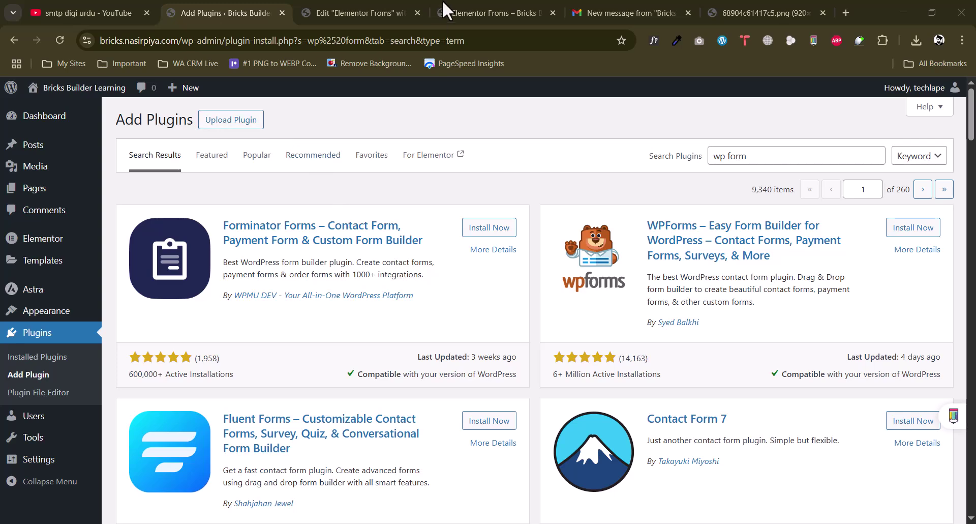
pyautogui.click(359, 13)
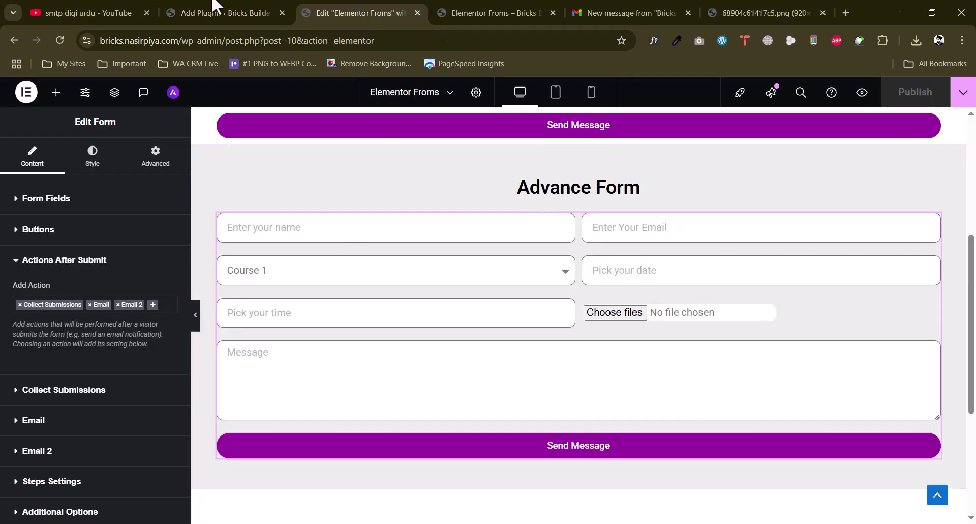
pyautogui.click(229, 12)
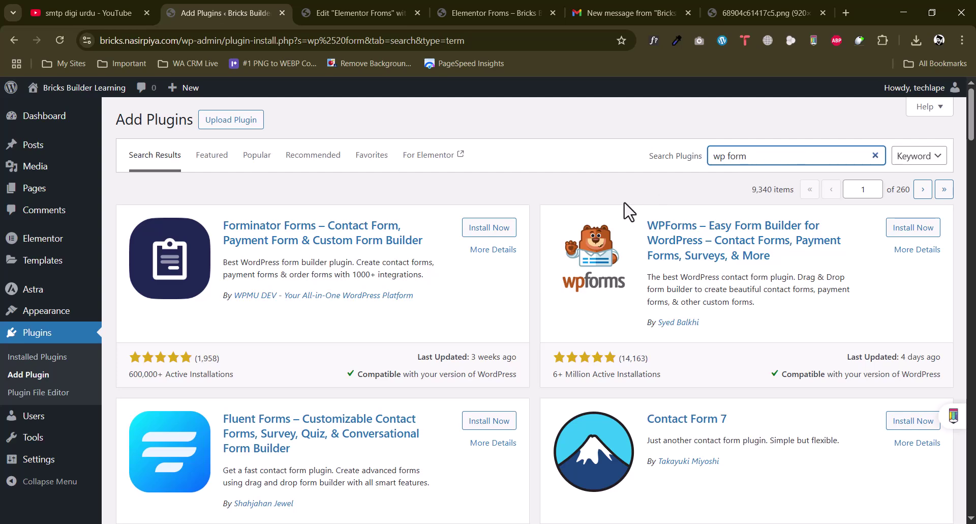
# Read through the WPForms and Fluent Forms descriptions in the search results
pyautogui.moveTo(687, 289); pyautogui.dragTo(762, 289)
pyautogui.click(716, 288)
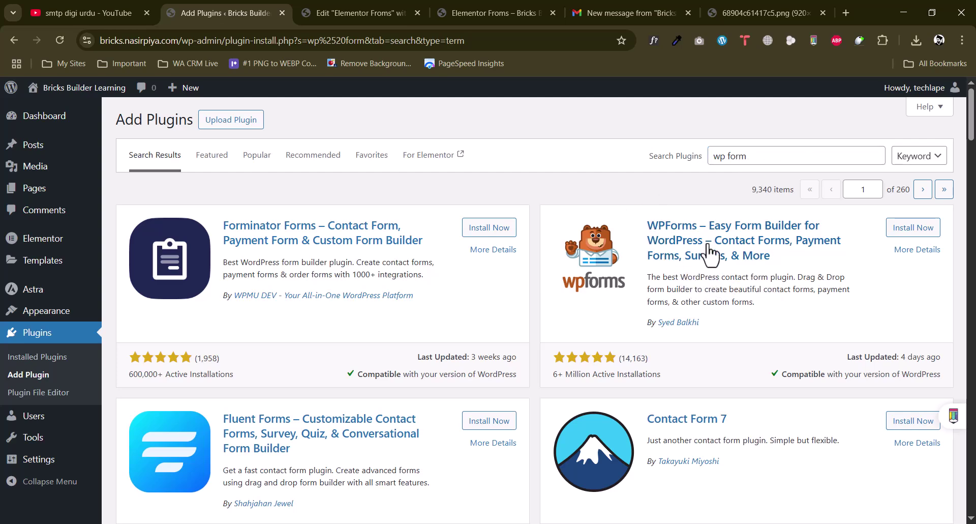
pyautogui.scroll(-2, 732, 277)
pyautogui.moveTo(317, 344)
pyautogui.mouseDown()
pyautogui.moveTo(348, 344)
pyautogui.moveTo(304, 356)
pyautogui.mouseUp()
pyautogui.click(267, 350)
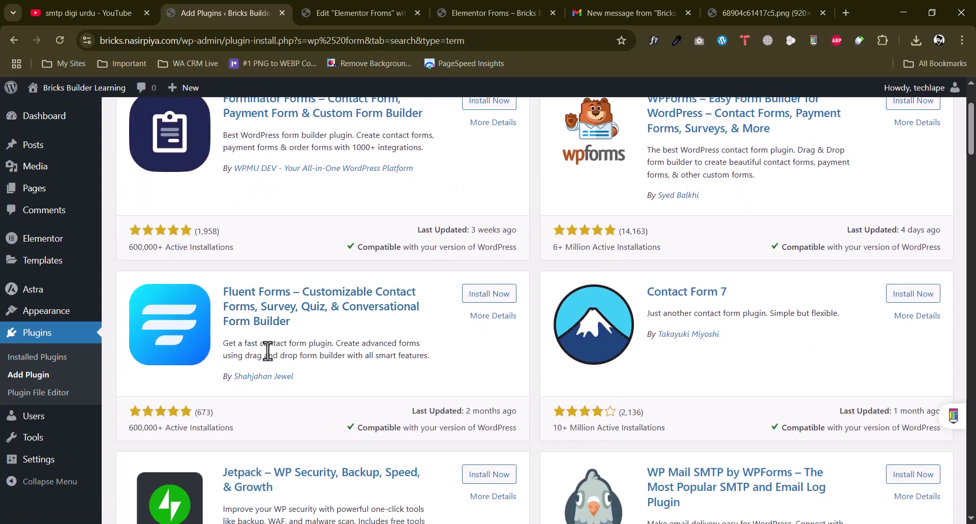
pyautogui.scroll(3, 267, 351)
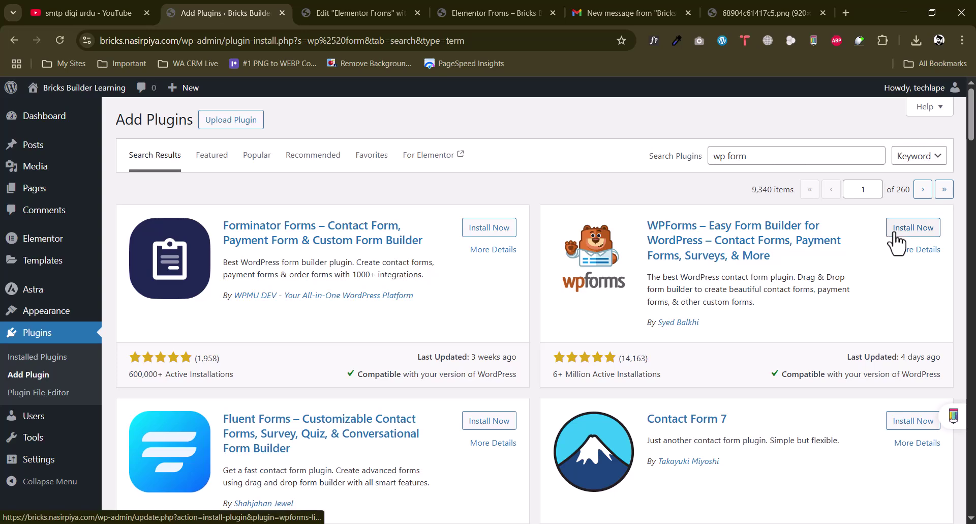
pyautogui.scroll(-1, 342, 405)
pyautogui.moveTo(285, 419); pyautogui.dragTo(393, 419)
pyautogui.click(347, 411)
pyautogui.moveTo(307, 406); pyautogui.dragTo(421, 412)
pyautogui.click(375, 418)
pyautogui.scroll(1, 375, 418)
# Install the WPForms plugin and then the Fluent Forms plugin
pyautogui.click(914, 230)
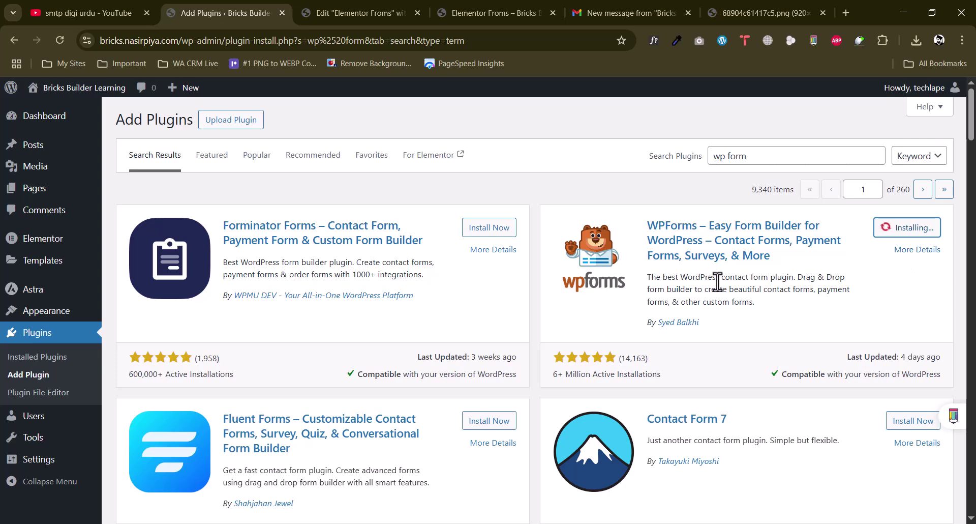
pyautogui.scroll(-2, 717, 279)
pyautogui.scroll(2, 484, 305)
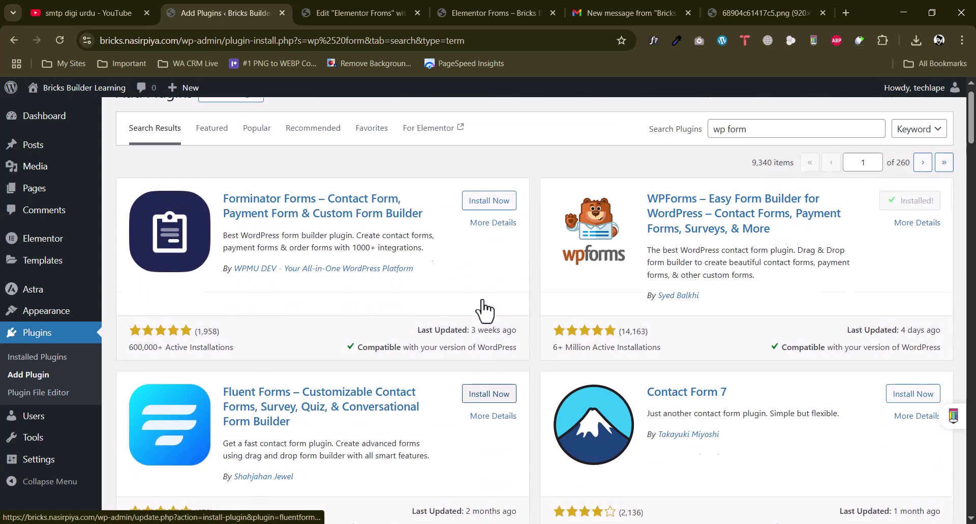
pyautogui.scroll(-1, 834, 293)
pyautogui.click(500, 360)
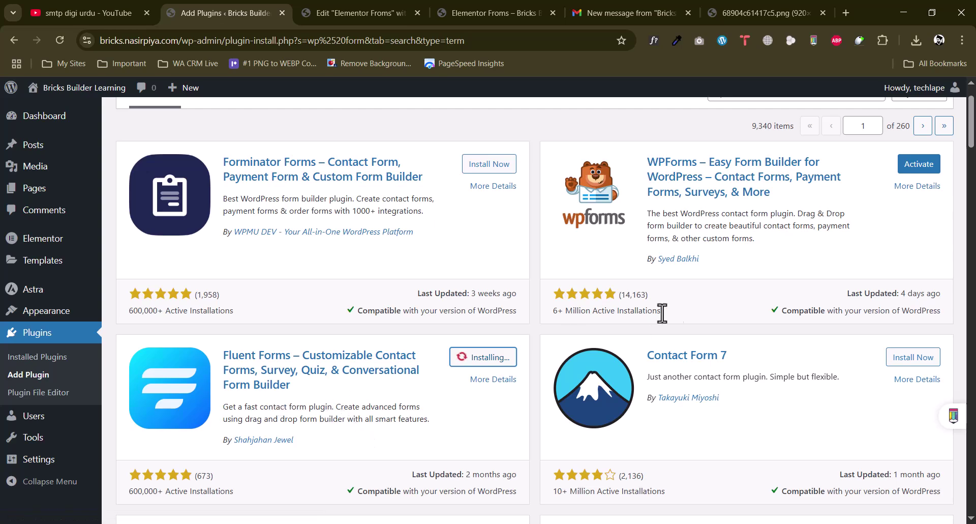
pyautogui.scroll(1, 750, 298)
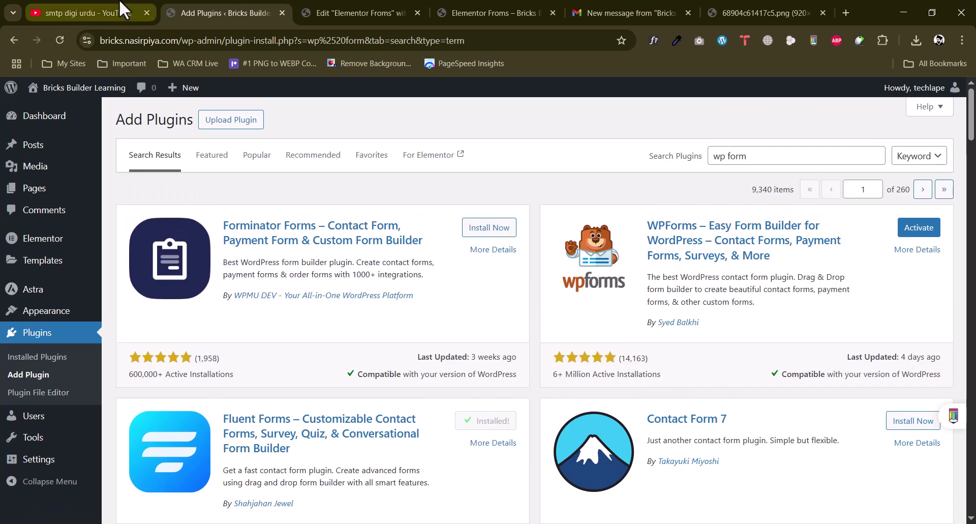
pyautogui.click(86, 13)
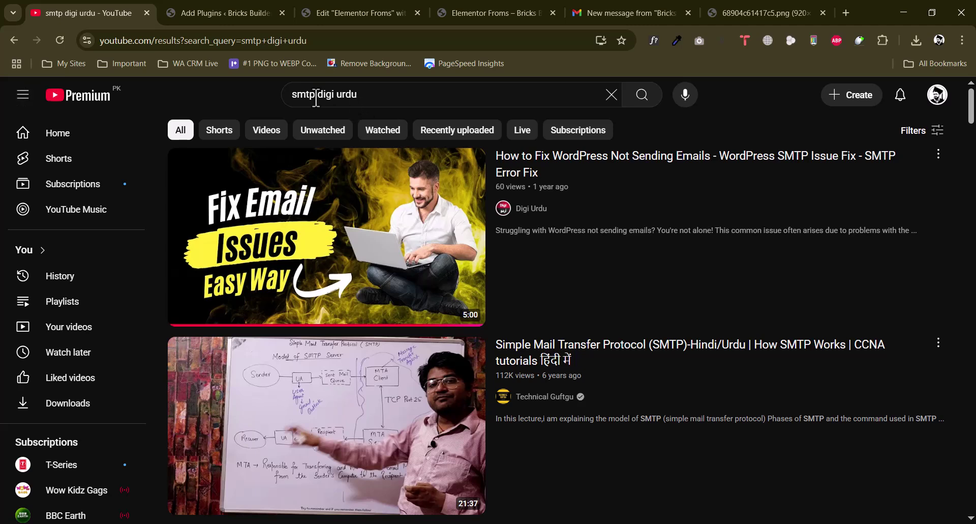
# Change the YouTube search to 'contact form digi urdu' and browse the tutorial results
pyautogui.moveTo(312, 96); pyautogui.dragTo(270, 94)
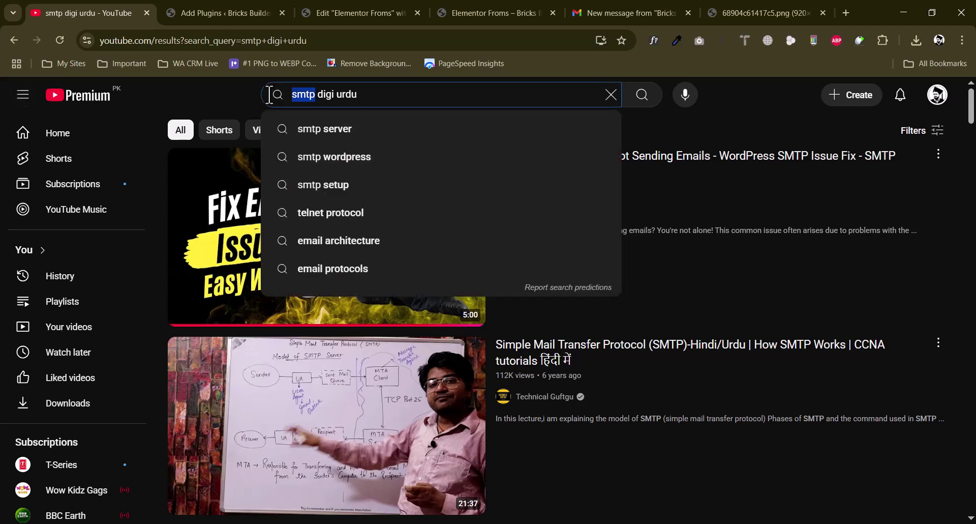
pyautogui.write('contact form')
pyautogui.press('Return')
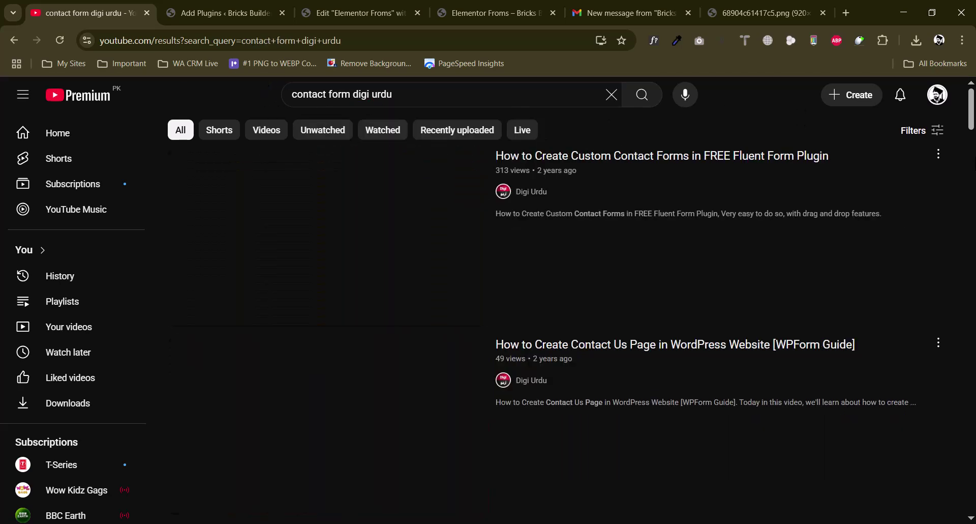
pyautogui.scroll(-1, 687, 204)
pyautogui.scroll(-2, 685, 206)
pyautogui.scroll(3, 656, 283)
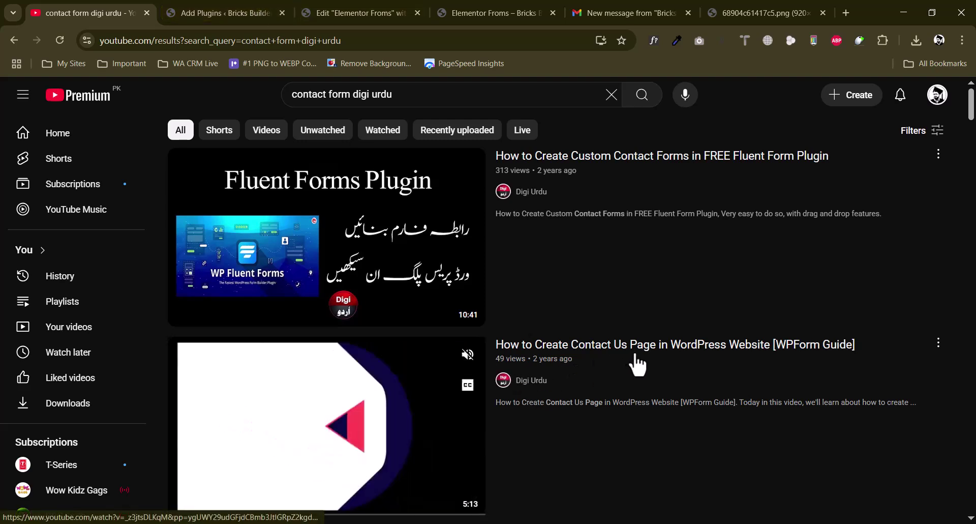
# Compare the contact form video results with the WordPress Add Plugins page, ending on Add Plugins
pyautogui.click(226, 11)
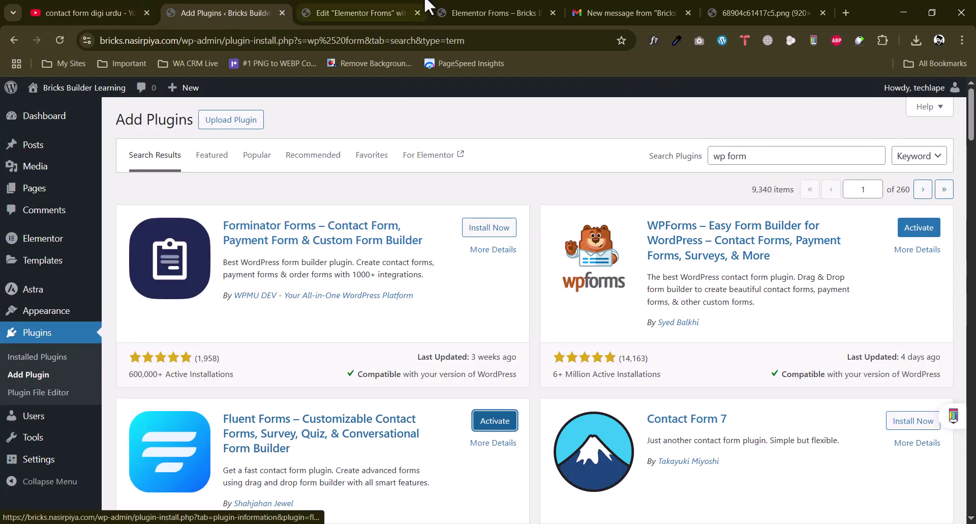
pyautogui.click(84, 13)
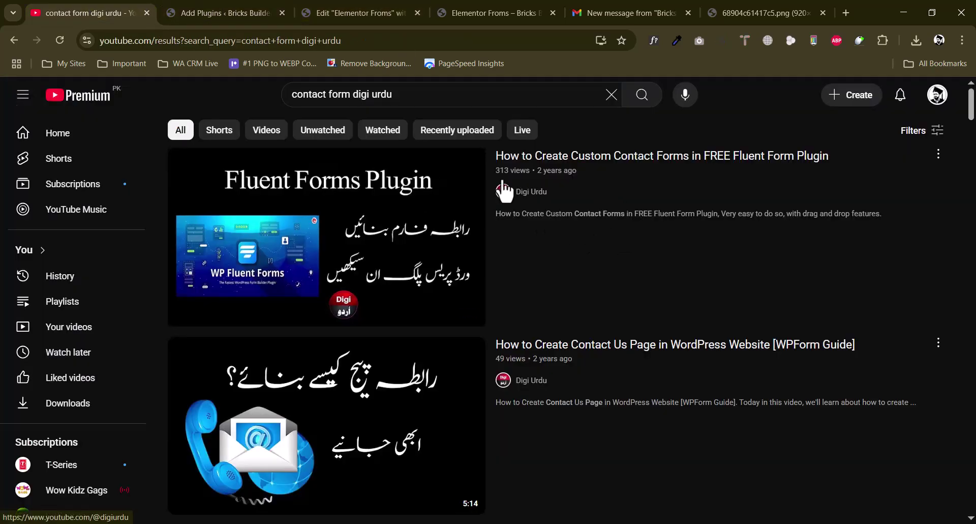
pyautogui.moveTo(419, 258)
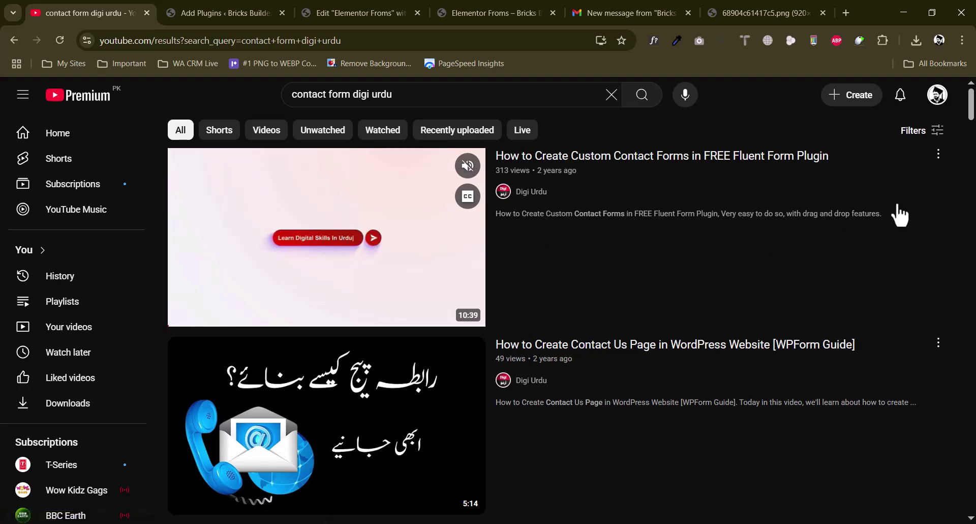
pyautogui.click(251, 10)
pyautogui.click(502, 426)
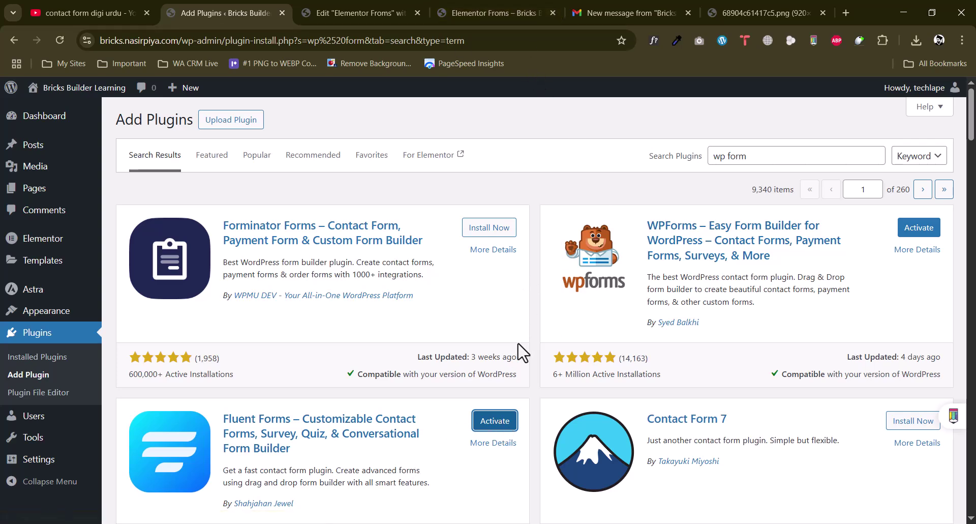
pyautogui.click(50, 9)
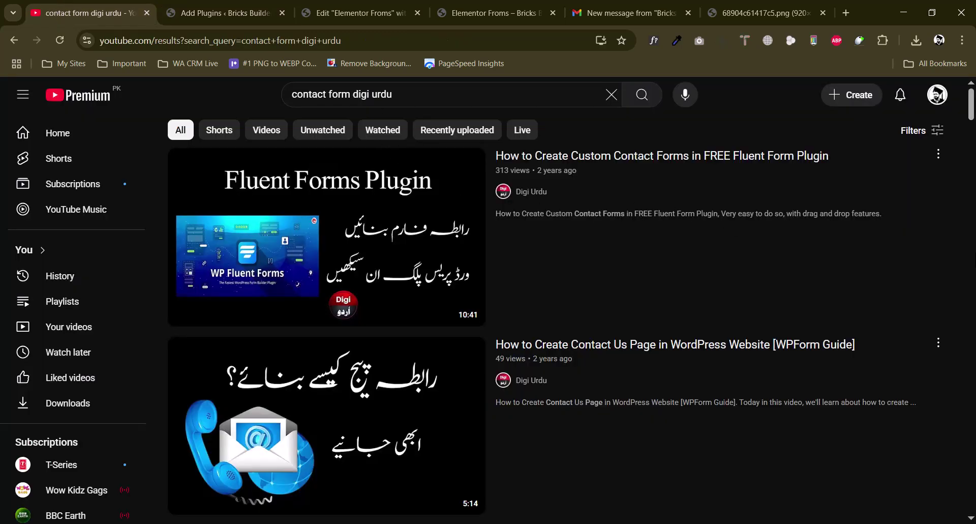
pyautogui.click(213, 11)
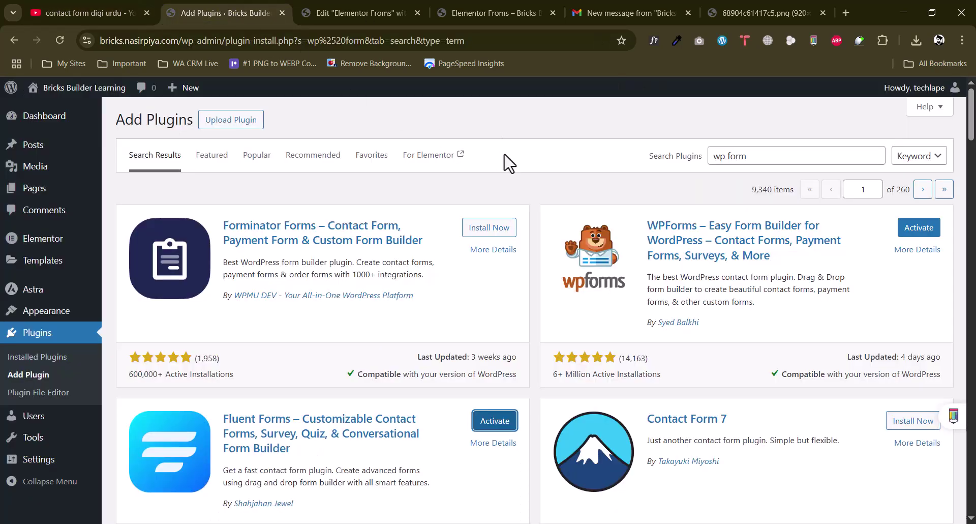